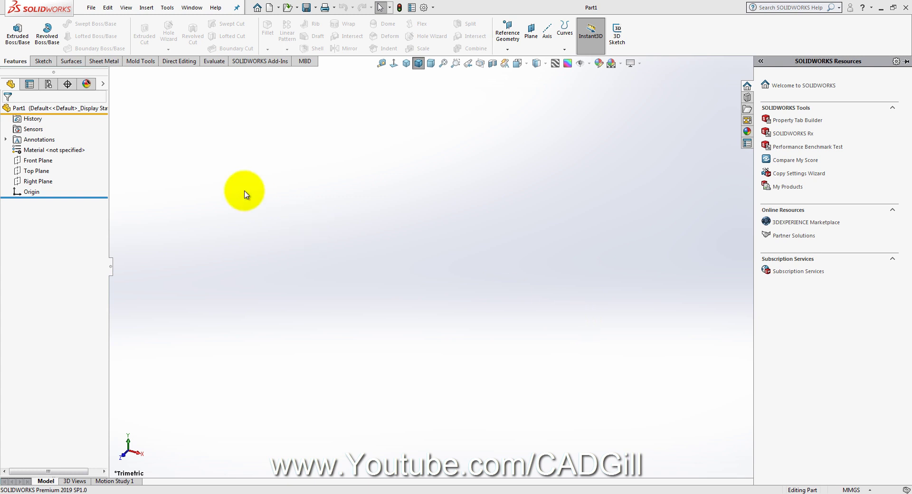
# - Collapse the SOLIDWORKS Resources task pane on the blank Part1
pyautogui.click(80, 69)
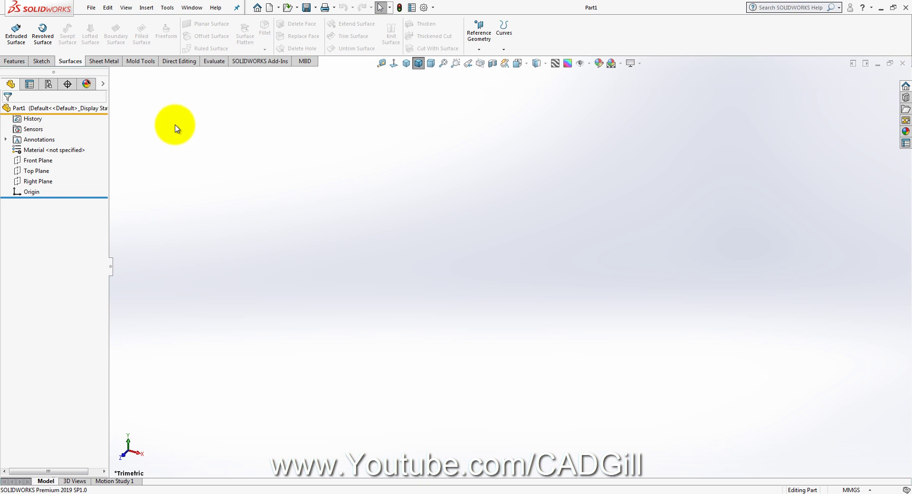
# - Start a new sketch on the Front Plane
pyautogui.click(59, 159)
pyautogui.click(59, 153)
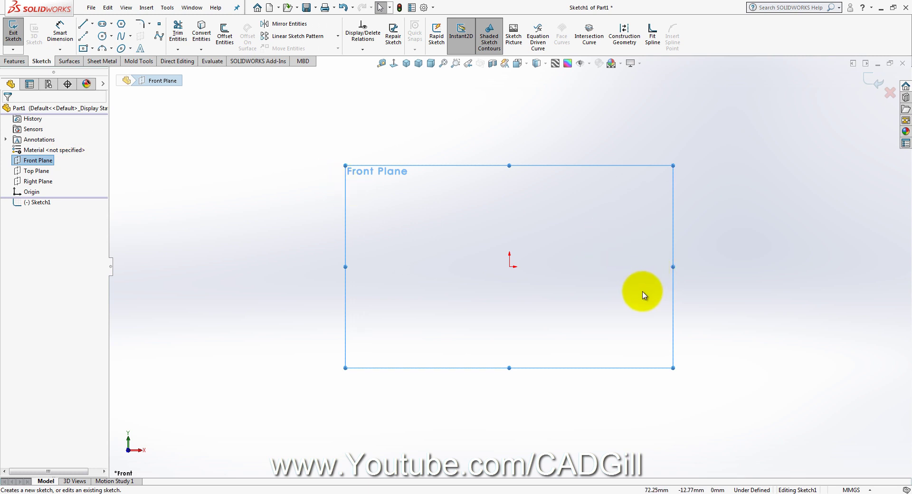
pyautogui.scroll(-3, 643, 290)
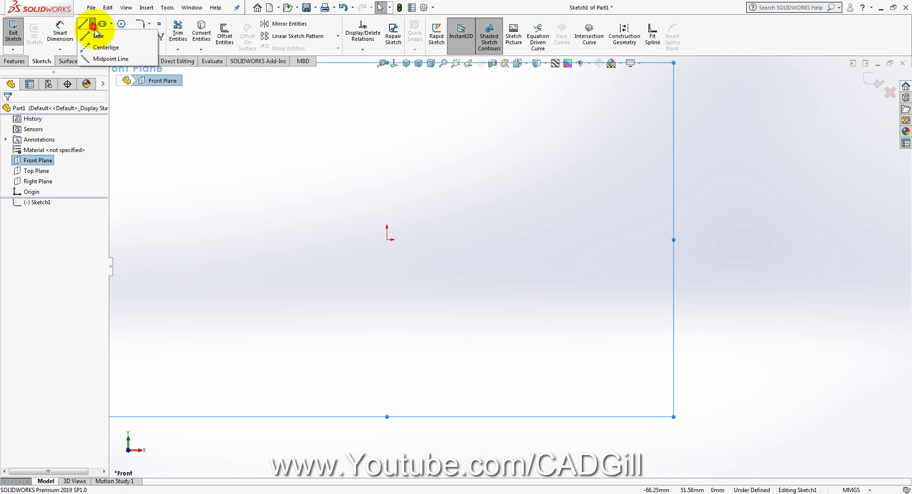
# - Draw a vertical centerline up from the origin and a horizontal centerline right from its top
pyautogui.click(84, 36)
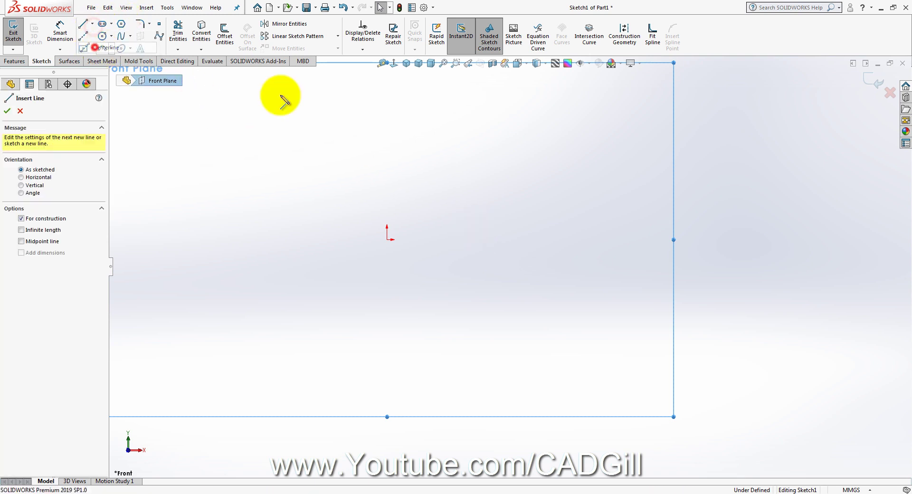
pyautogui.click(386, 239)
pyautogui.click(387, 159)
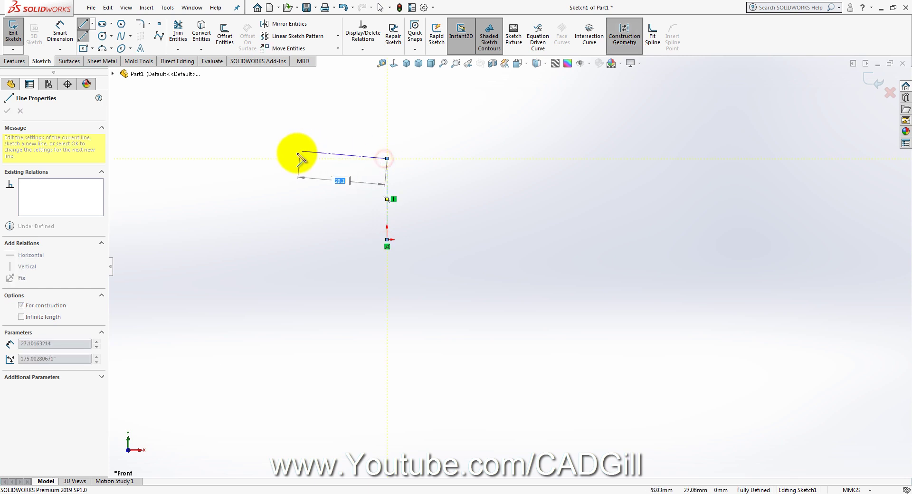
pyautogui.click(485, 159)
pyautogui.rightClick(501, 127)
pyautogui.click(510, 130)
pyautogui.scroll(-2, 358, 154)
pyautogui.moveTo(474, 179)
pyautogui.mouseDown()
pyautogui.moveTo(474, 190)
pyautogui.moveTo(470, 181)
pyautogui.mouseUp()
pyautogui.click(559, 249)
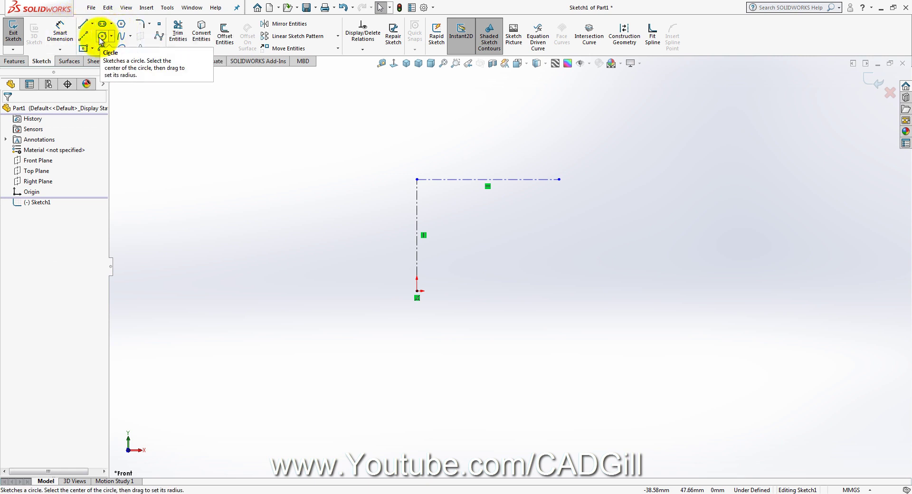
# - Draw a short line left from the centerline corner, continuing into three tangent arcs
pyautogui.click(83, 24)
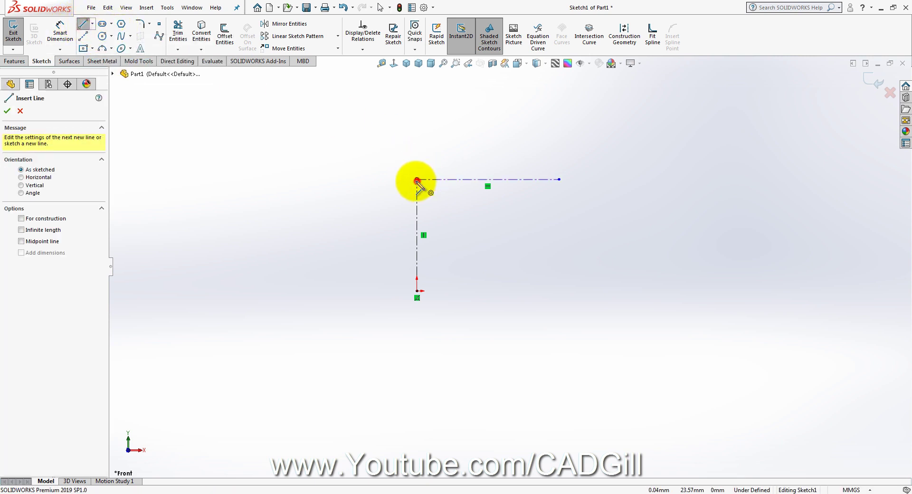
pyautogui.click(417, 180)
pyautogui.click(376, 180)
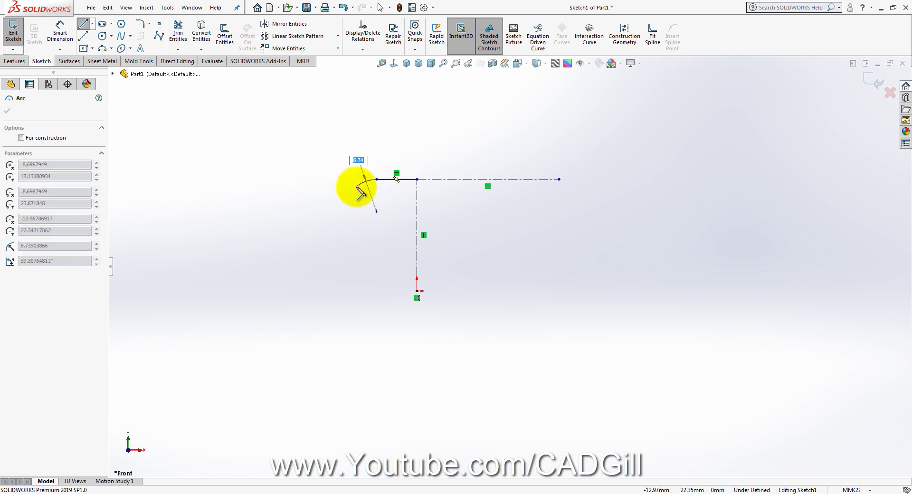
pyautogui.press('a')
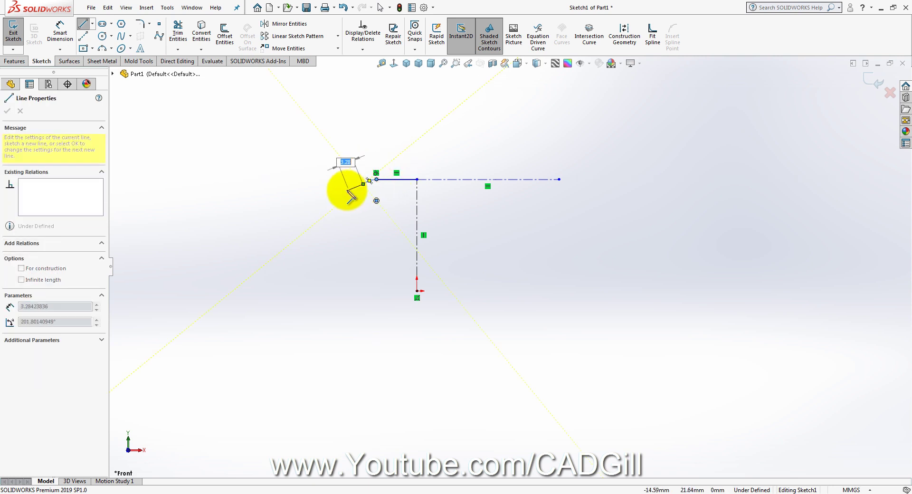
pyautogui.press('a')
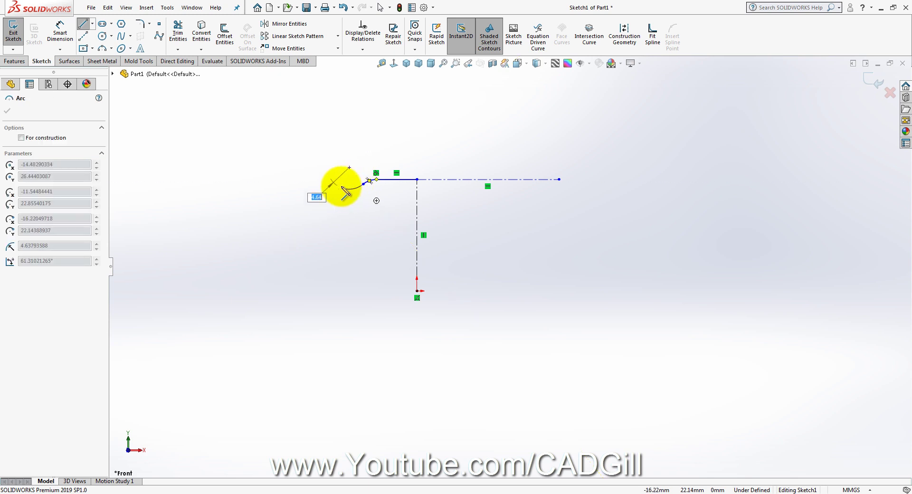
pyautogui.click(341, 186)
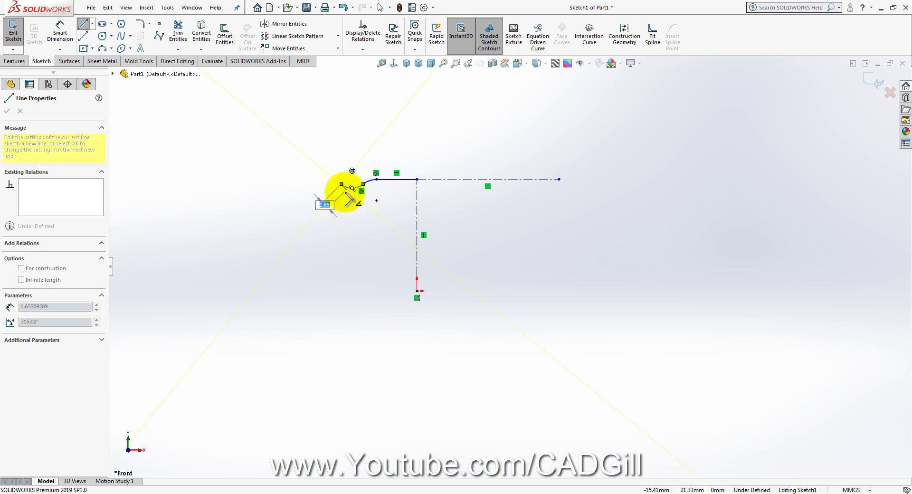
pyautogui.press('a')
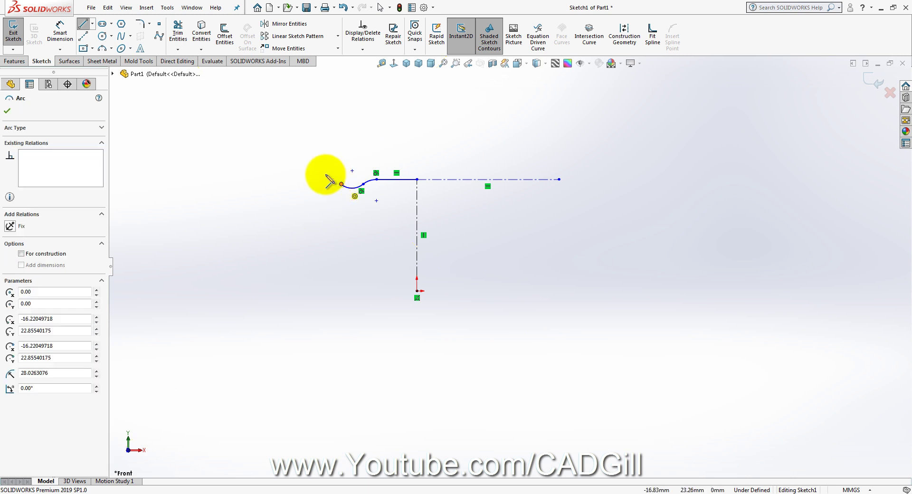
pyautogui.click(314, 183)
pyautogui.press('a')
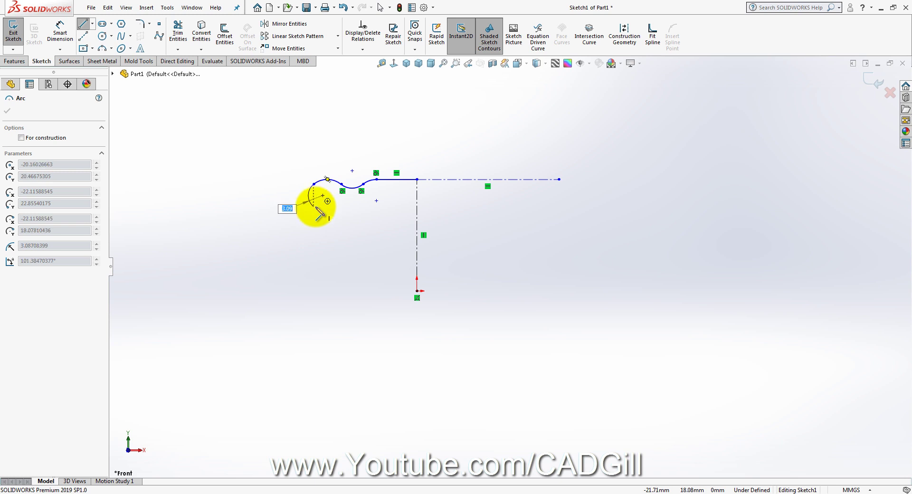
pyautogui.click(315, 206)
pyautogui.press('a')
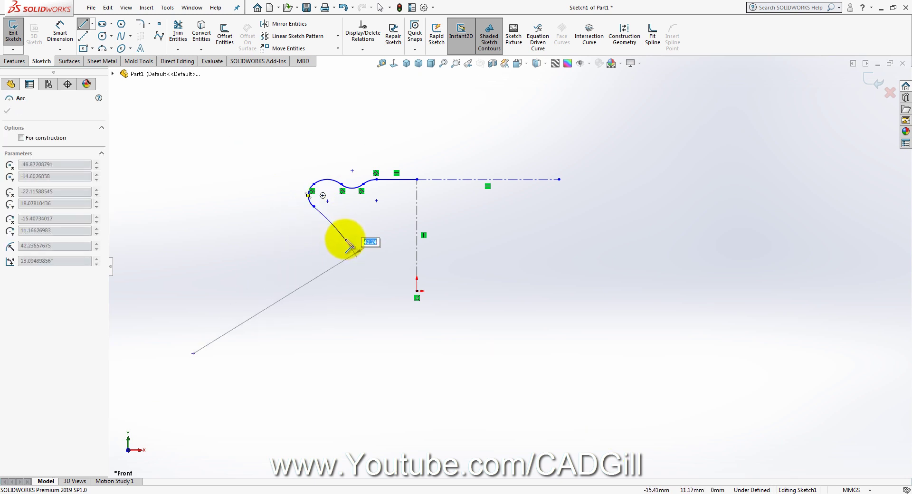
pyautogui.press('Escape')
# - Draw a diagonal line down and right from the last arc's end
pyautogui.click(83, 24)
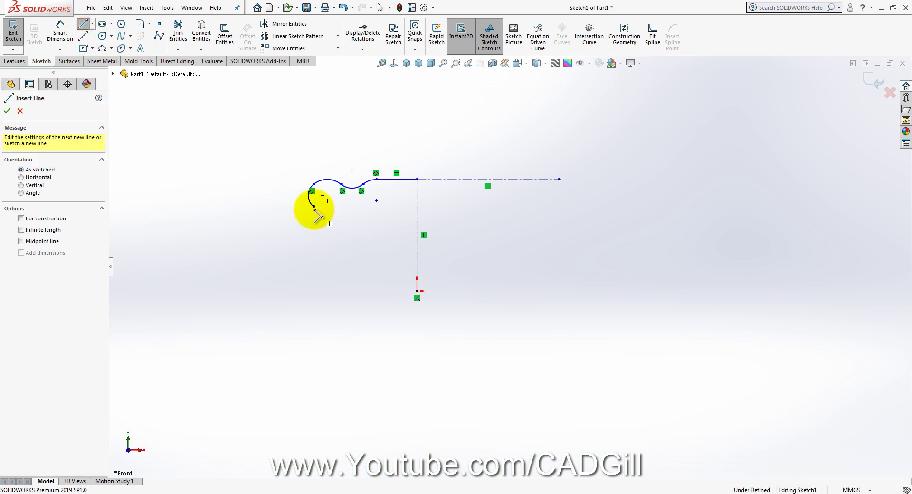
pyautogui.click(313, 207)
pyautogui.click(357, 273)
pyautogui.press('Escape')
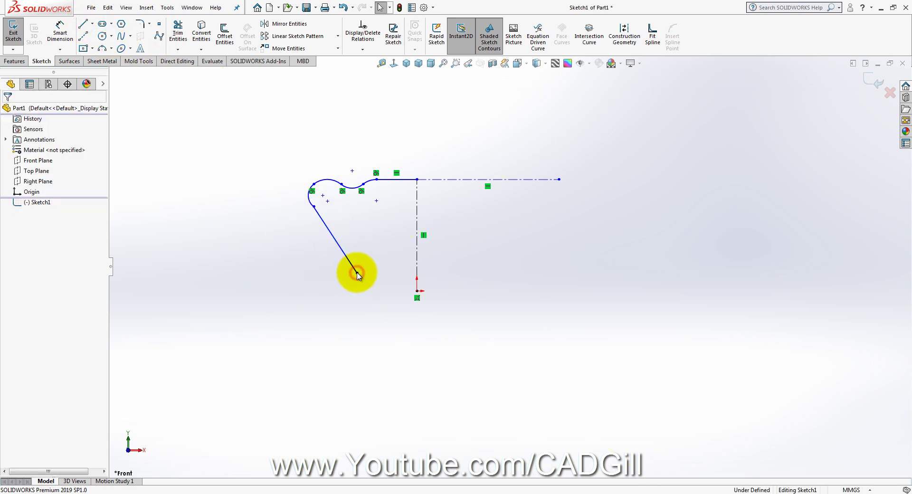
# - Make the arc tangent to the diagonal line
pyautogui.scroll(-4, 325, 217)
pyautogui.click(346, 190)
pyautogui.keyDown('ctrl'); pyautogui.click(367, 222); pyautogui.keyUp('ctrl')
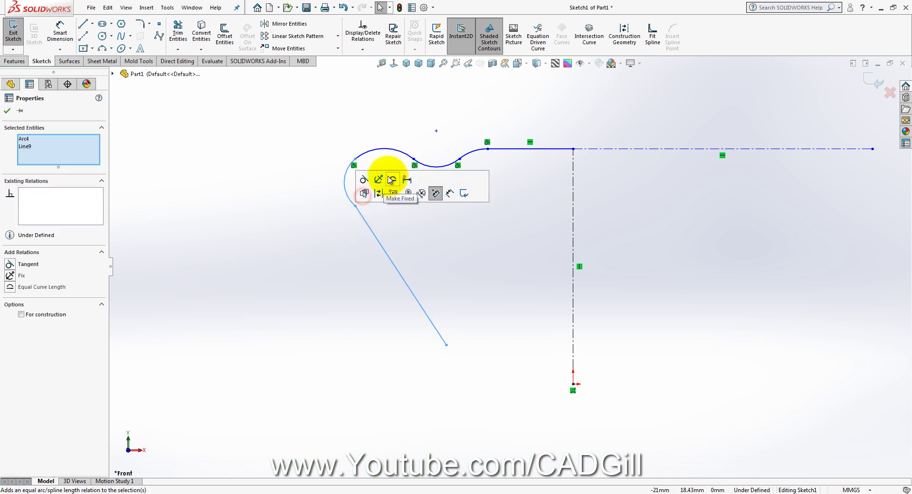
pyautogui.click(363, 179)
pyautogui.click(456, 239)
pyautogui.scroll(1, 459, 244)
pyautogui.scroll(-1, 454, 233)
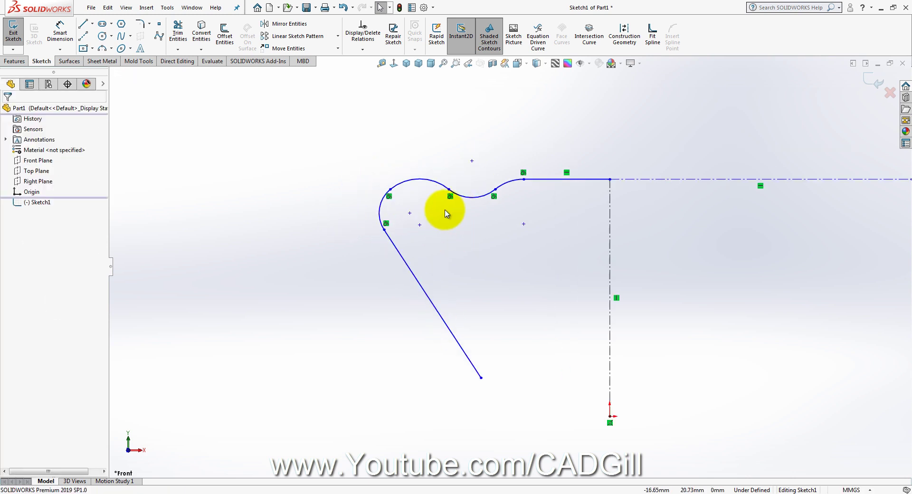
pyautogui.click(417, 181)
pyautogui.click(576, 238)
pyautogui.click(708, 181)
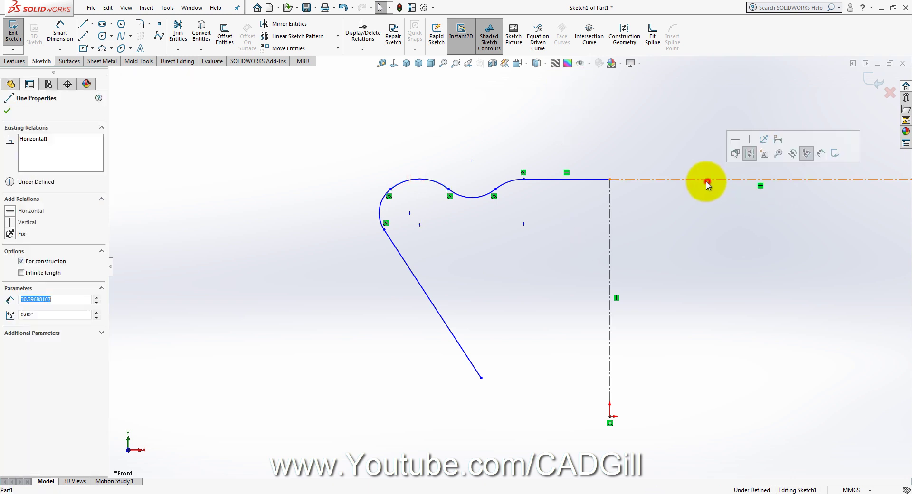
pyautogui.click(702, 226)
# - Draw a horizontal top centerline across the profile, ending above the left arc
pyautogui.click(92, 24)
pyautogui.click(105, 47)
pyautogui.click(610, 179)
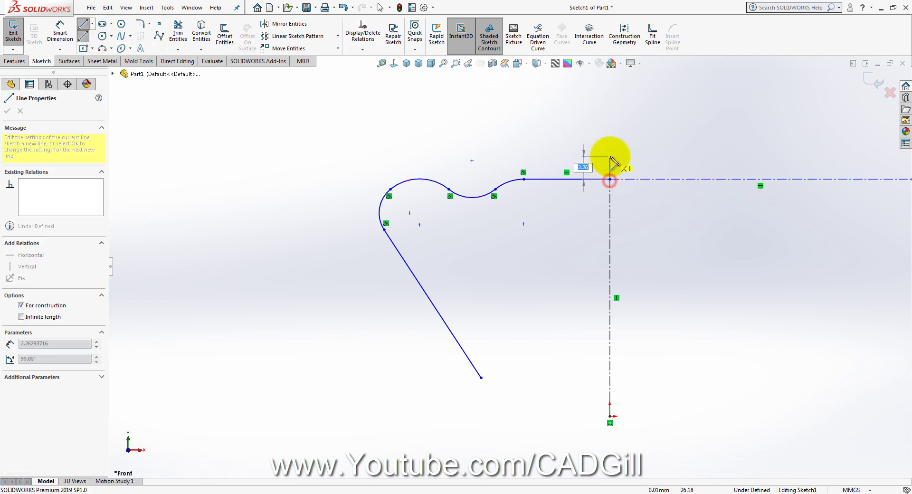
pyautogui.click(611, 162)
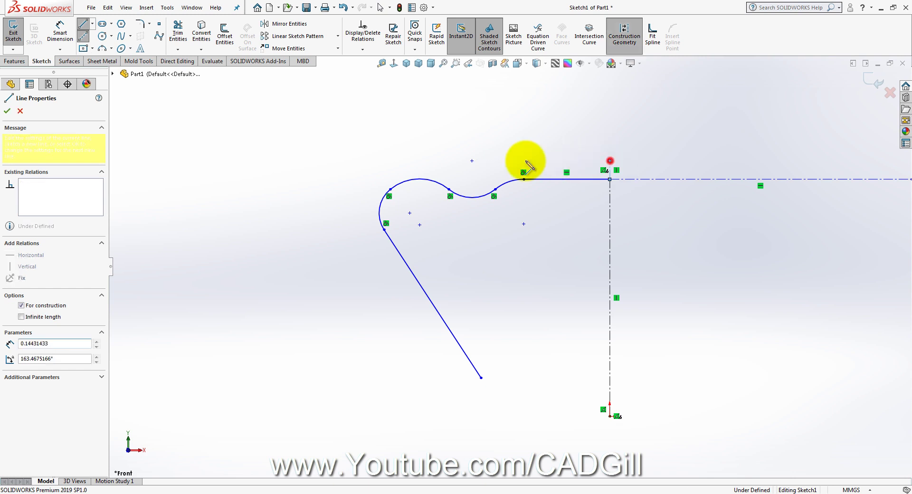
pyautogui.click(375, 161)
pyautogui.press('Escape')
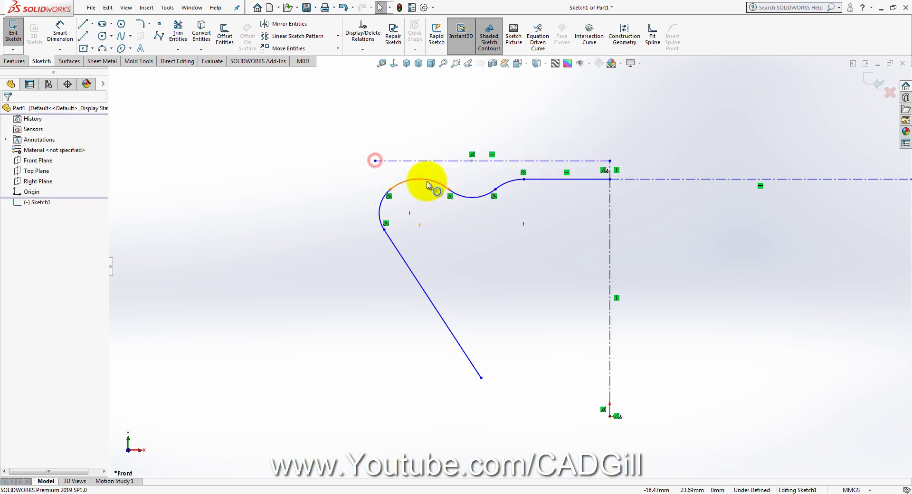
pyautogui.click(578, 162)
pyautogui.moveTo(580, 174); pyautogui.dragTo(478, 164)
pyautogui.click(522, 206)
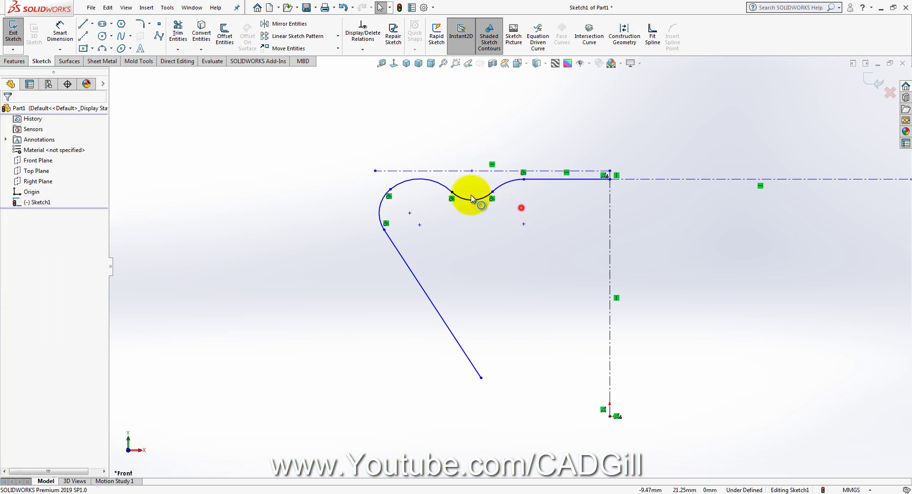
# - Make the top centerline tangent to the left arc, raise it, and delete the stray circle
pyautogui.click(432, 180)
pyautogui.keyDown('ctrl'); pyautogui.click(431, 170); pyautogui.keyUp('ctrl')
pyautogui.click(459, 128)
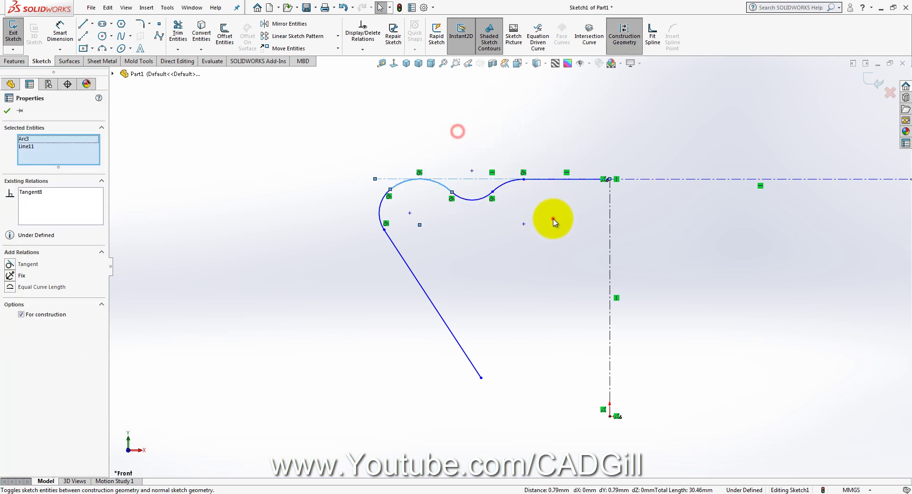
pyautogui.click(553, 219)
pyautogui.click(469, 179)
pyautogui.moveTo(469, 179)
pyautogui.mouseDown()
pyautogui.moveTo(474, 162)
pyautogui.moveTo(468, 169)
pyautogui.mouseUp()
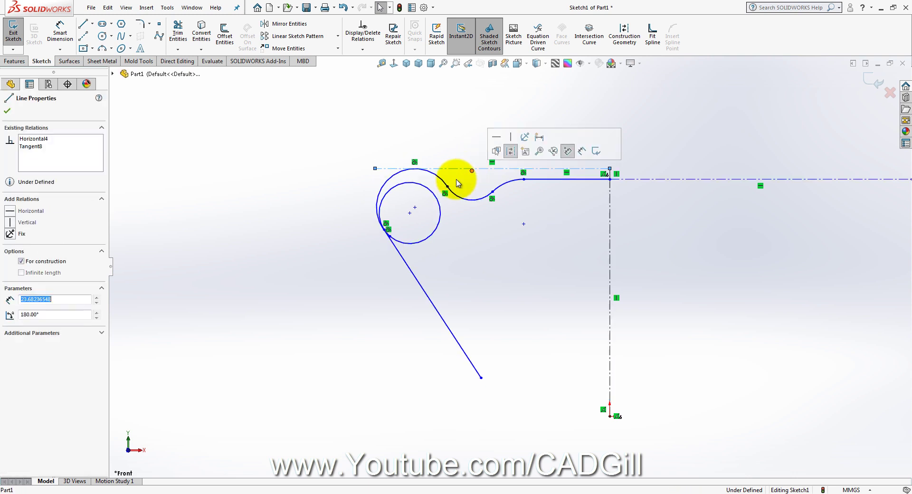
pyautogui.click(439, 221)
pyautogui.press('Delete')
pyautogui.scroll(-5, 442, 228)
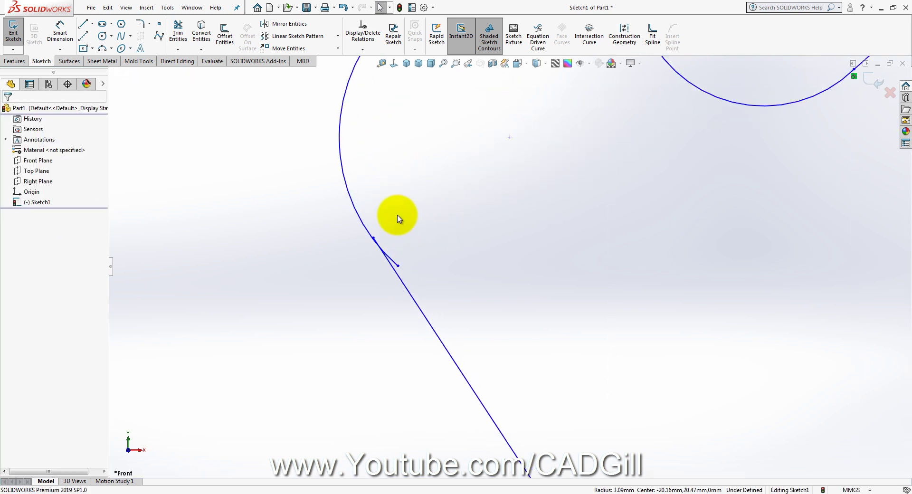
# - Make the left arc tangent to the diagonal line
pyautogui.click(354, 204)
pyautogui.keyDown('ctrl'); pyautogui.click(408, 285); pyautogui.keyUp('ctrl')
pyautogui.click(387, 233)
pyautogui.click(486, 232)
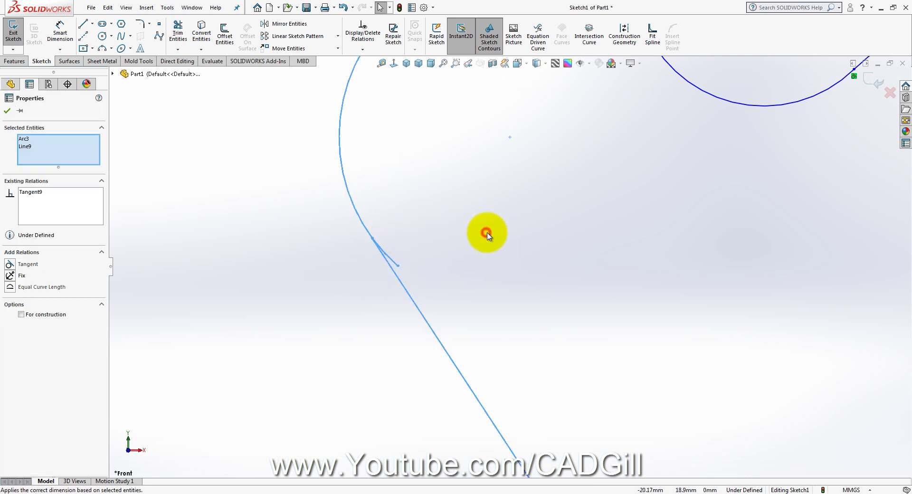
# - Trim away the line overhangs extending beyond the arc
pyautogui.click(178, 33)
pyautogui.moveTo(381, 255)
pyautogui.mouseDown()
pyautogui.moveTo(305, 169)
pyautogui.moveTo(315, 150)
pyautogui.mouseUp()
pyautogui.moveTo(410, 238); pyautogui.dragTo(401, 267)
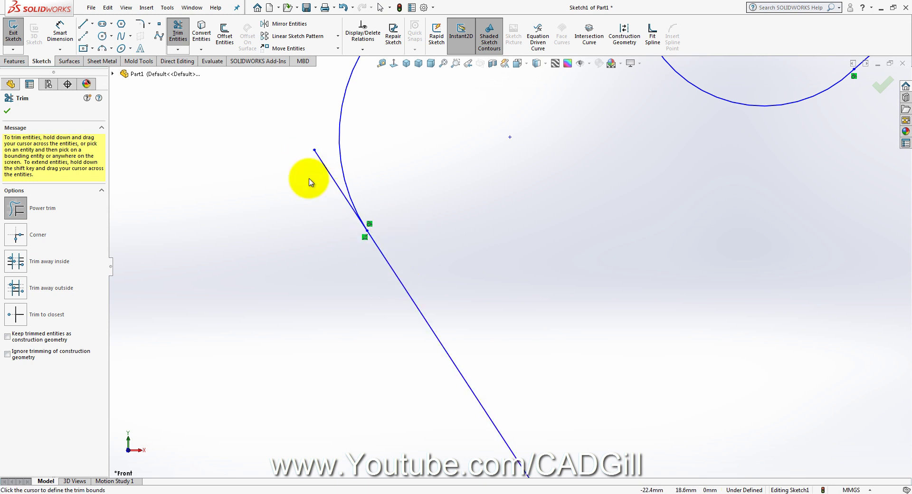
pyautogui.moveTo(322, 130); pyautogui.dragTo(322, 157)
pyautogui.scroll(6, 558, 248)
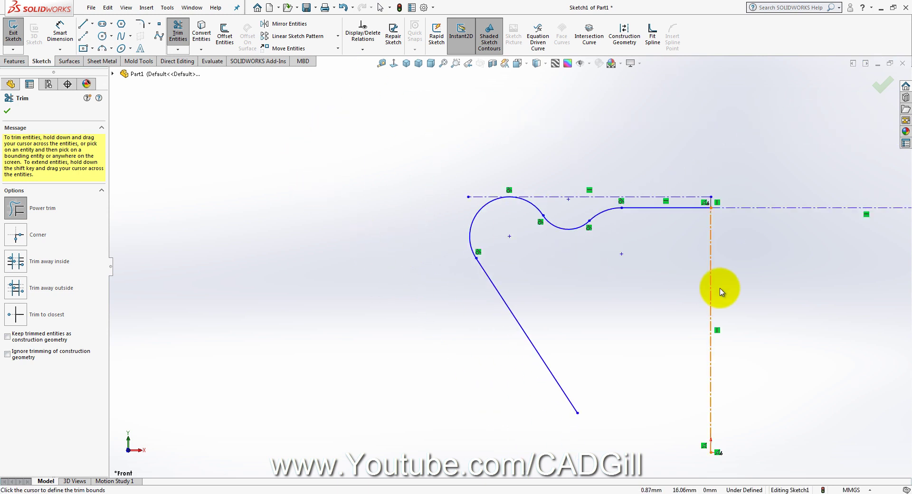
pyautogui.scroll(-6, 706, 285)
pyautogui.press('Escape')
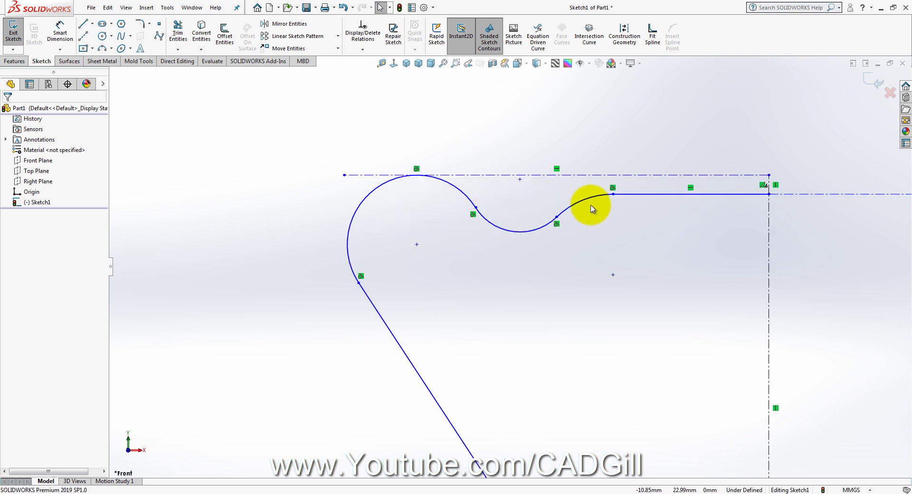
# - Reshape the profile curves, fix the rounded arc in place, and select the slanted line
pyautogui.moveTo(614, 196); pyautogui.dragTo(624, 186)
pyautogui.moveTo(522, 233); pyautogui.dragTo(533, 219)
pyautogui.click(584, 258)
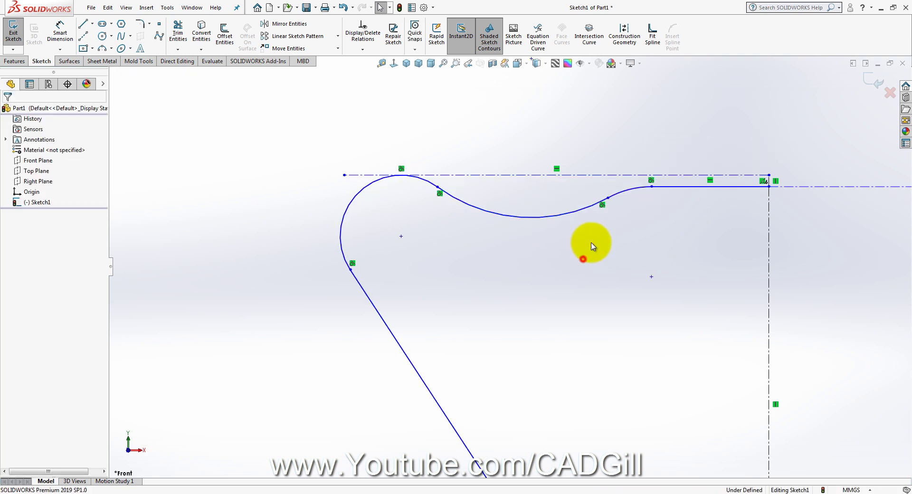
pyautogui.click(367, 186)
pyautogui.click(541, 280)
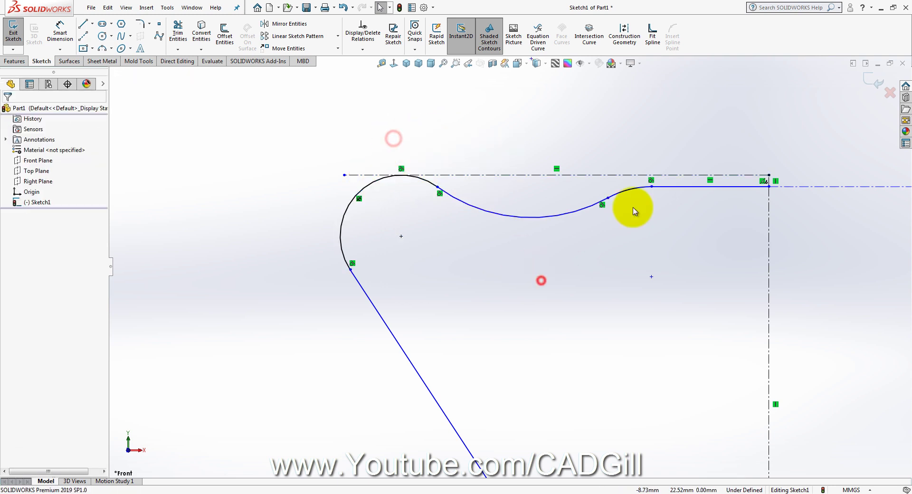
pyautogui.moveTo(604, 199); pyautogui.dragTo(543, 197)
pyautogui.click(589, 243)
pyautogui.press('f')
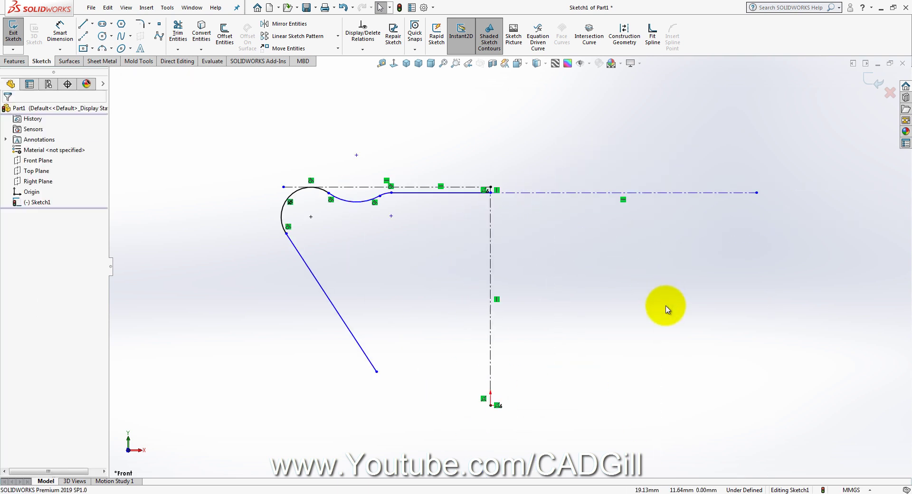
pyautogui.scroll(-1, 444, 333)
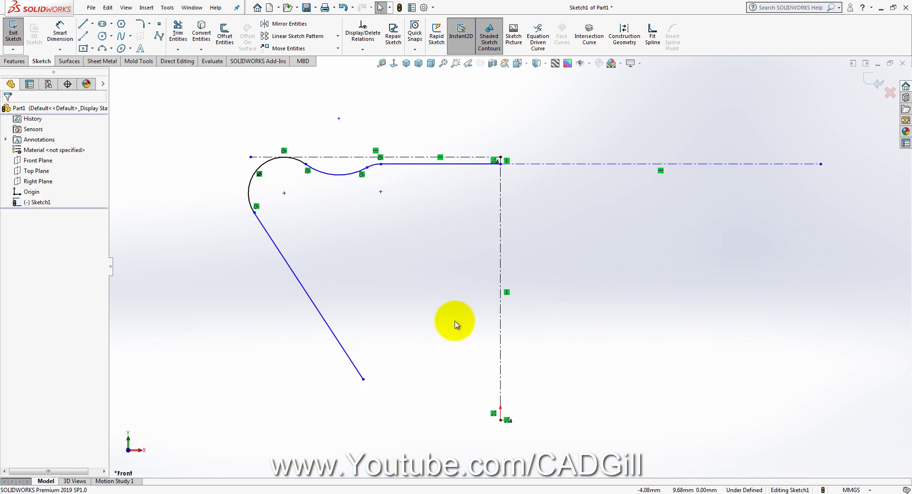
pyautogui.click(342, 340)
# - Delete the slanted line and draw a spline down from the arc's lower end
pyautogui.press('Delete')
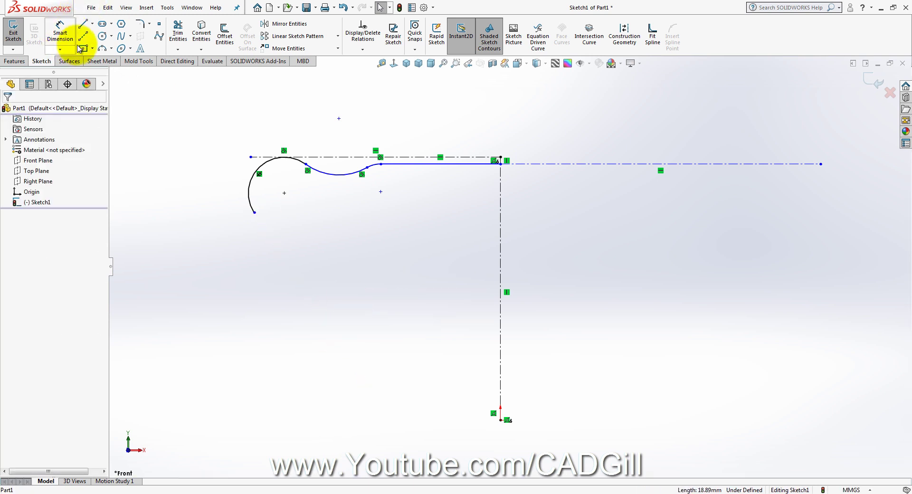
pyautogui.click(118, 36)
pyautogui.click(255, 212)
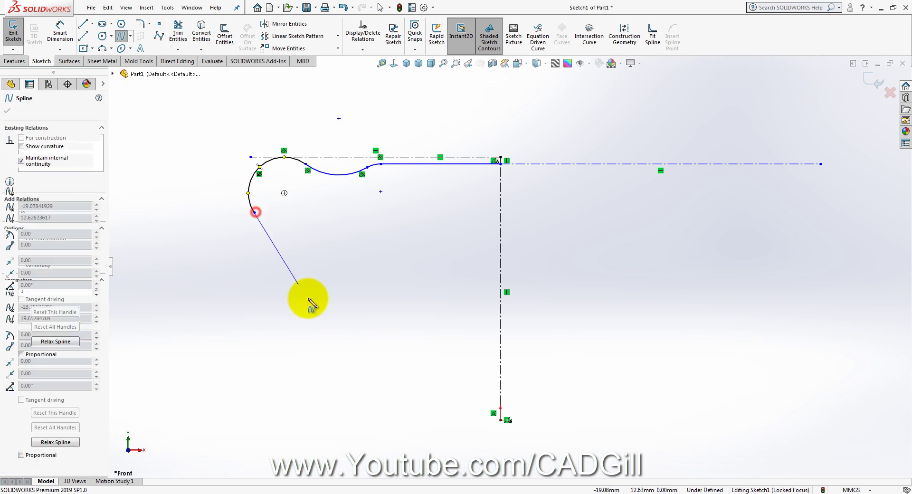
pyautogui.click(323, 326)
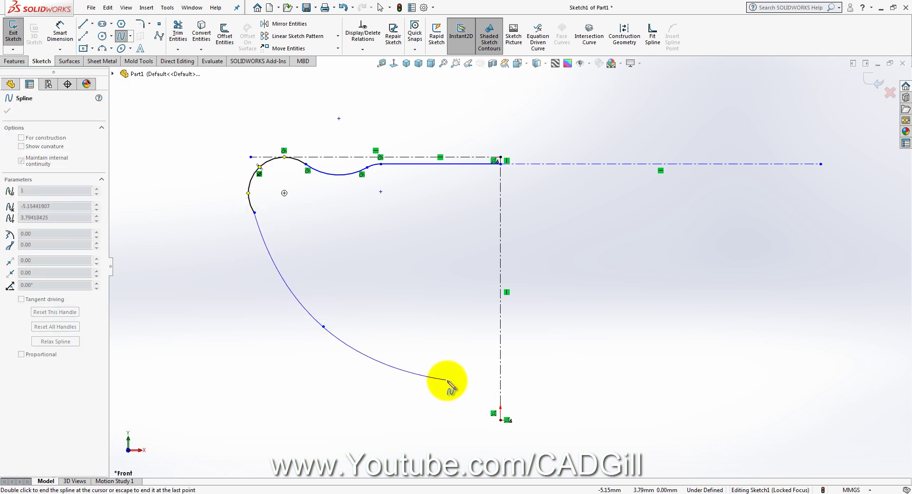
pyautogui.doubleClick(424, 381)
pyautogui.press('Escape')
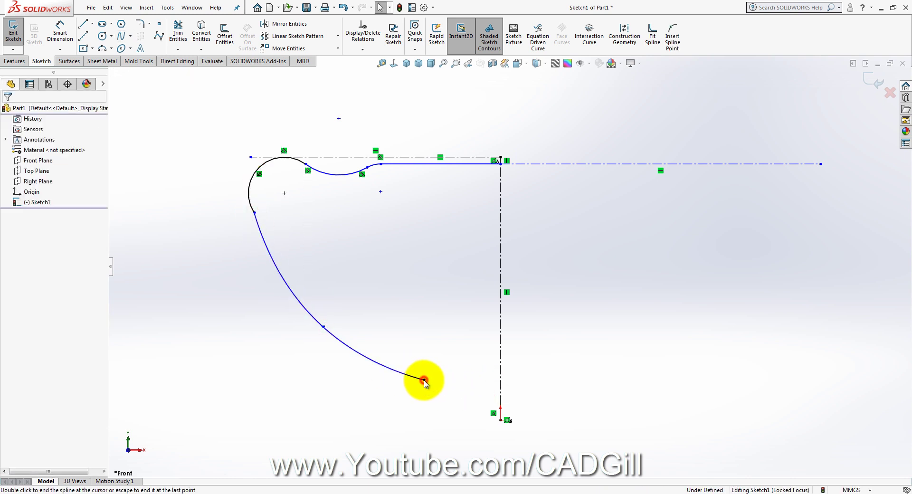
pyautogui.click(323, 328)
pyautogui.moveTo(325, 330); pyautogui.dragTo(326, 319)
pyautogui.click(263, 203)
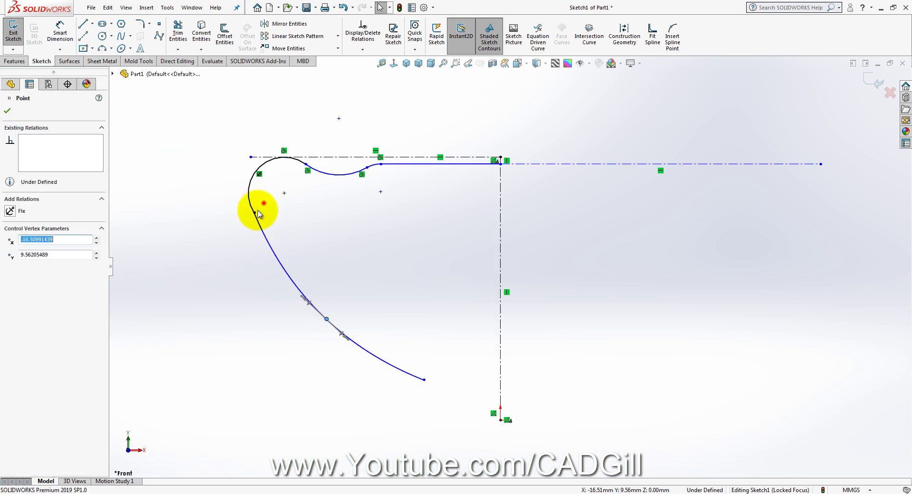
# - Make the spline tangent to the arc and attach its end to the vertical centerline
pyautogui.click(255, 214)
pyautogui.keyDown('ctrl'); pyautogui.click(249, 190); pyautogui.keyUp('ctrl')
pyautogui.click(261, 180)
pyautogui.click(305, 221)
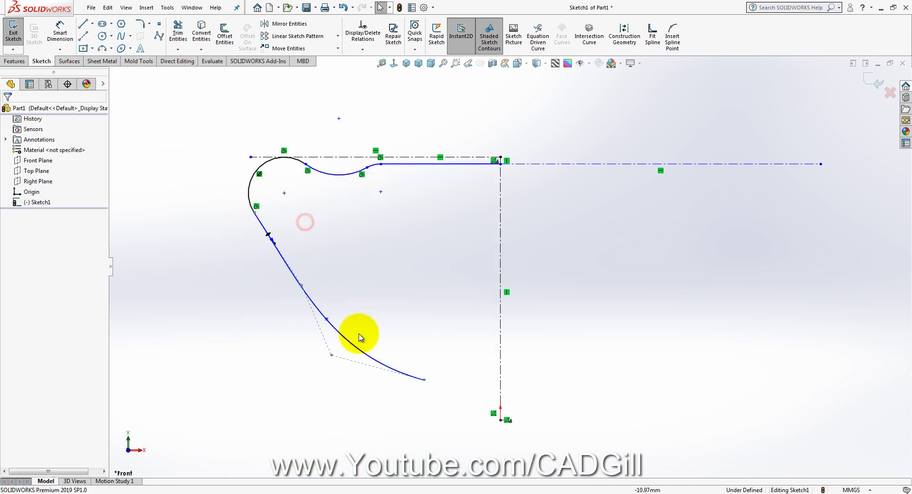
pyautogui.moveTo(302, 288); pyautogui.dragTo(265, 261)
pyautogui.click(346, 261)
pyautogui.moveTo(429, 381); pyautogui.dragTo(500, 384)
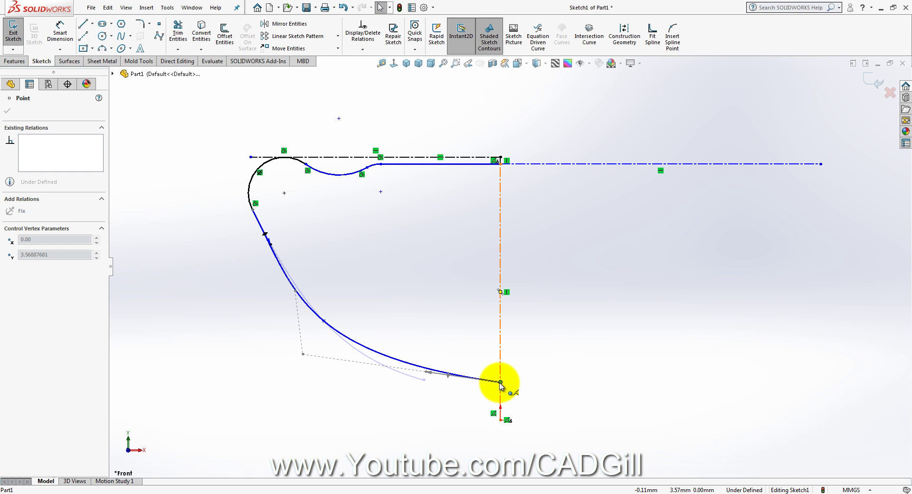
pyautogui.moveTo(500, 383); pyautogui.dragTo(500, 382)
pyautogui.moveTo(304, 353); pyautogui.dragTo(372, 345)
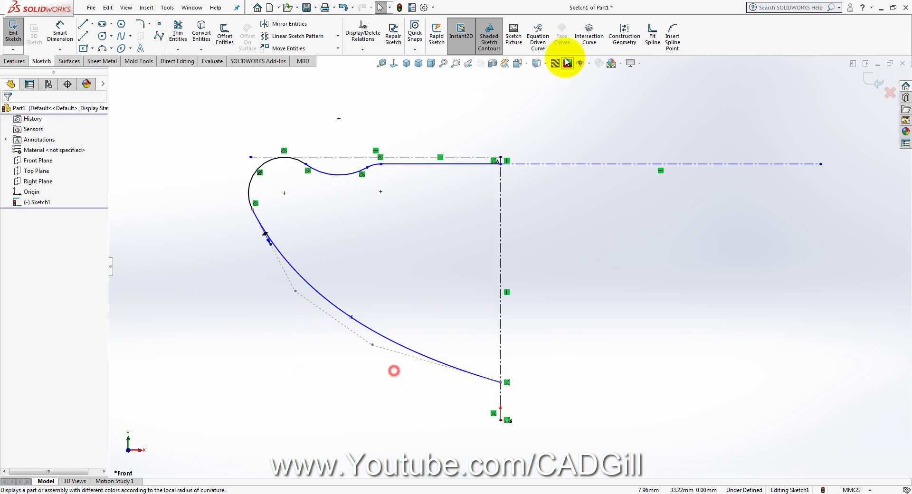
# - Draw a horizontal centerline right from the spline's end, make the spline tangent to it, and fine-tune the curve
pyautogui.click(85, 35)
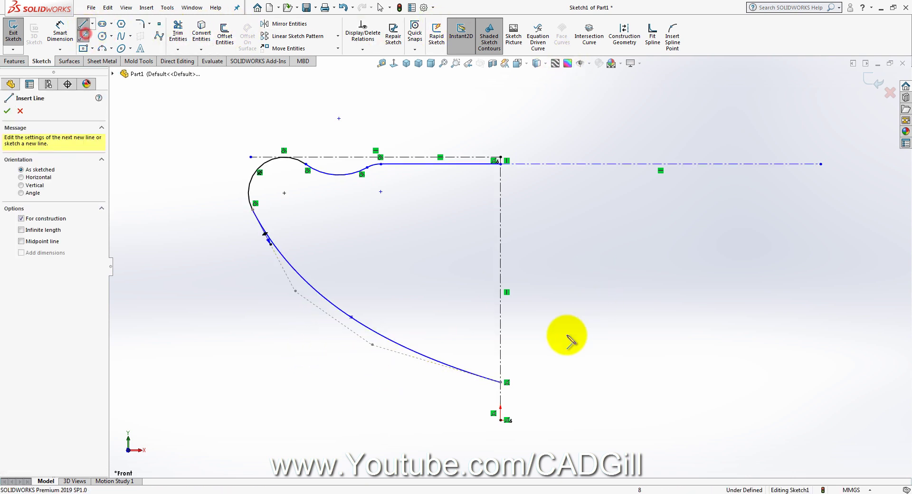
pyautogui.click(501, 383)
pyautogui.click(624, 382)
pyautogui.press('Escape')
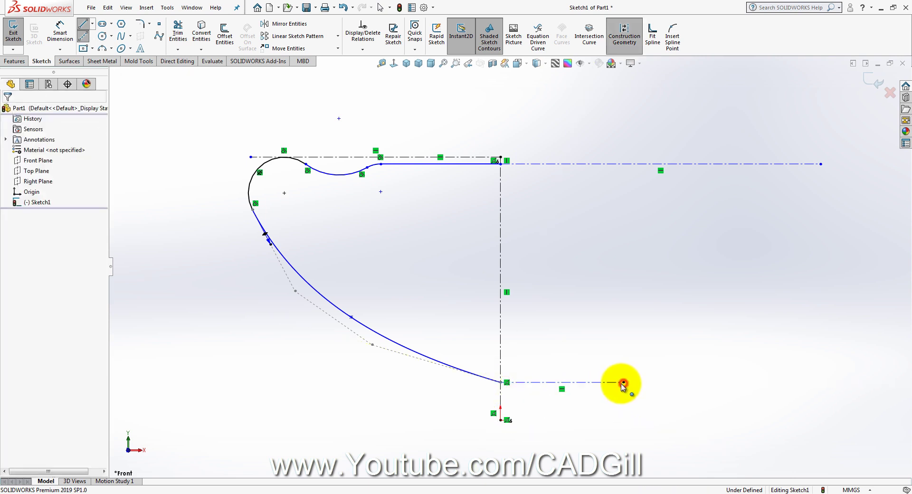
pyautogui.click(545, 382)
pyautogui.keyDown('ctrl'); pyautogui.click(475, 376); pyautogui.keyUp('ctrl')
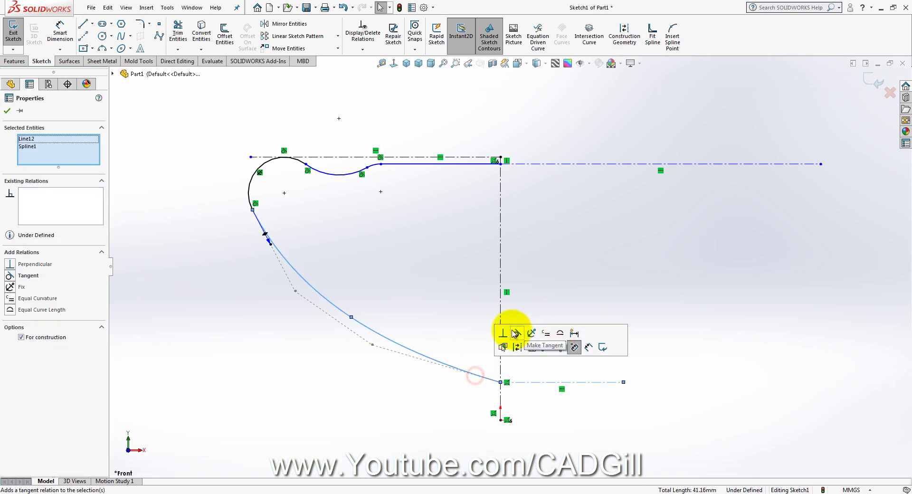
pyautogui.click(516, 334)
pyautogui.click(590, 246)
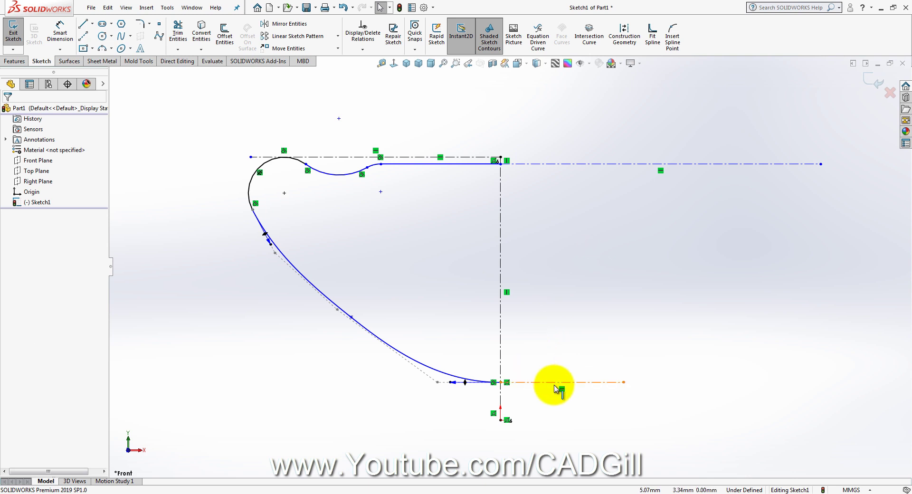
pyautogui.moveTo(553, 383); pyautogui.dragTo(554, 357)
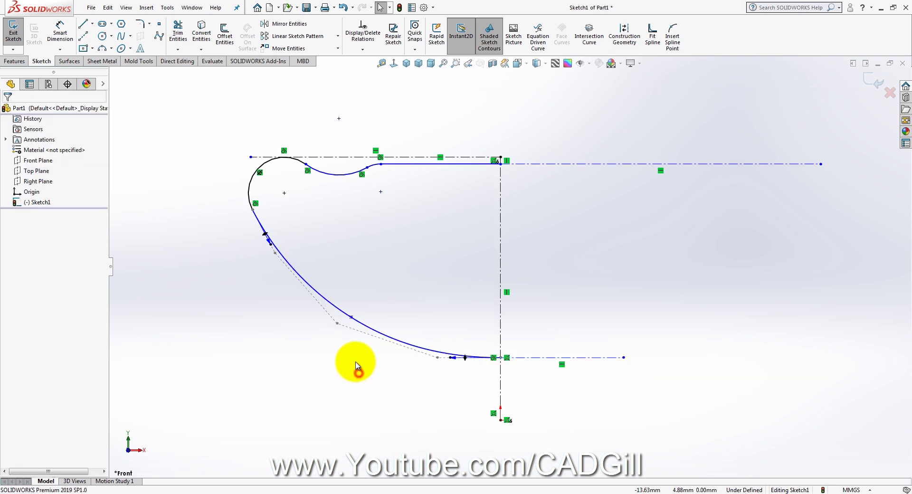
pyautogui.moveTo(336, 328); pyautogui.dragTo(332, 332)
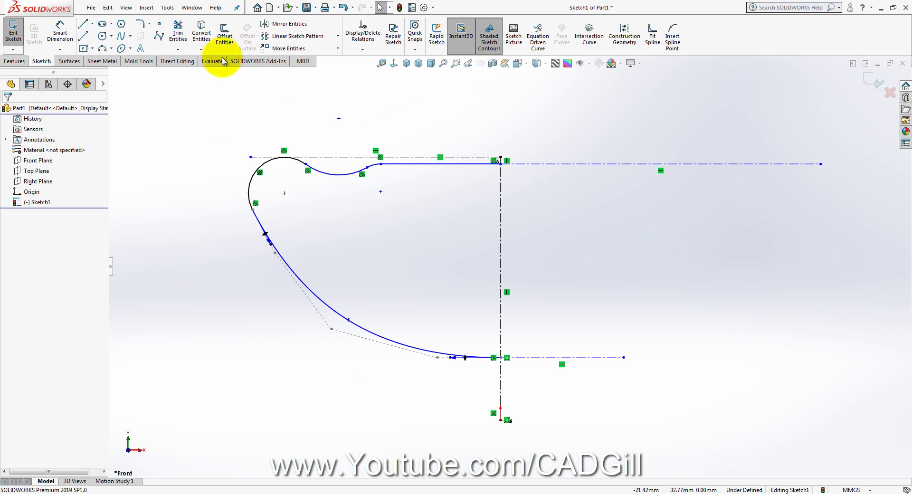
# - Create Surface-Revolve1 by revolving the profile 360° about the vertical centerline, then orbit to inspect the bowl
pyautogui.click(70, 61)
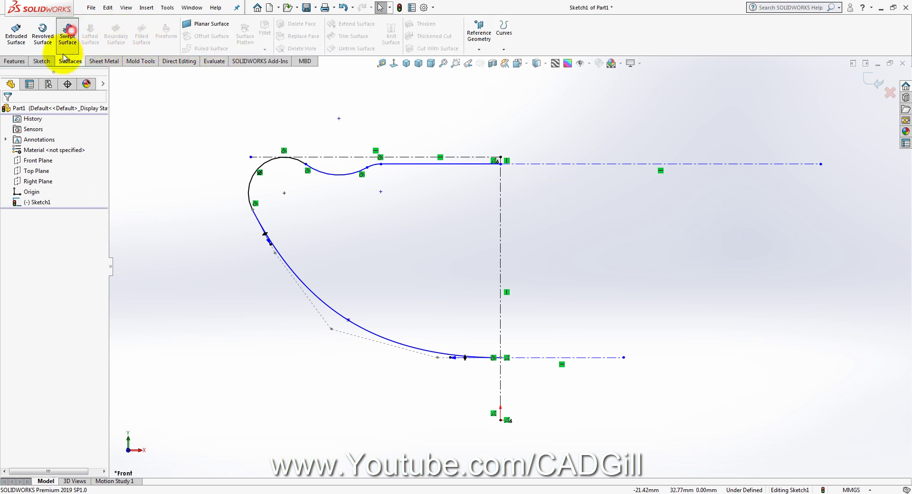
pyautogui.click(42, 30)
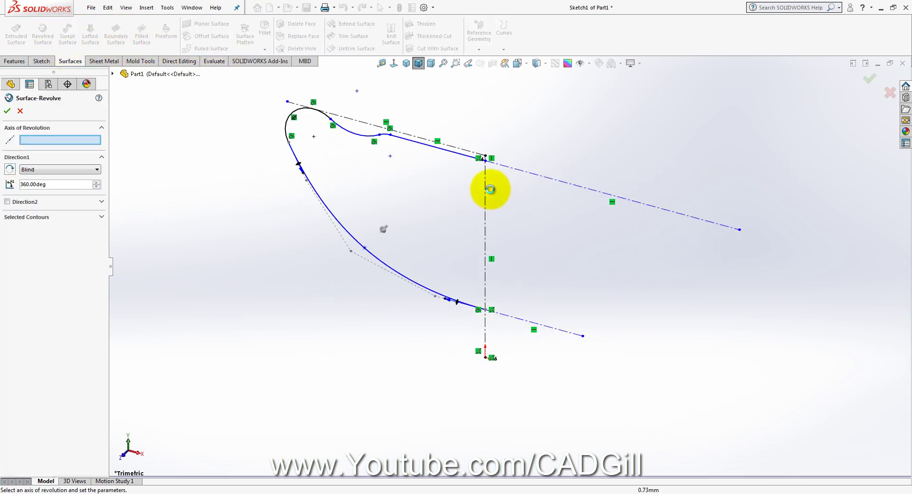
pyautogui.click(485, 190)
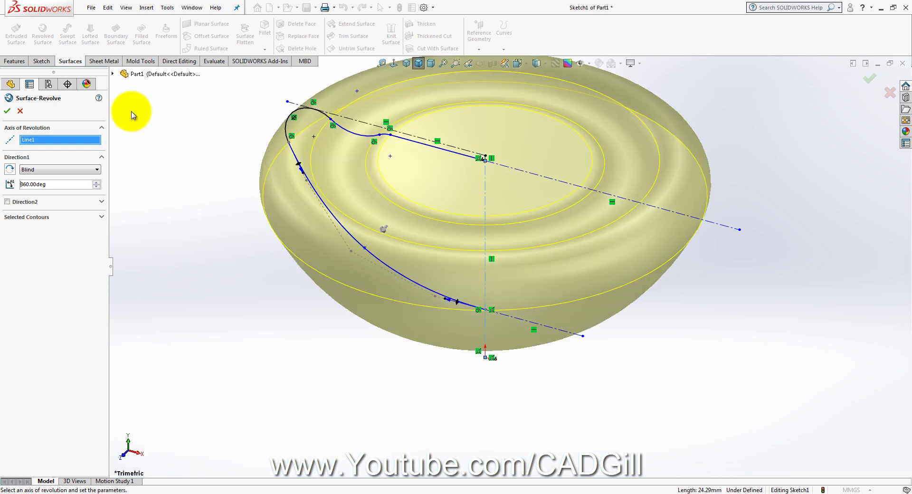
pyautogui.rightClick(239, 309)
pyautogui.moveTo(373, 256); pyautogui.dragTo(578, 220, button='middle')
pyautogui.click(566, 300)
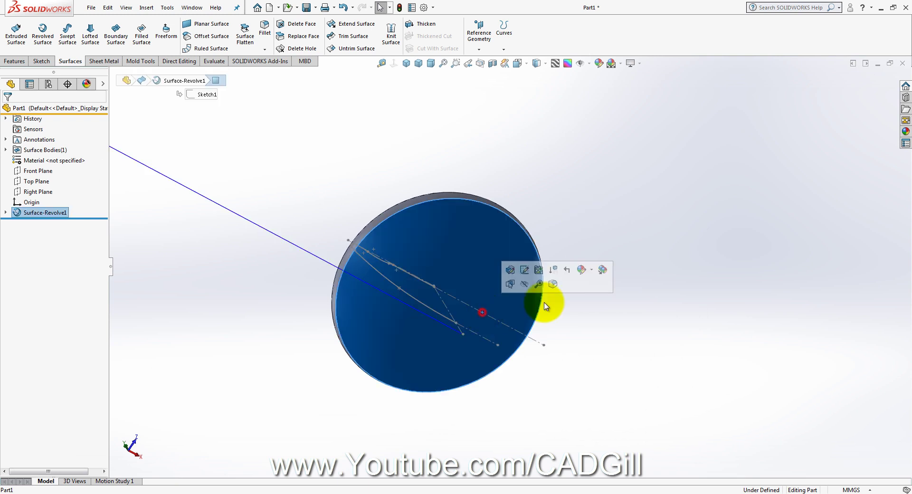
pyautogui.moveTo(566, 301); pyautogui.dragTo(600, 382, button='middle')
# - Sketch a circle centred on the origin on the Right Plane
pyautogui.click(602, 382)
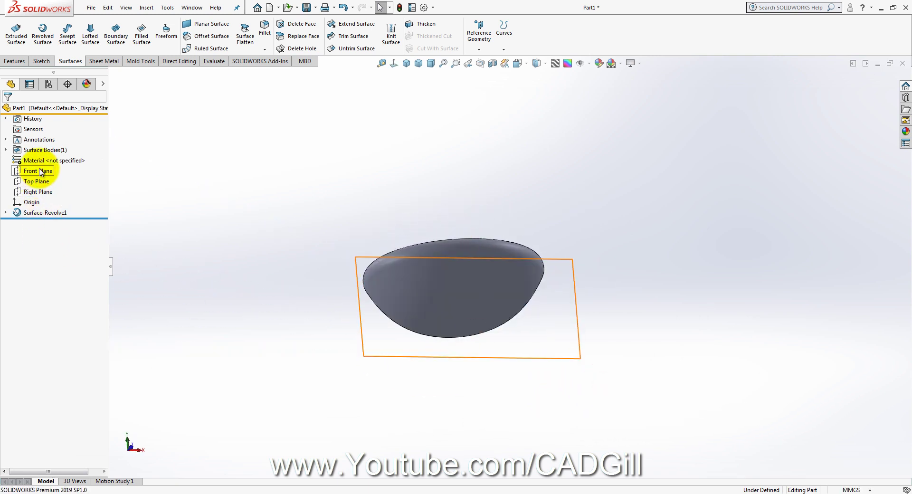
pyautogui.click(38, 191)
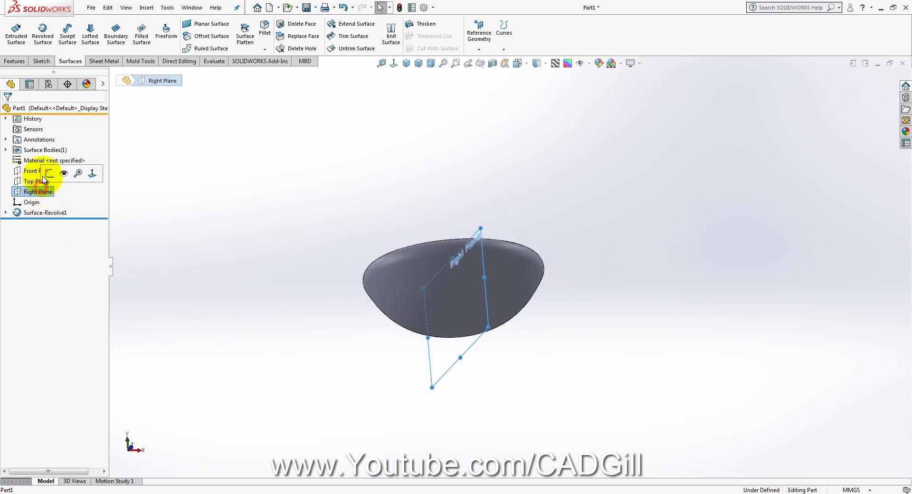
pyautogui.click(77, 173)
pyautogui.click(400, 68)
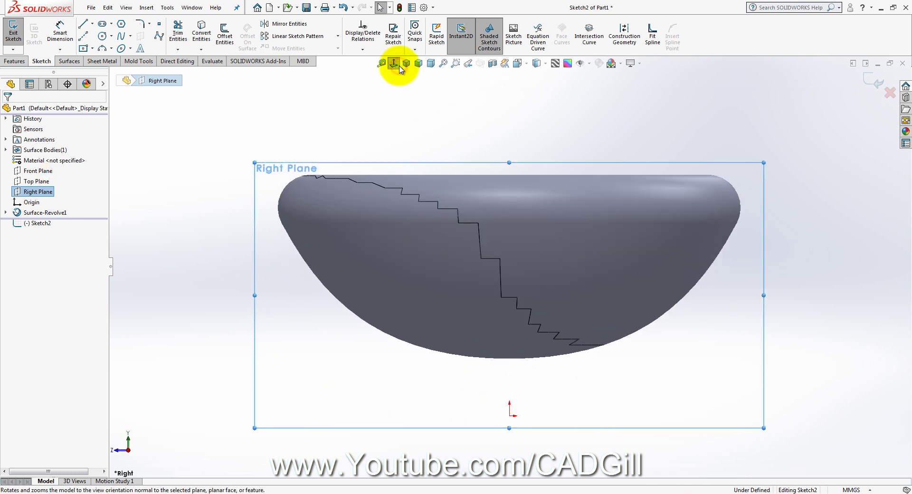
pyautogui.click(103, 37)
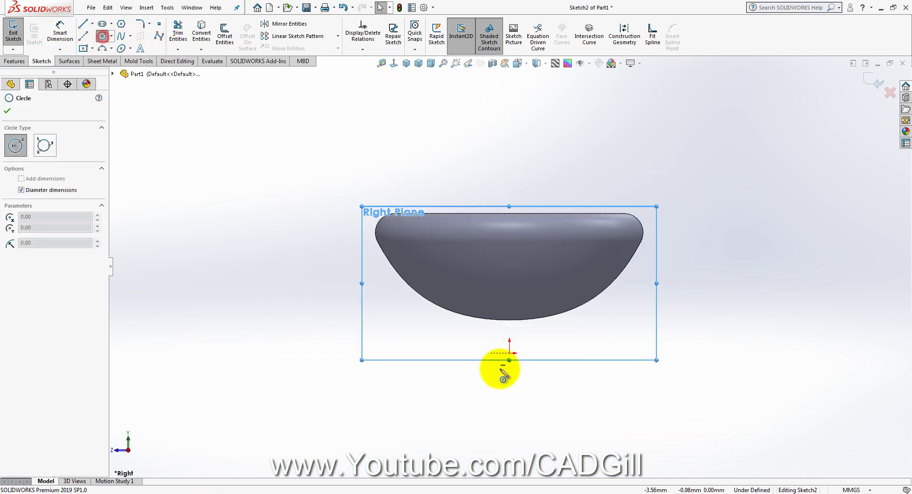
pyautogui.click(509, 353)
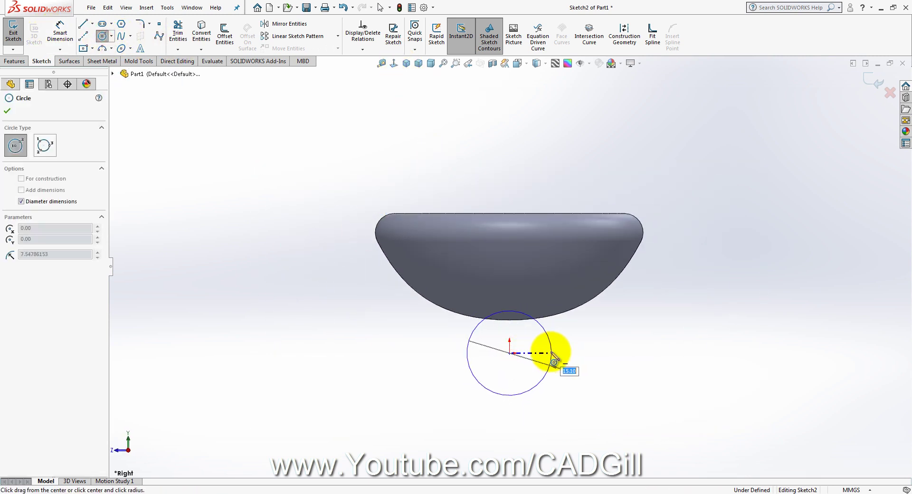
pyautogui.click(554, 354)
pyautogui.moveTo(541, 340)
pyautogui.mouseDown(button='middle')
pyautogui.moveTo(588, 322)
pyautogui.moveTo(77, 153)
pyautogui.mouseUp(button='middle')
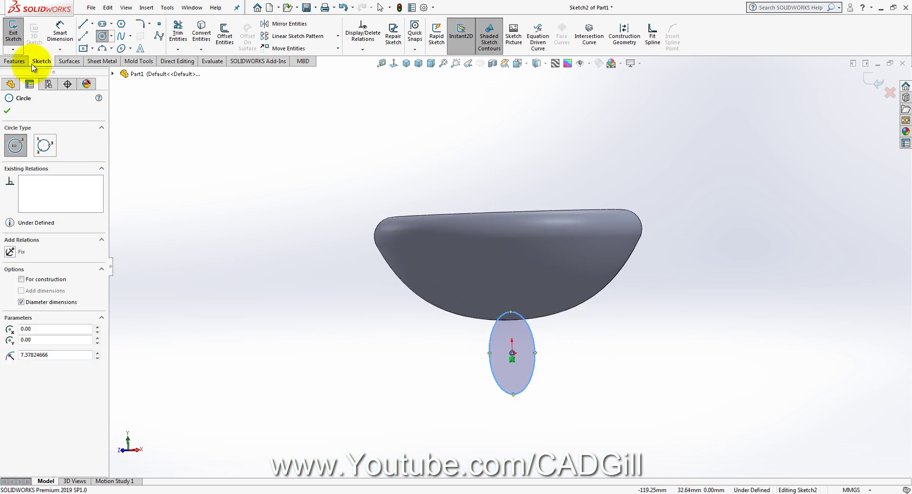
# - Extrude the circle into a 66 mm surface cylinder
pyautogui.click(67, 62)
pyautogui.click(11, 39)
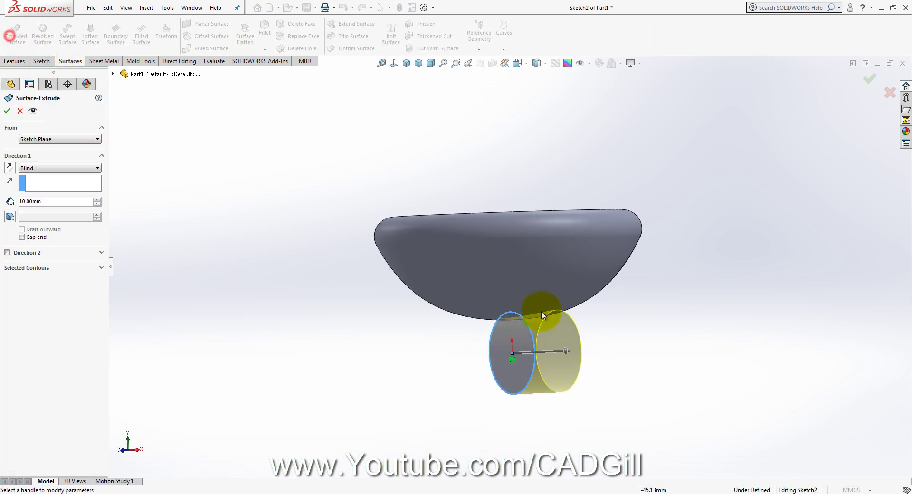
pyautogui.moveTo(549, 319); pyautogui.dragTo(758, 307)
pyautogui.click(6, 110)
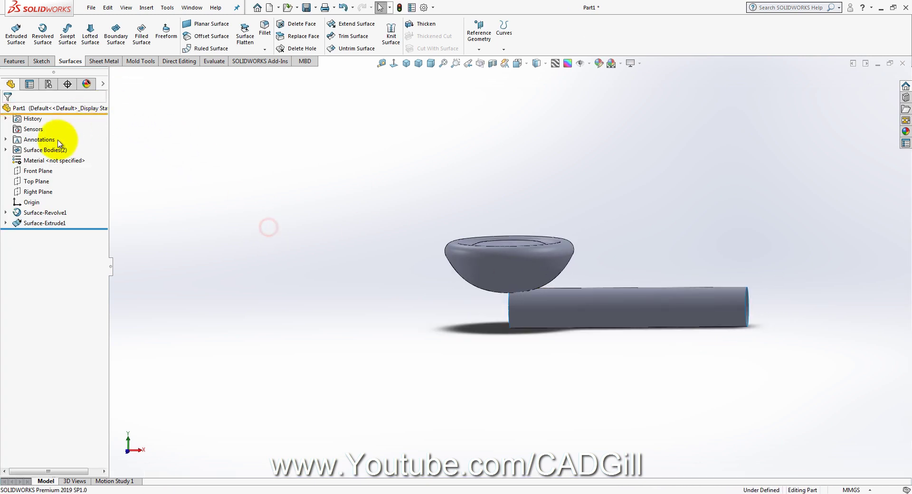
# - Sketch a slanted line across the tube's left end on the Front Plane
pyautogui.click(37, 172)
pyautogui.click(47, 163)
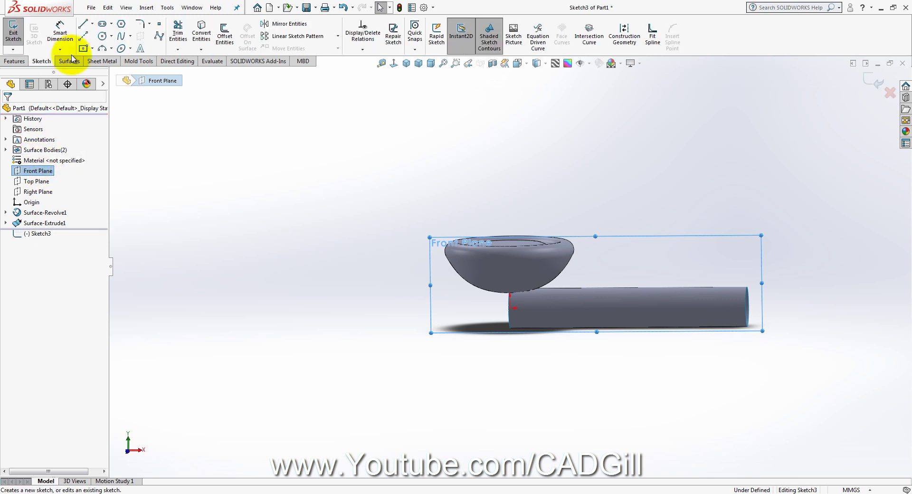
pyautogui.click(394, 63)
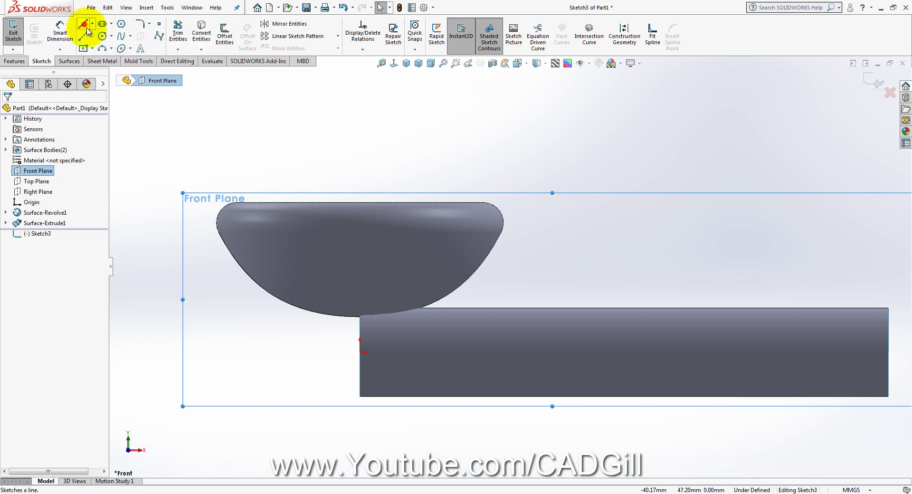
pyautogui.click(83, 24)
pyautogui.click(524, 288)
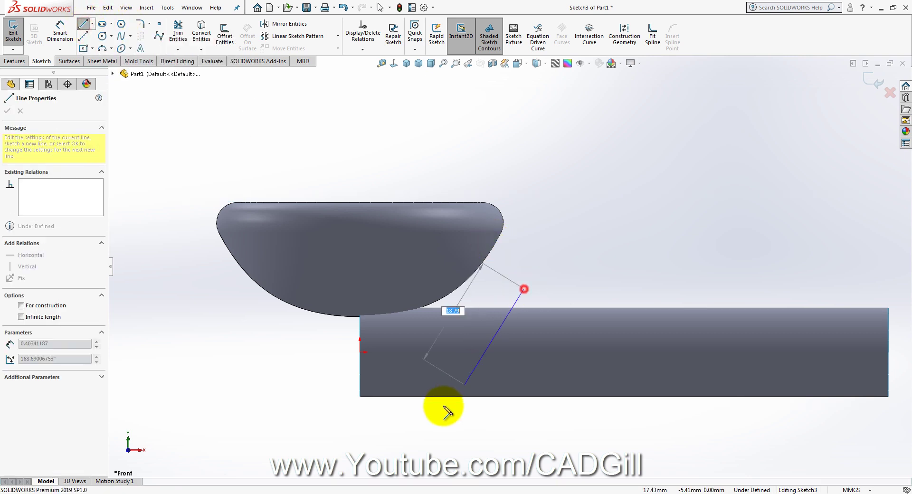
pyautogui.click(413, 426)
pyautogui.press('Escape')
# - Standard-trim the tube surface with the Sketch3 line, removing the left piece
pyautogui.click(64, 63)
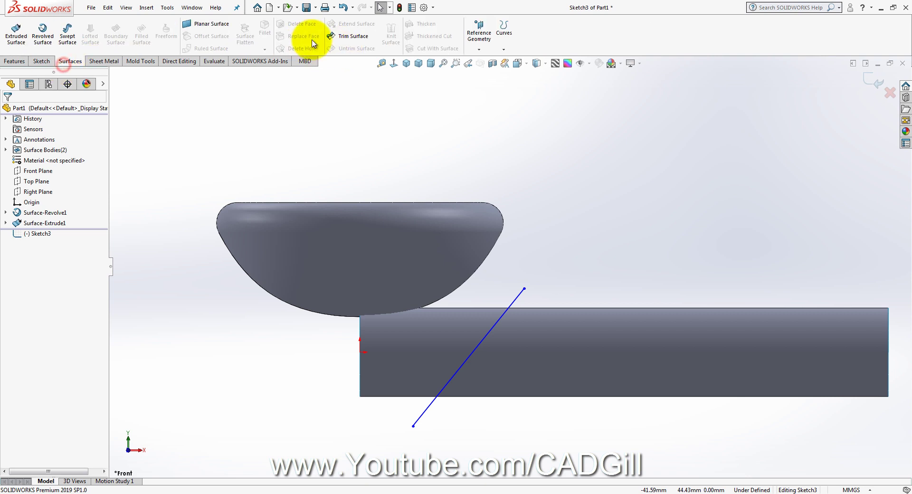
pyautogui.click(354, 37)
pyautogui.click(452, 333)
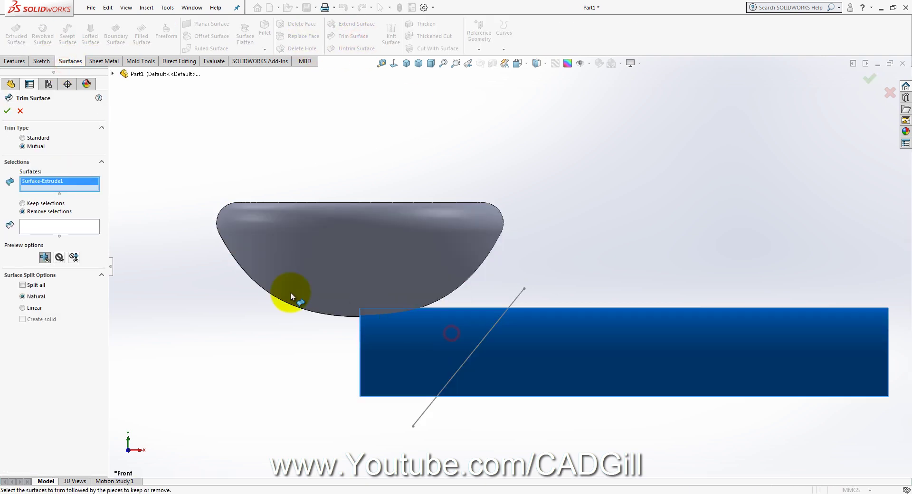
pyautogui.click(38, 138)
pyautogui.click(53, 183)
pyautogui.press('Delete')
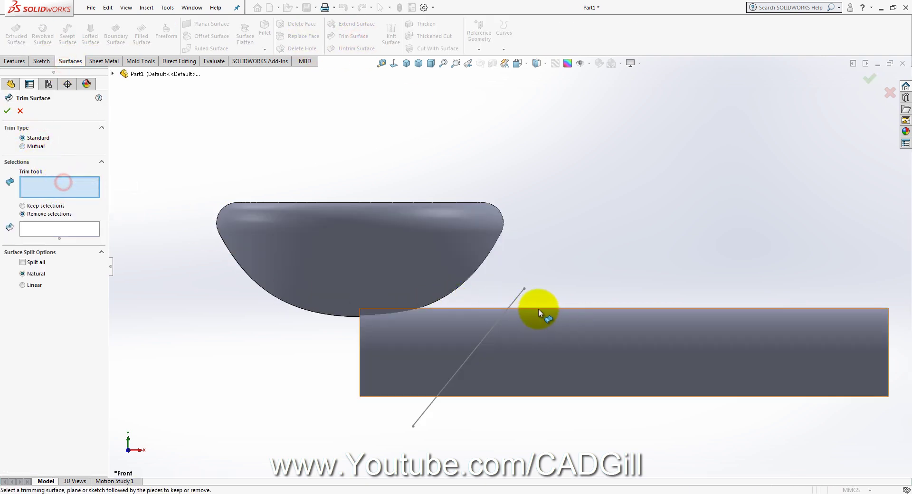
pyautogui.click(515, 300)
pyautogui.click(414, 333)
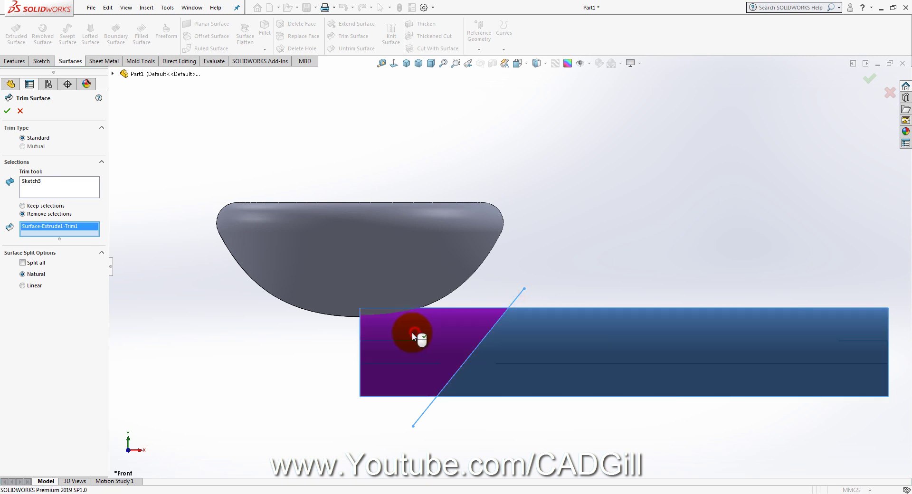
pyautogui.click(7, 112)
pyautogui.click(37, 233)
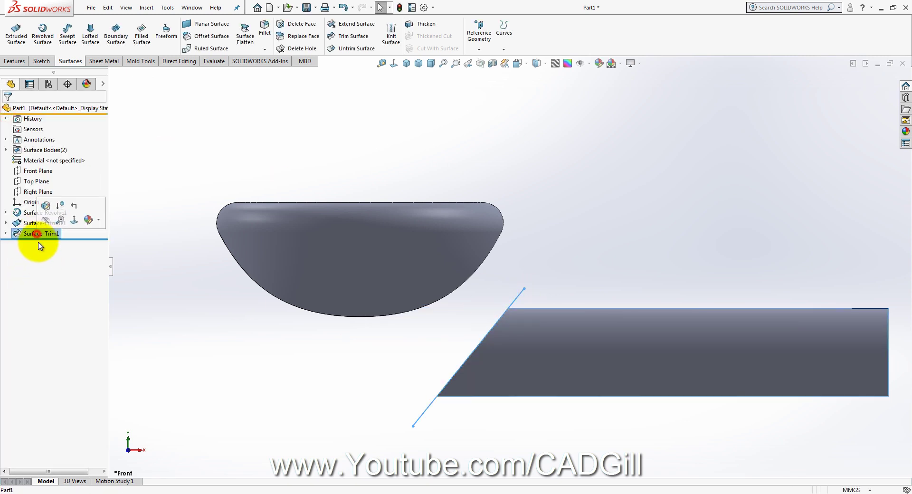
pyautogui.click(5, 233)
pyautogui.click(596, 246)
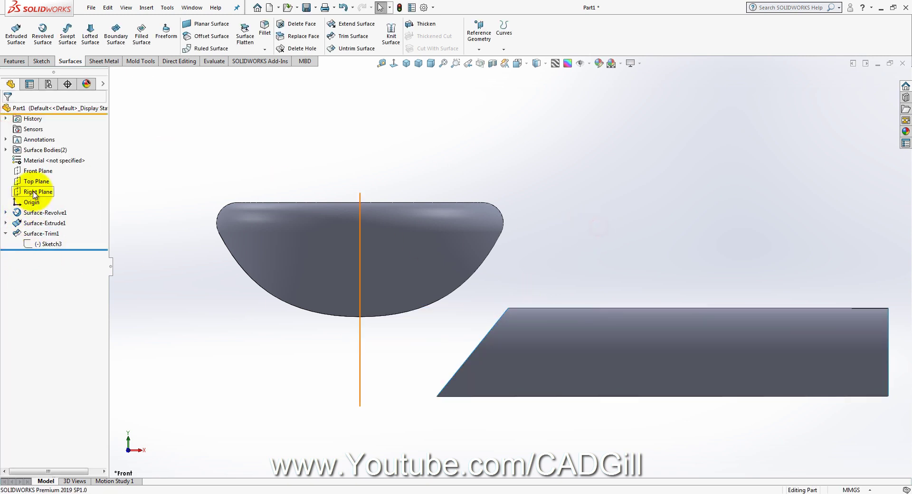
# - Draw a slanted line past the bowl's bottom in a new Front Plane sketch
pyautogui.click(36, 171)
pyautogui.click(45, 156)
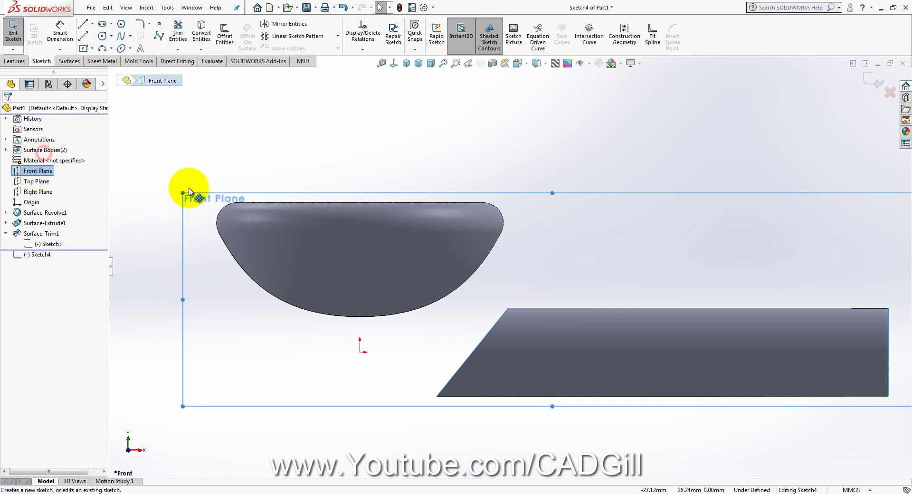
pyautogui.click(89, 28)
pyautogui.click(298, 334)
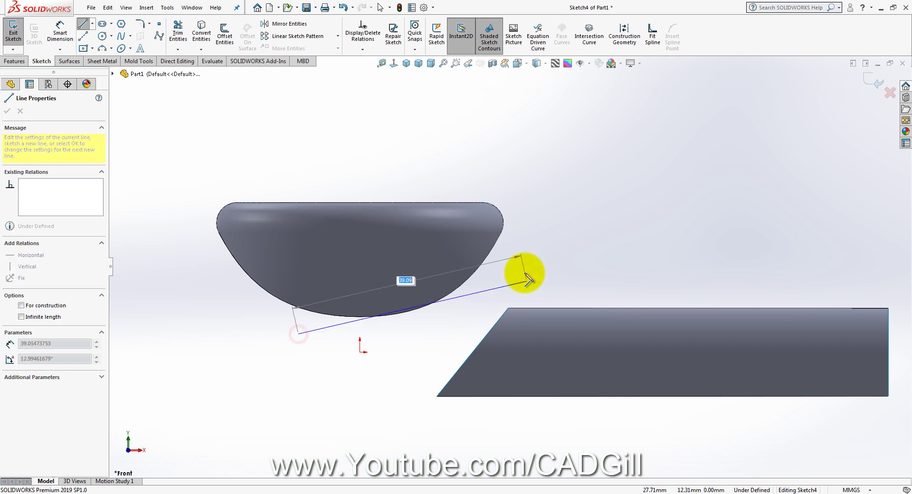
pyautogui.click(520, 267)
pyautogui.press('Escape')
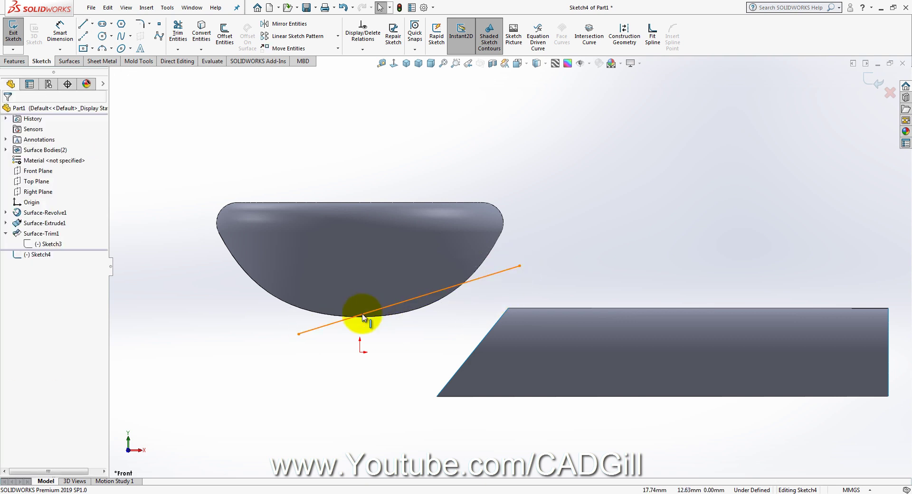
# - Drag the line up, lowering its right endpoint and extending its left endpoint
pyautogui.moveTo(351, 321); pyautogui.dragTo(340, 316)
pyautogui.click(285, 350)
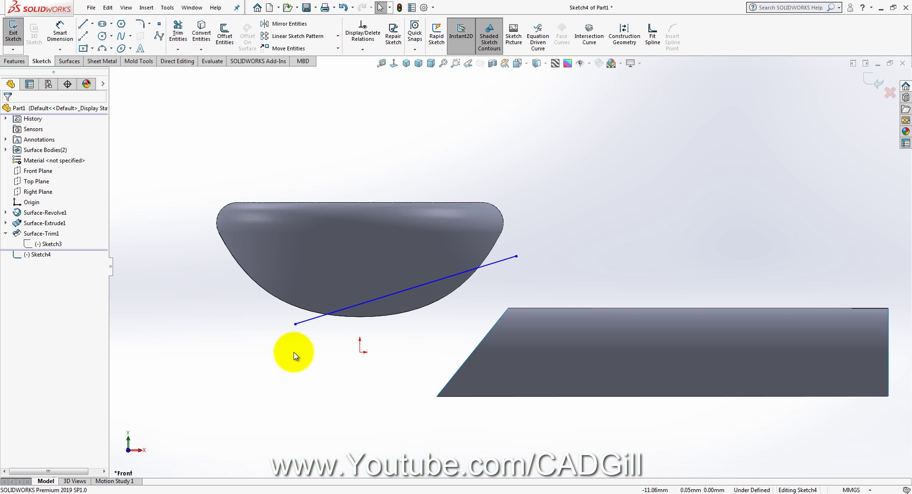
pyautogui.click(516, 257)
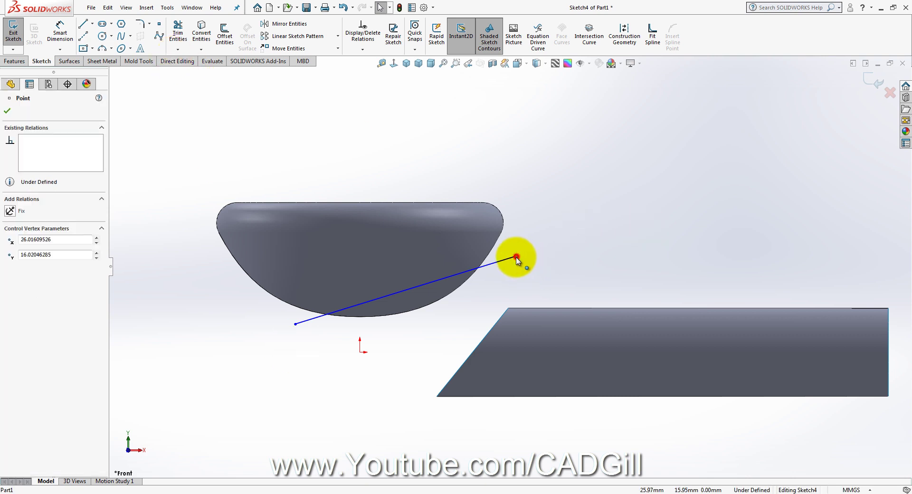
pyautogui.moveTo(516, 258); pyautogui.dragTo(517, 279)
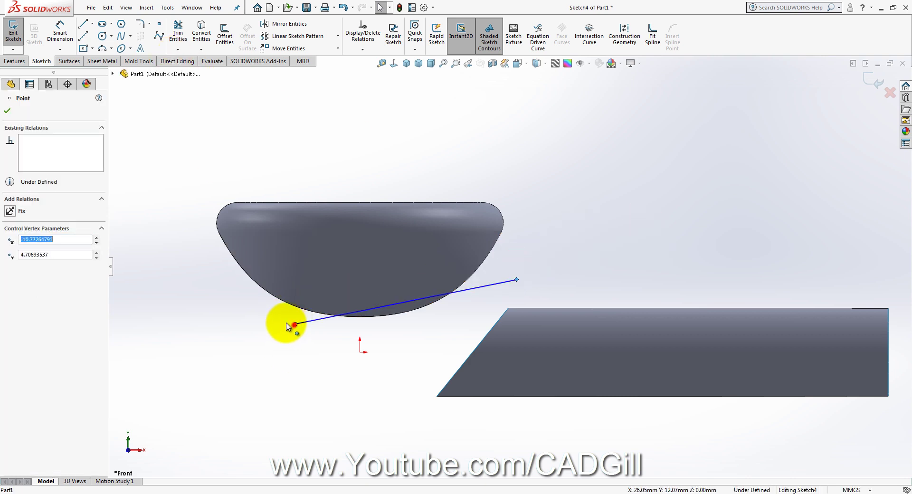
pyautogui.moveTo(287, 325); pyautogui.dragTo(282, 320)
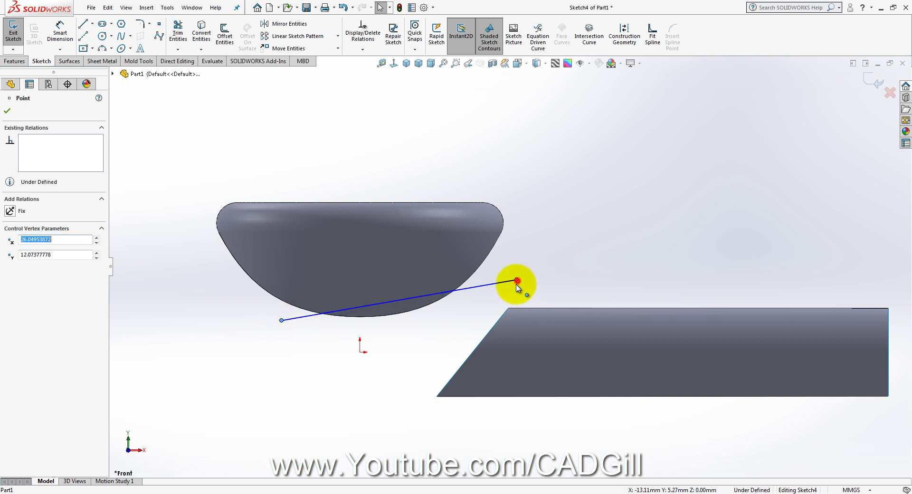
pyautogui.moveTo(516, 279); pyautogui.dragTo(521, 289)
# - Trim the bowl's bottom with the Sketch4 line
pyautogui.click(64, 63)
pyautogui.click(353, 37)
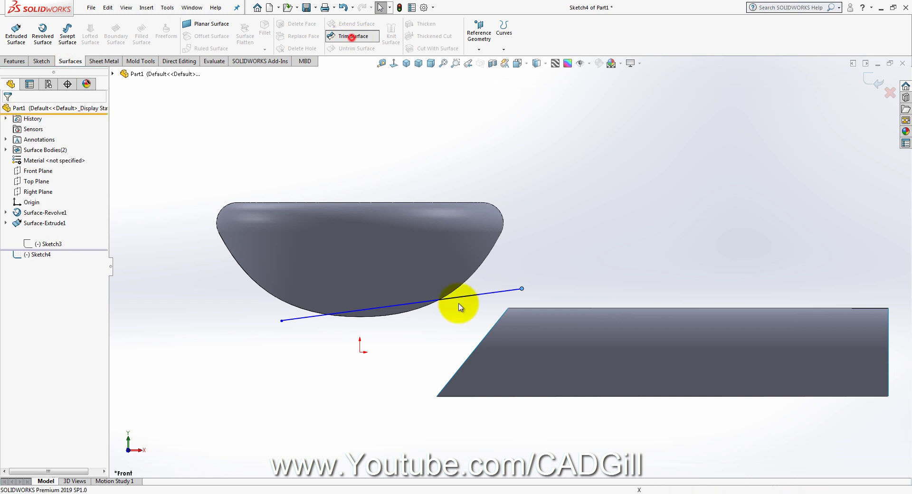
pyautogui.rightClick(392, 314)
pyautogui.moveTo(393, 311); pyautogui.dragTo(537, 256, button='middle')
# - Edit Sketch4 to shift the bowl's trim line up and right, then rebuild
pyautogui.click(42, 255)
pyautogui.click(47, 264)
pyautogui.click(44, 237)
pyautogui.click(394, 63)
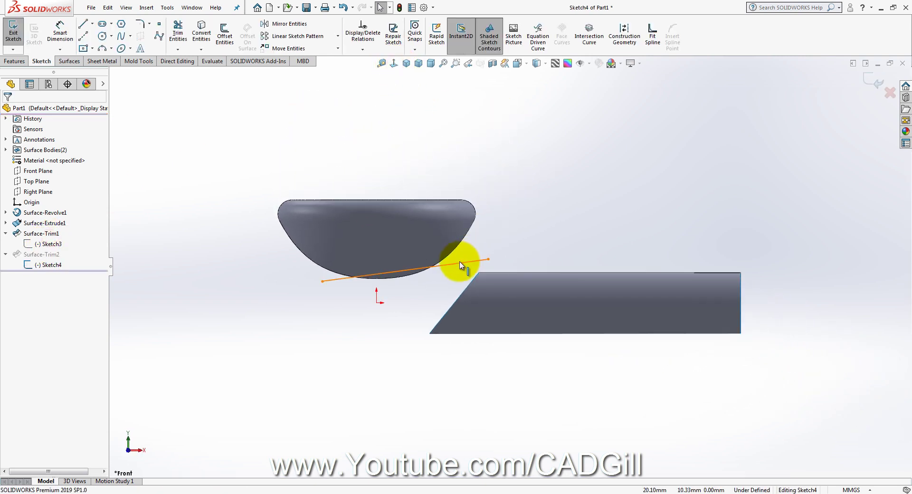
pyautogui.click(458, 264)
pyautogui.moveTo(458, 259); pyautogui.dragTo(465, 257)
pyautogui.click(875, 79)
pyautogui.moveTo(596, 241)
pyautogui.mouseDown(button='middle')
pyautogui.moveTo(606, 185)
pyautogui.moveTo(594, 274)
pyautogui.moveTo(587, 271)
pyautogui.mouseUp(button='middle')
# - Edit Sketch3 to slide the tube's trim line to the right, then rebuild
pyautogui.click(49, 244)
pyautogui.click(63, 223)
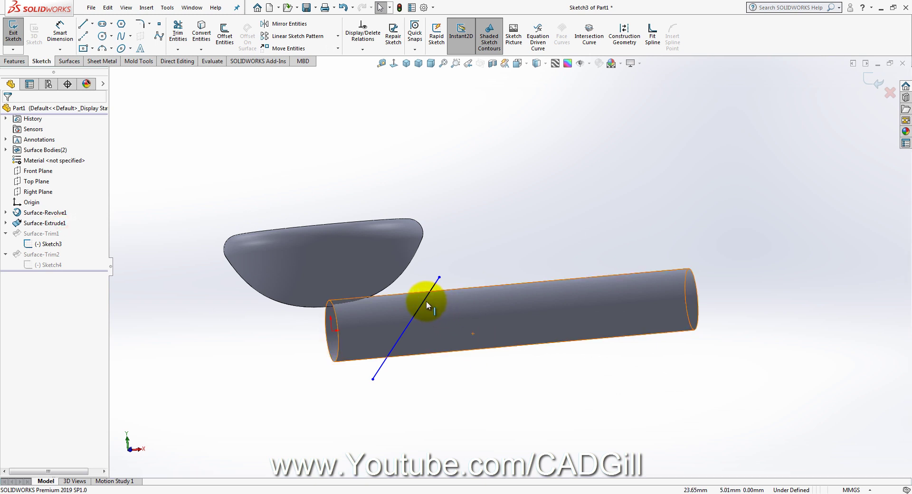
pyautogui.moveTo(426, 301)
pyautogui.mouseDown()
pyautogui.moveTo(454, 303)
pyautogui.moveTo(486, 272)
pyautogui.mouseUp()
pyautogui.click(877, 89)
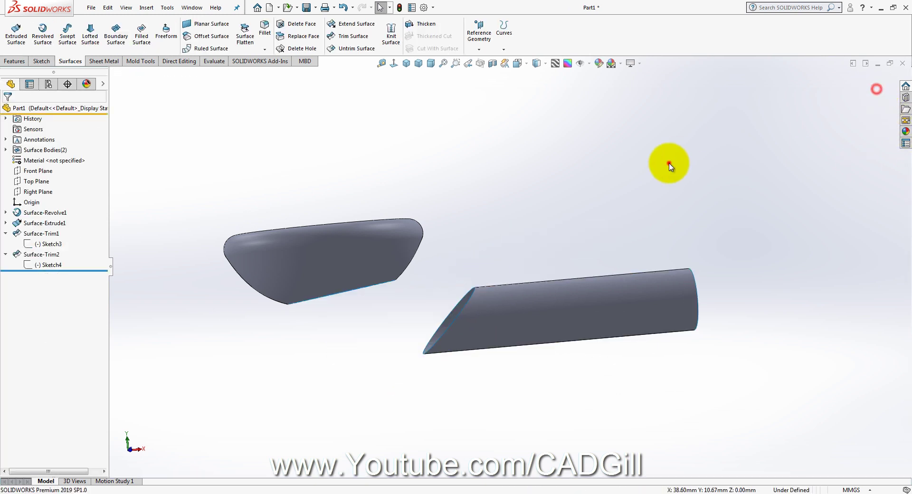
# - Loft a surface from the bowl's trimmed edge to the tube's slanted end
pyautogui.click(90, 38)
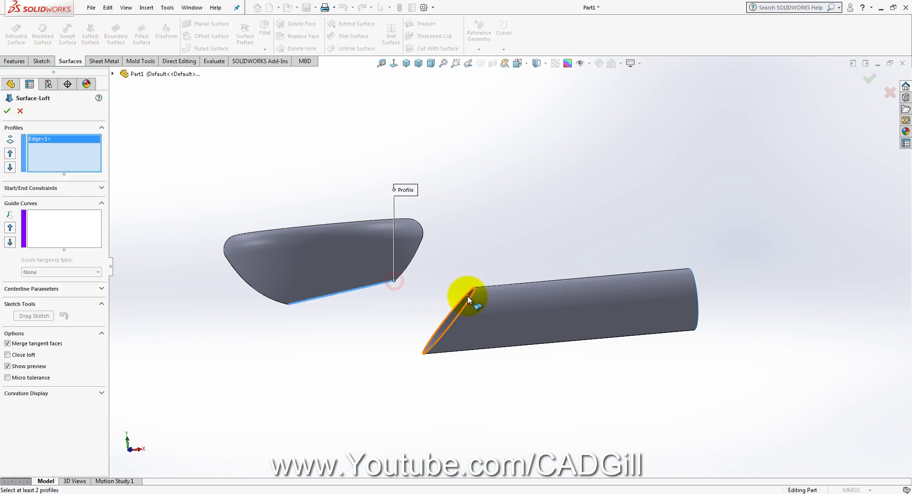
pyautogui.click(469, 297)
pyautogui.rightClick(554, 255)
# - Reopen the loft and align its connector to the tube's top corner in Front view
pyautogui.click(430, 273)
pyautogui.click(437, 264)
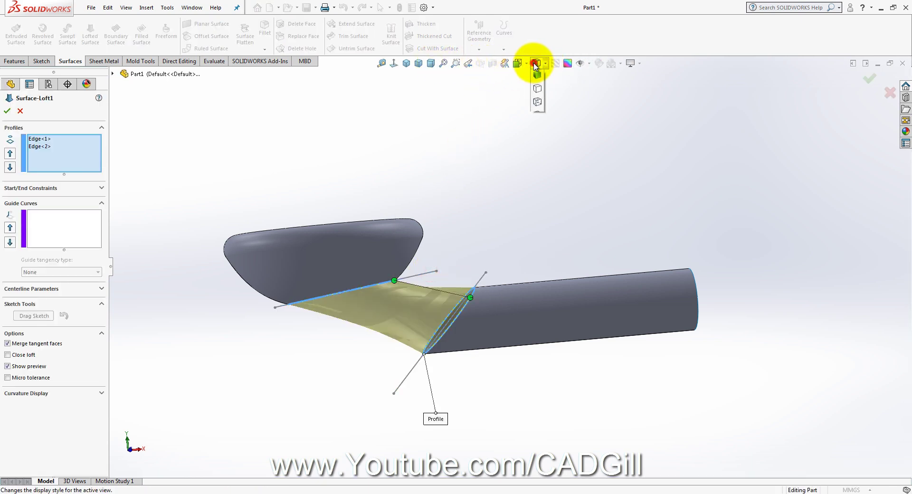
pyautogui.click(517, 63)
pyautogui.click(528, 103)
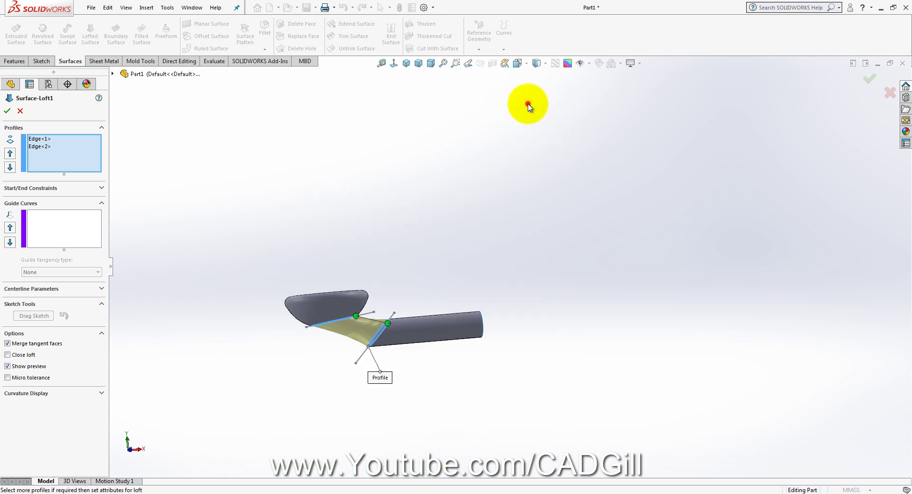
pyautogui.moveTo(480, 236); pyautogui.dragTo(484, 240)
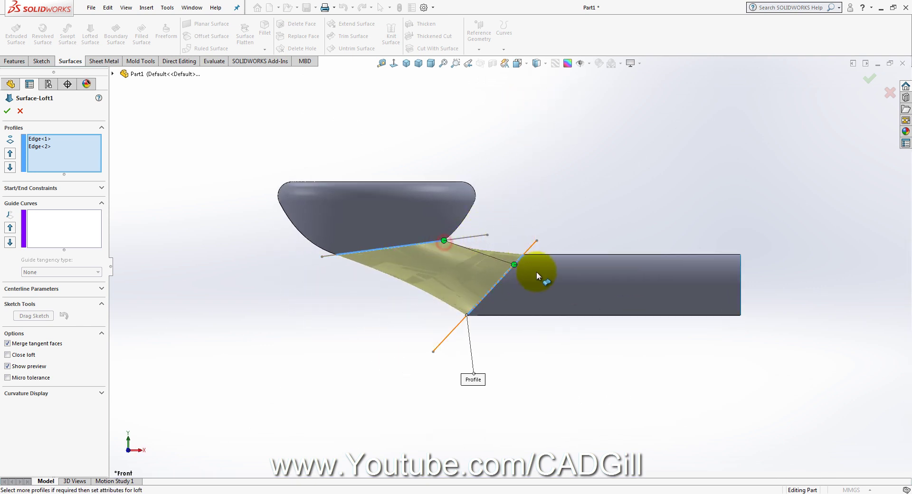
pyautogui.moveTo(515, 268); pyautogui.dragTo(559, 242)
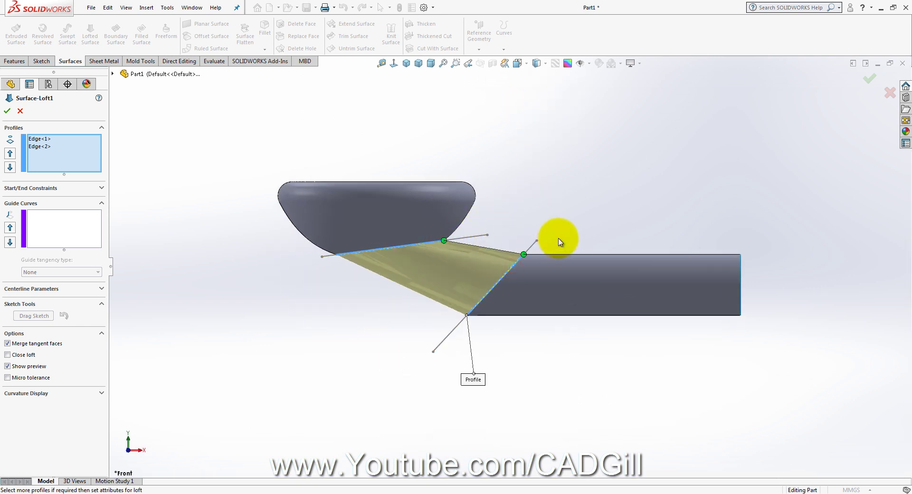
# - Set the loft's start and end constraints to Tangency To Face
pyautogui.click(66, 189)
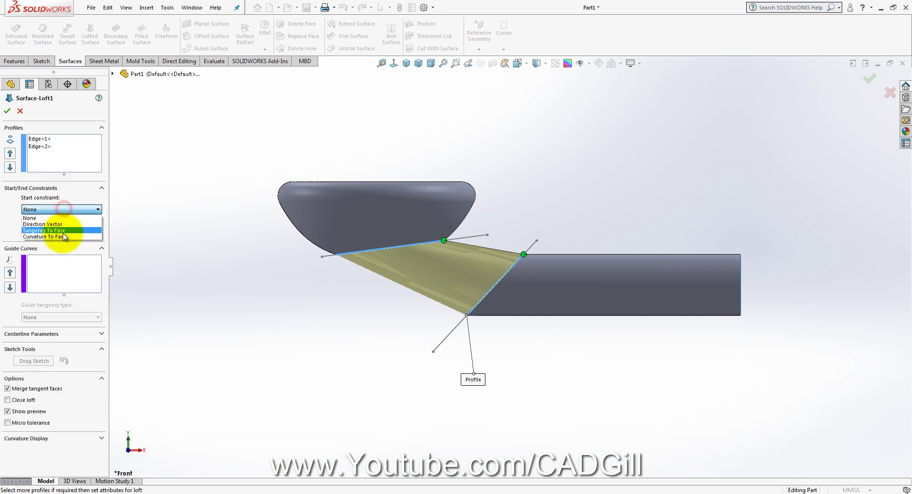
pyautogui.click(63, 230)
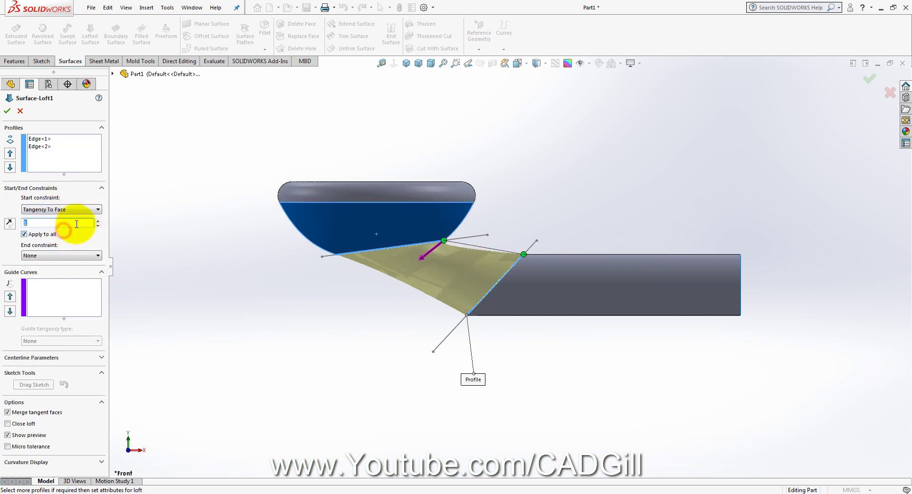
pyautogui.click(70, 261)
pyautogui.click(65, 279)
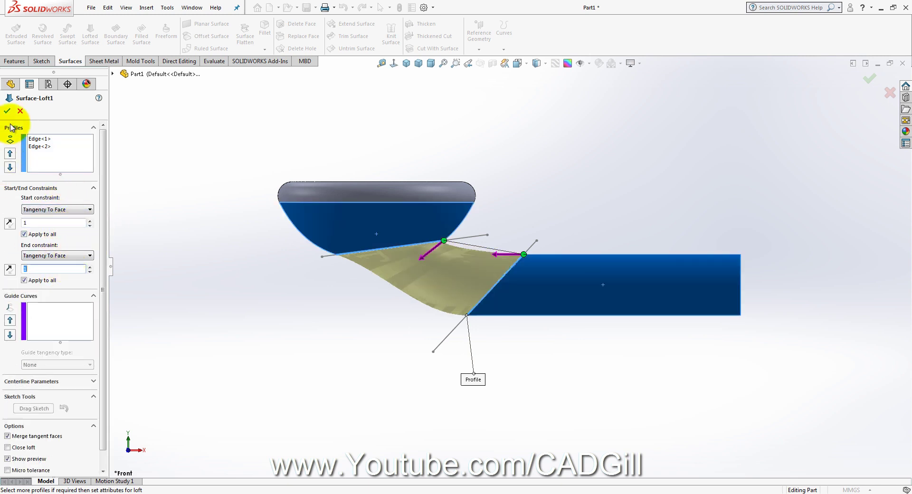
pyautogui.click(6, 109)
# - Shrink the tube's profile circle in Sketch2
pyautogui.click(591, 295)
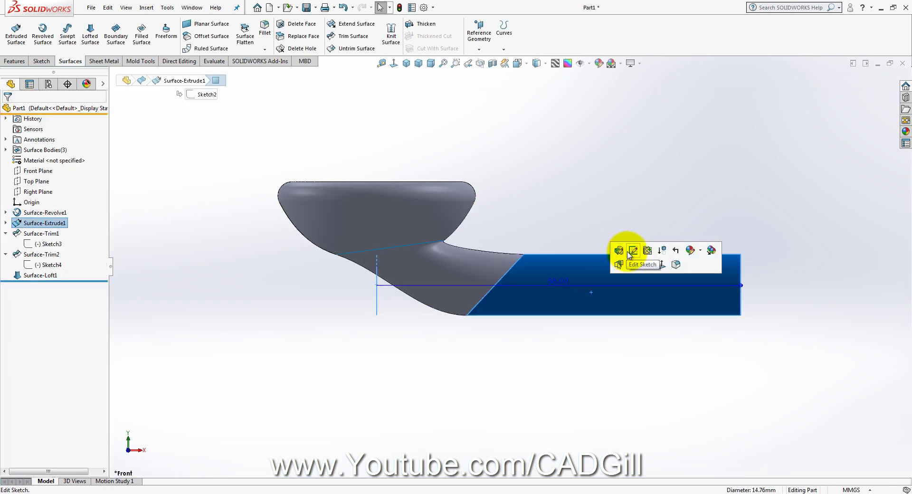
pyautogui.click(631, 251)
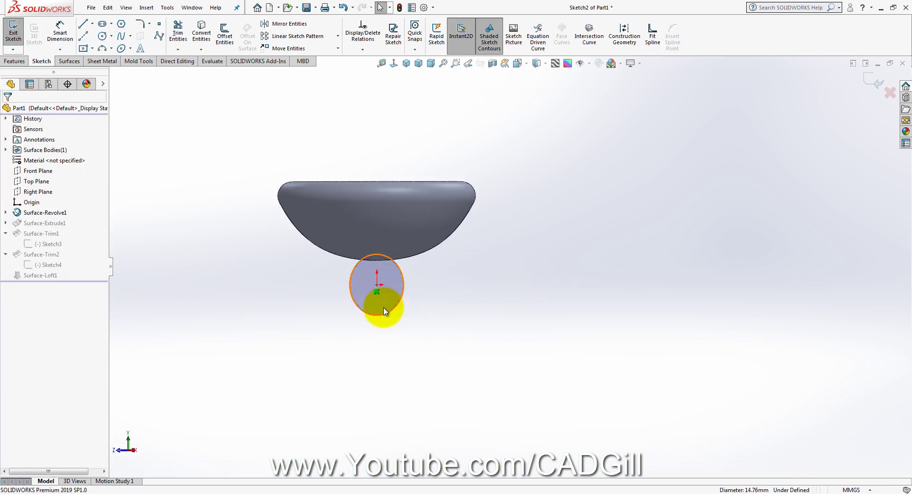
pyautogui.moveTo(383, 318); pyautogui.dragTo(390, 308)
pyautogui.scroll(-3, 384, 273)
pyautogui.click(496, 310)
# - Delete the circle centre's Coincident relation and move the centre up toward the bowl
pyautogui.click(408, 304)
pyautogui.click(47, 139)
pyautogui.press('Delete')
pyautogui.moveTo(409, 292); pyautogui.dragTo(408, 287)
pyautogui.click(865, 80)
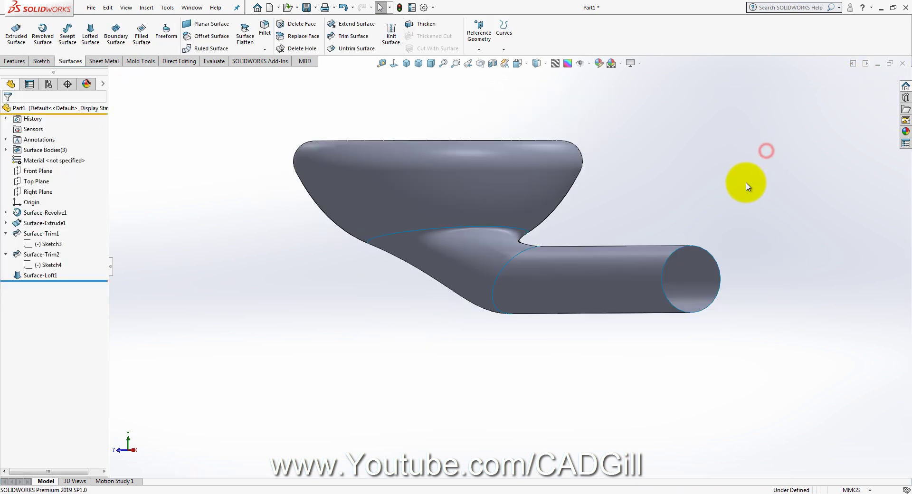
pyautogui.moveTo(806, 199)
pyautogui.mouseDown(button='middle')
pyautogui.moveTo(779, 293)
pyautogui.moveTo(814, 199)
pyautogui.moveTo(716, 241)
pyautogui.moveTo(749, 104)
pyautogui.moveTo(669, 269)
pyautogui.moveTo(607, 218)
pyautogui.moveTo(591, 284)
pyautogui.mouseUp(button='middle')
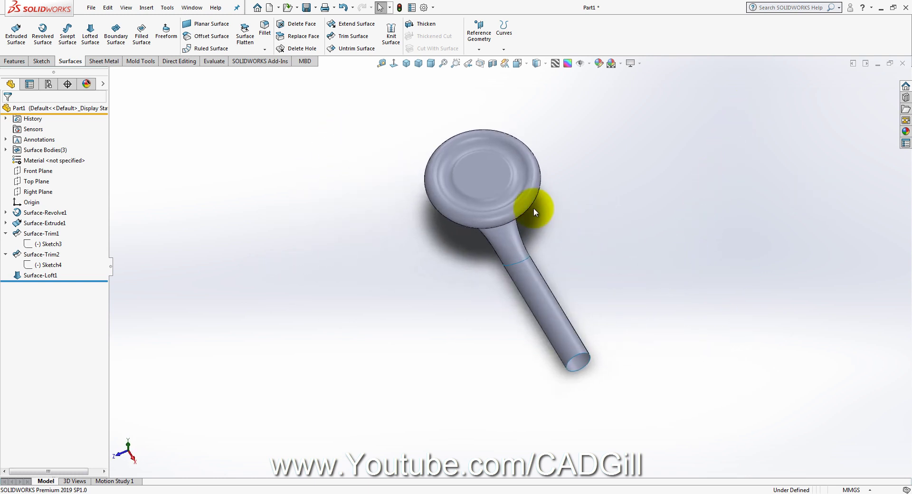
pyautogui.moveTo(534, 203); pyautogui.dragTo(608, 286, button='middle')
# - Draw a small circle at the origin in a new Top Plane sketch
pyautogui.hotkey('ctrl', '5')
pyautogui.click(30, 182)
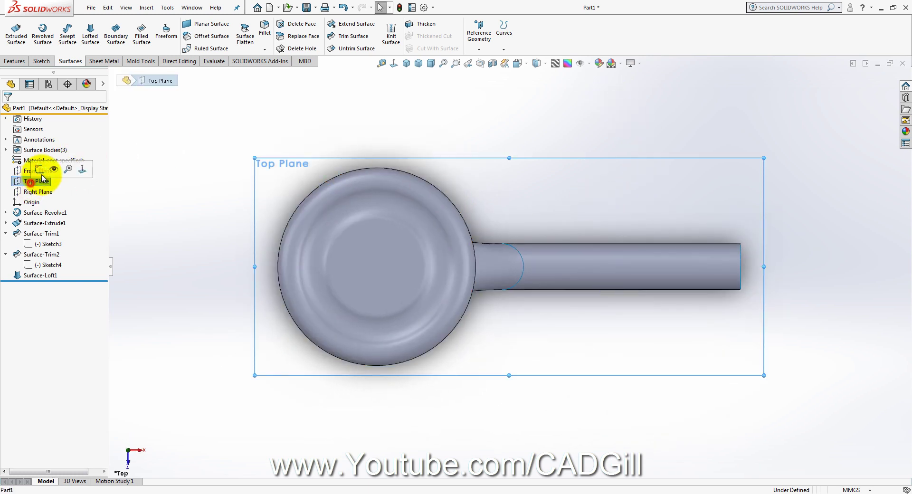
pyautogui.click(40, 170)
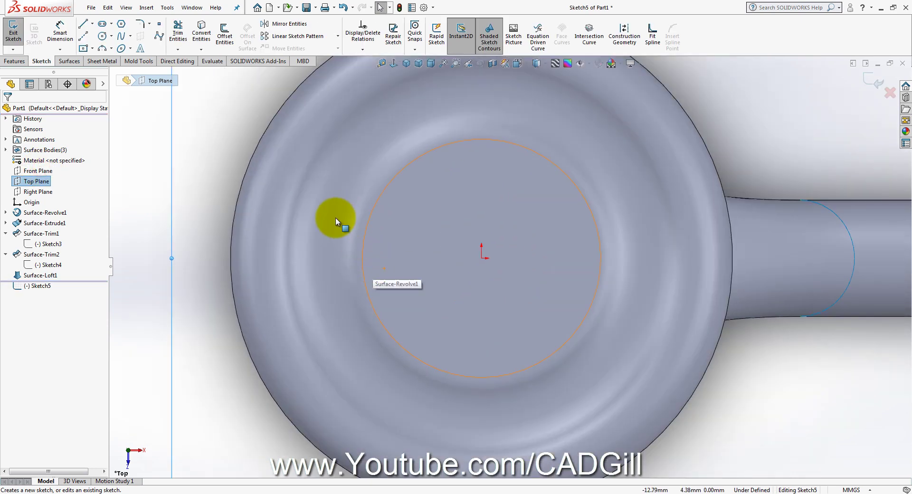
pyautogui.click(103, 36)
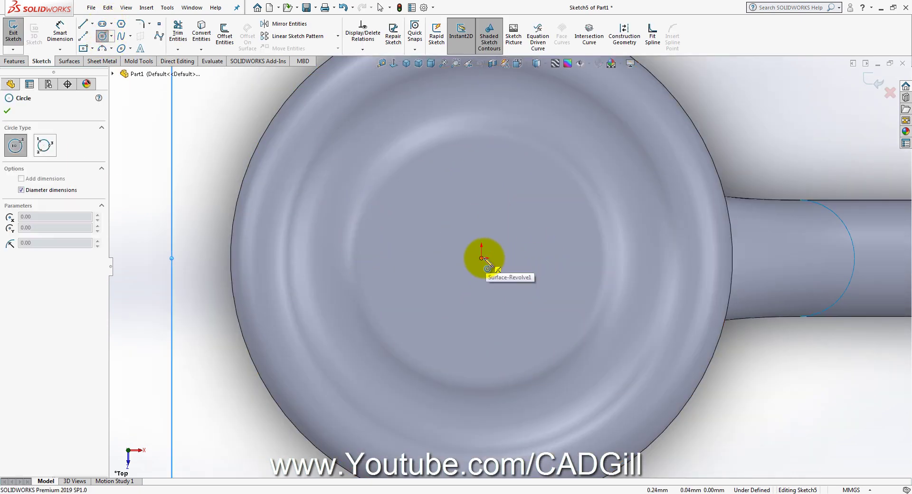
pyautogui.moveTo(482, 258); pyautogui.dragTo(461, 265)
pyautogui.press('Escape')
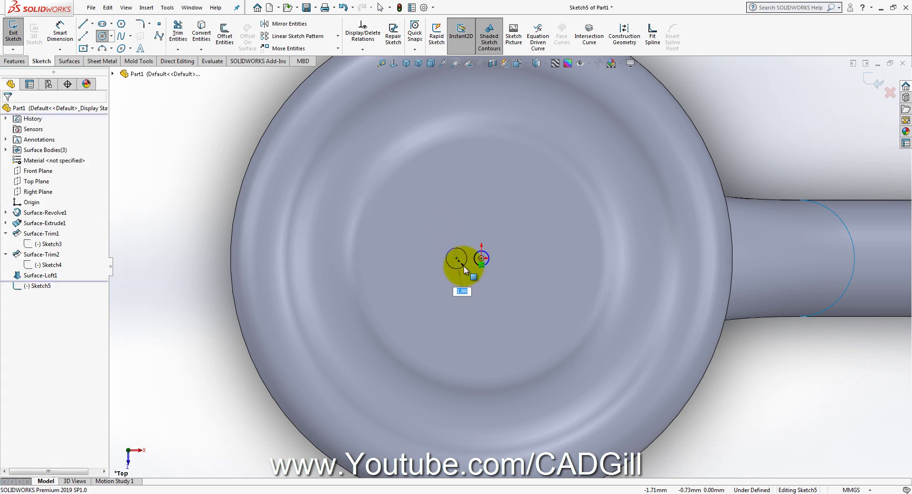
# - Linear-pattern the circle along the X axis: 6 instances, 2 mm apart
pyautogui.click(339, 37)
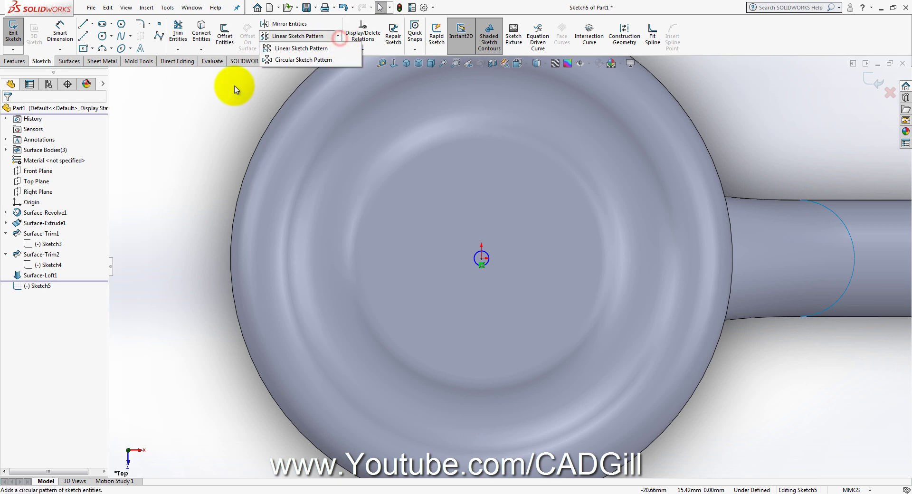
pyautogui.click(186, 117)
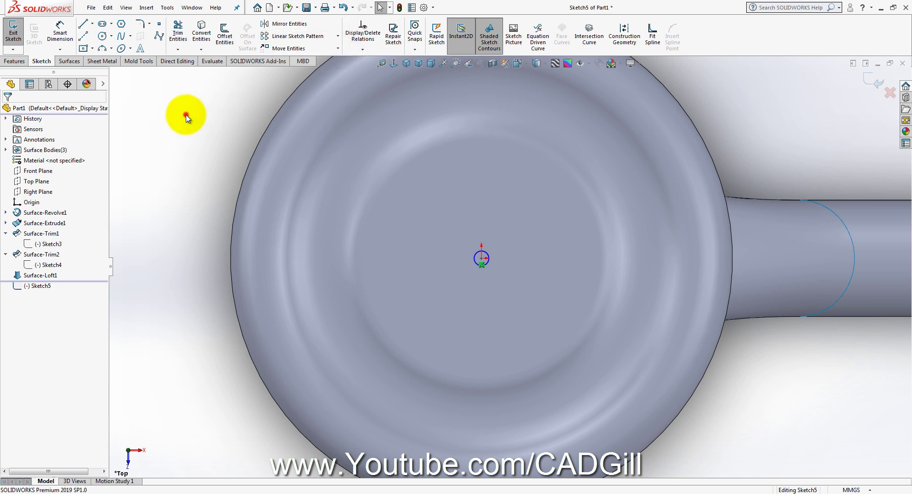
pyautogui.click(103, 36)
pyautogui.moveTo(457, 258); pyautogui.dragTo(462, 264)
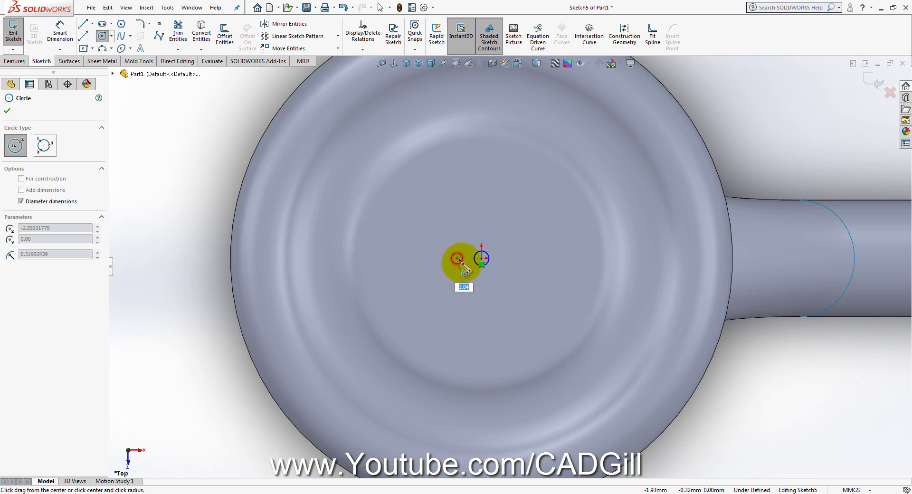
pyautogui.press('Escape')
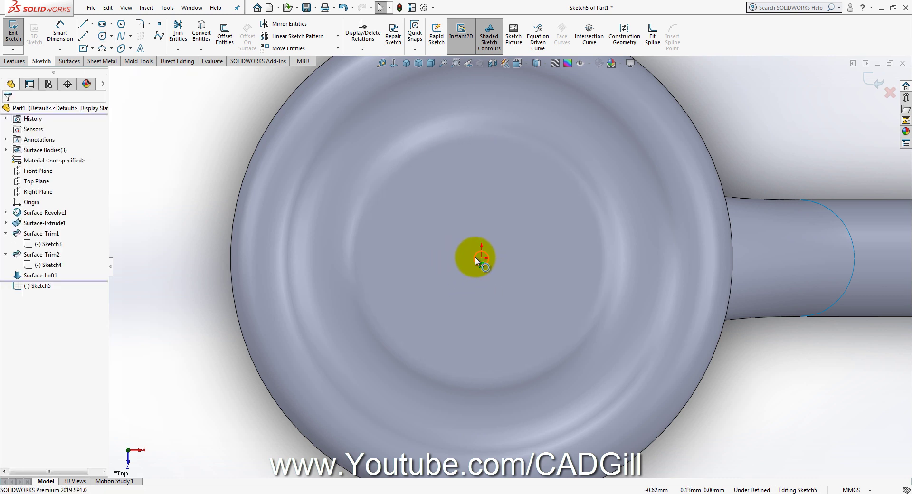
pyautogui.click(475, 258)
pyautogui.click(291, 37)
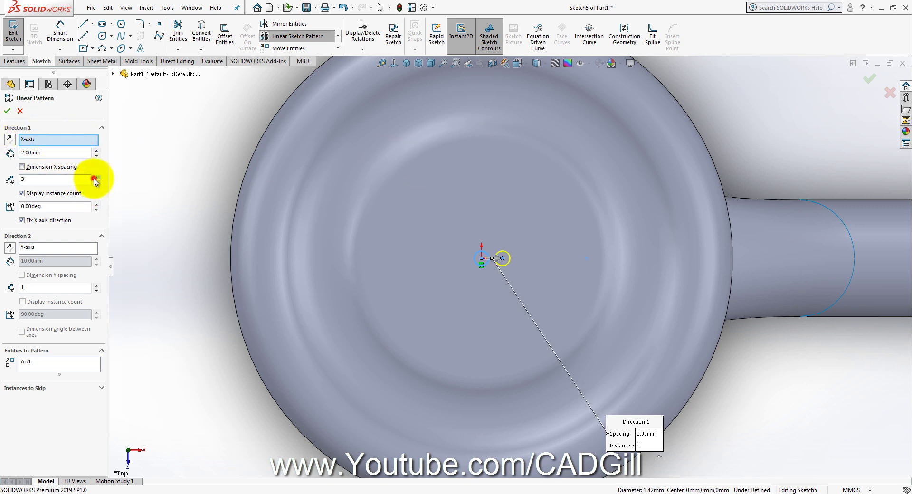
pyautogui.click(7, 111)
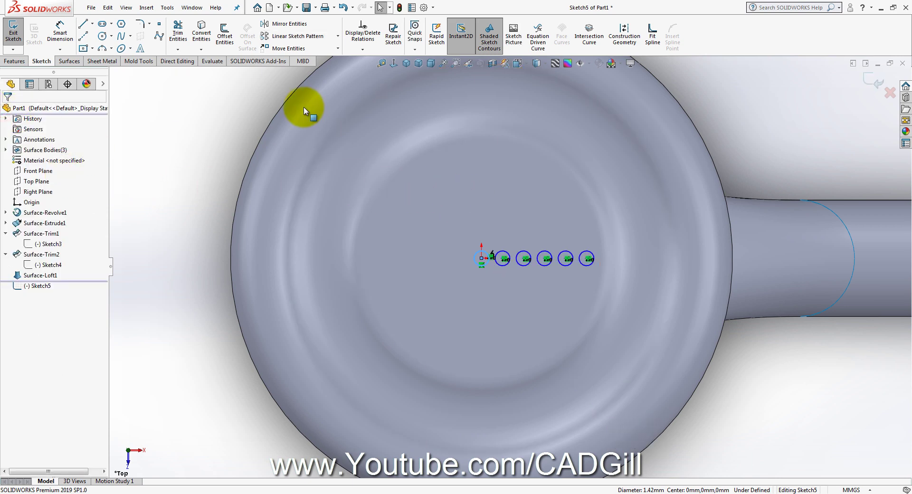
# - Circular-pattern the outermost circle into a ring of 32 around the centre
pyautogui.click(339, 37)
pyautogui.click(333, 56)
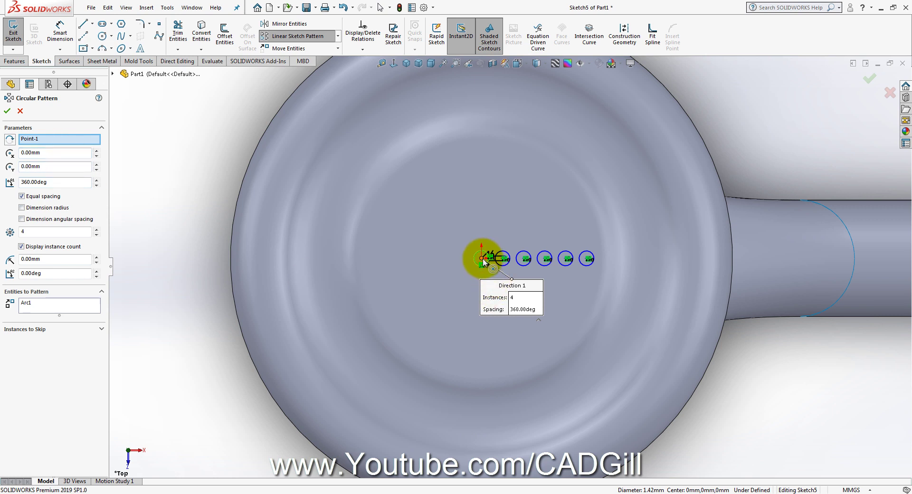
pyautogui.rightClick(37, 308)
pyautogui.click(76, 314)
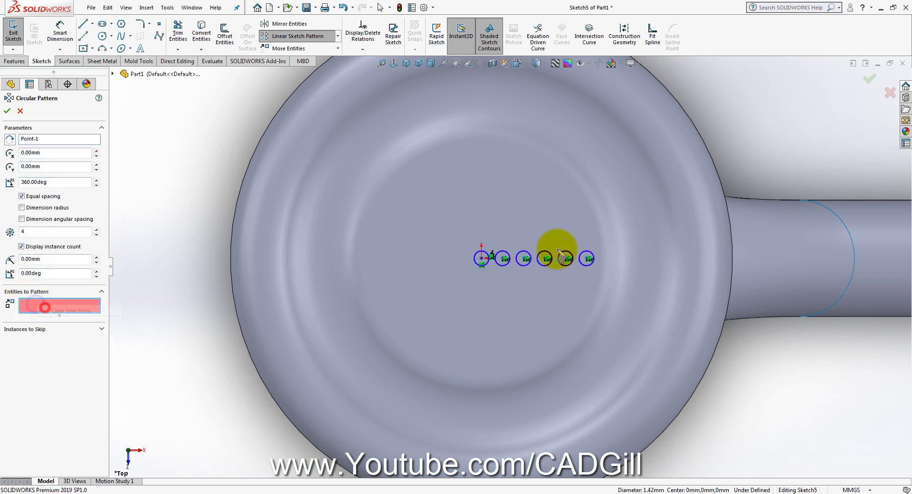
pyautogui.click(591, 254)
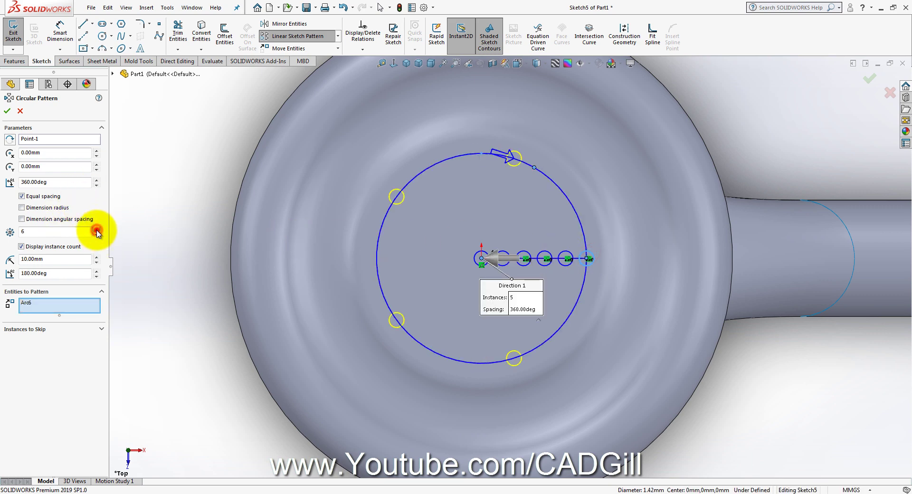
pyautogui.moveTo(97, 230); pyautogui.dragTo(97, 231)
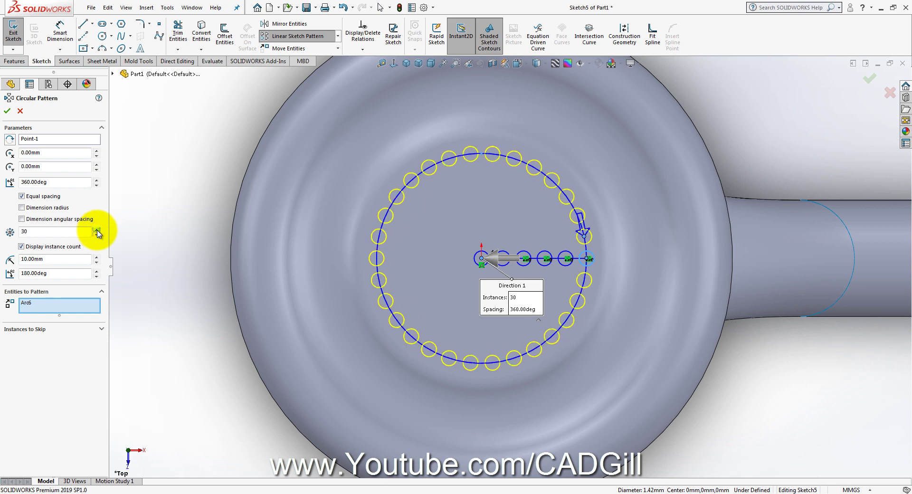
pyautogui.click(97, 230)
pyautogui.click(96, 230)
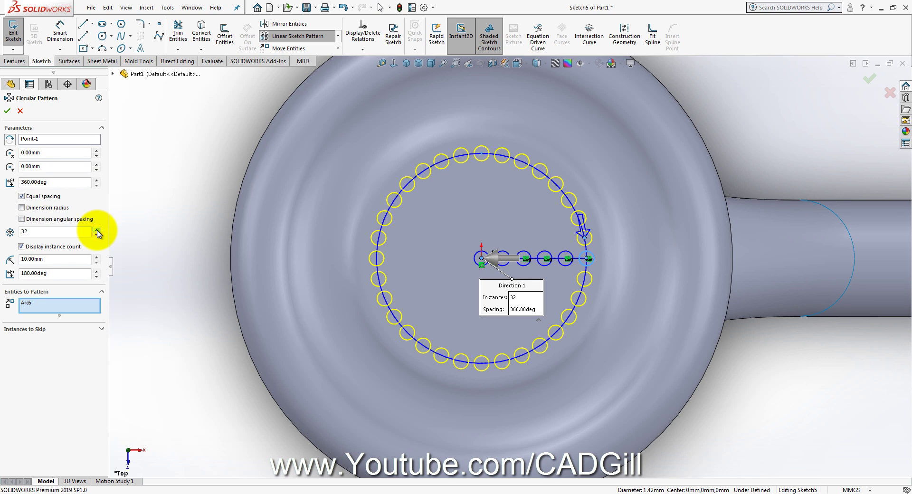
pyautogui.click(7, 112)
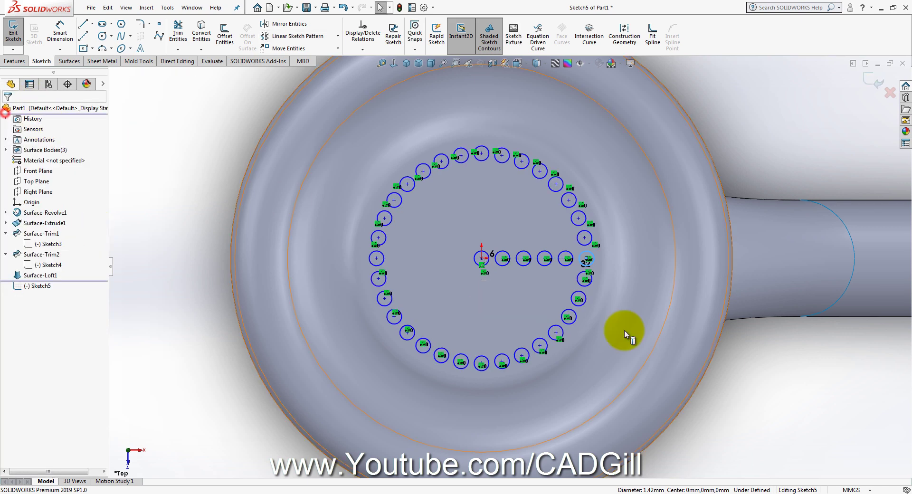
# - Start a circular pattern of the 8 mm circle, setting 26 instances
pyautogui.click(561, 251)
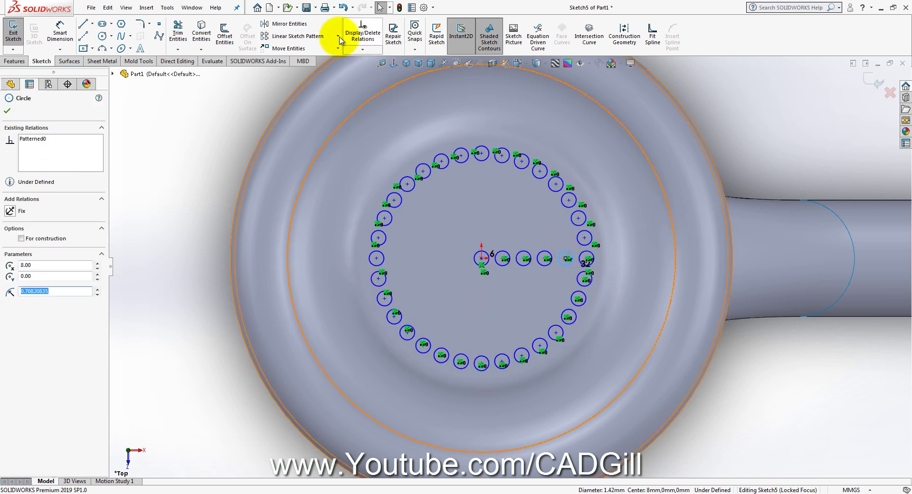
pyautogui.click(339, 36)
pyautogui.click(332, 59)
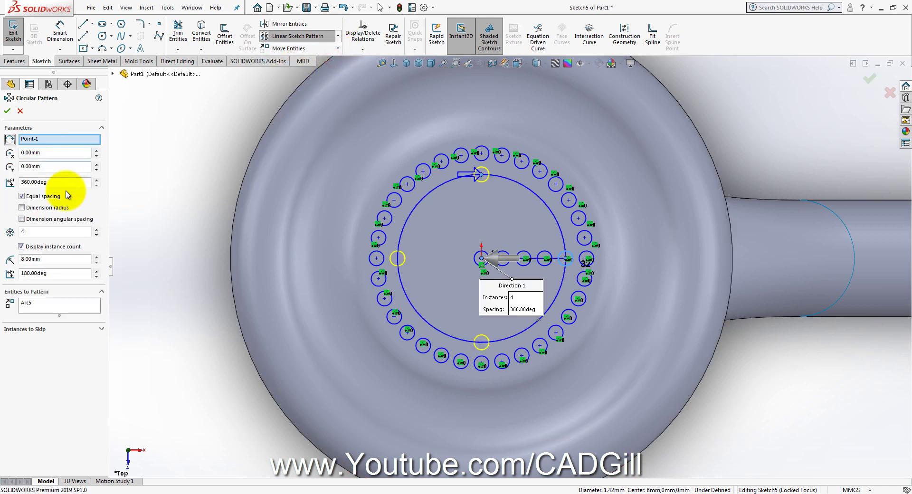
pyautogui.doubleClick(46, 233)
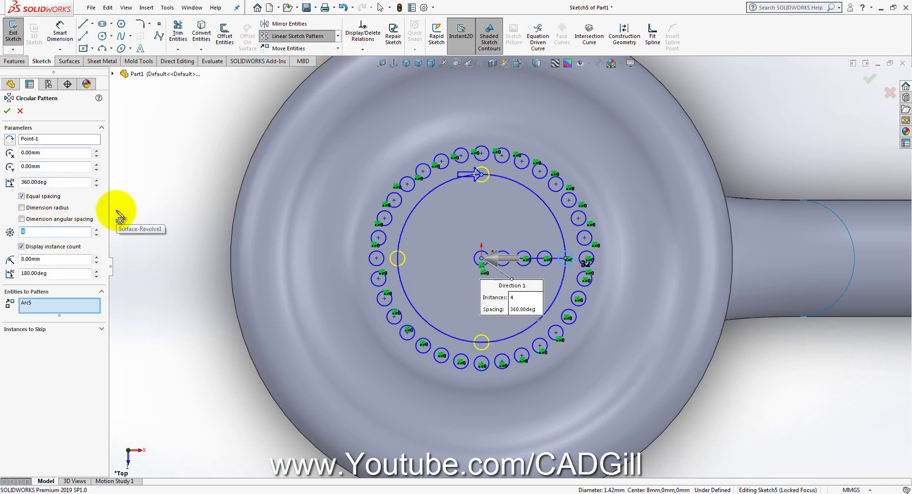
pyautogui.press('Tab')
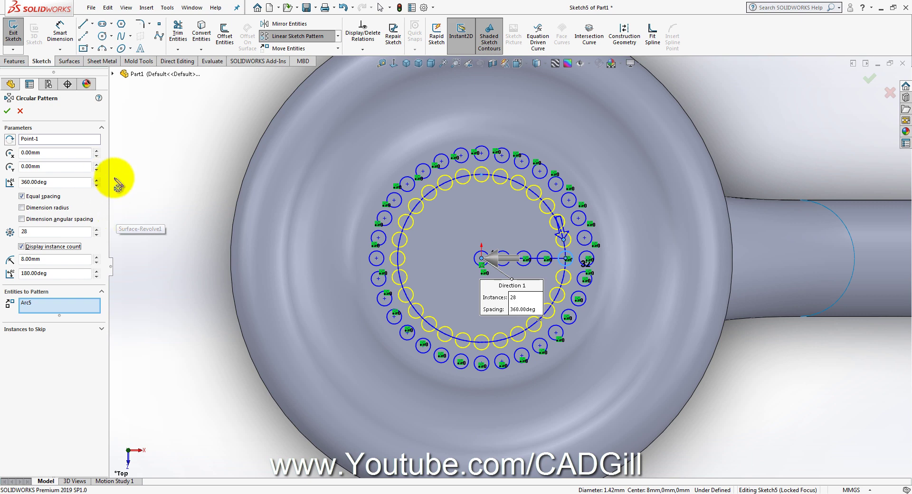
pyautogui.doubleClick(97, 234)
# - Accept the 26-circle ring, then pattern the 6 mm circle into a ring of 20
pyautogui.click(6, 112)
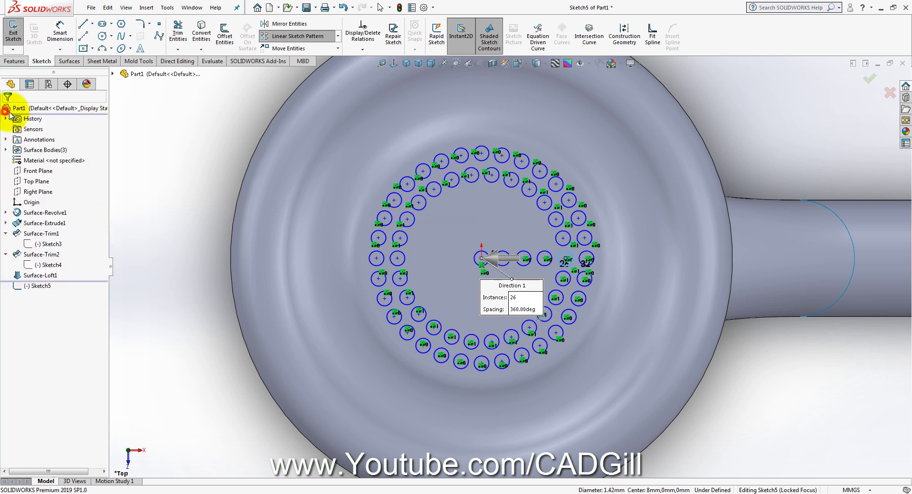
pyautogui.click(540, 255)
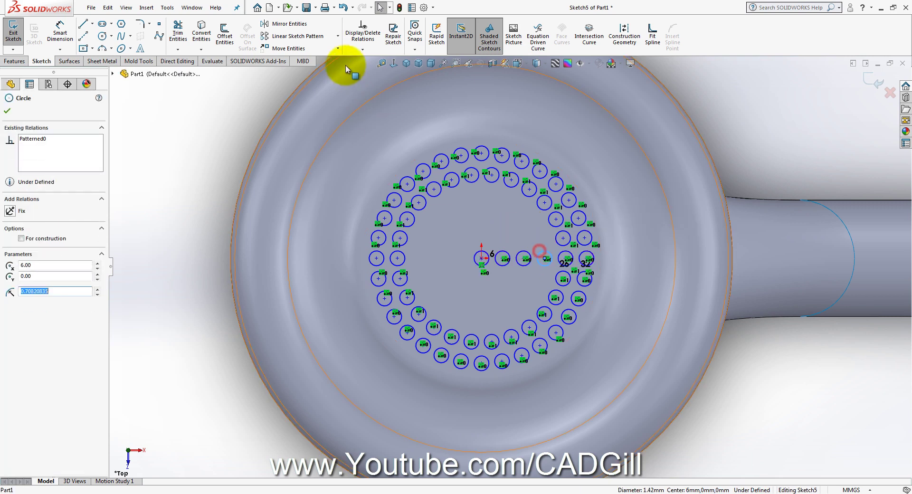
pyautogui.click(336, 61)
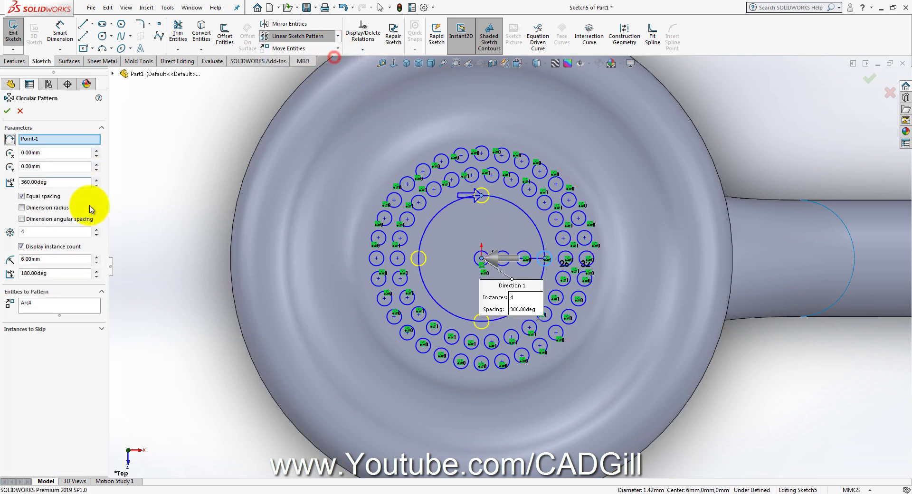
pyautogui.doubleClick(45, 233)
pyautogui.write('23')
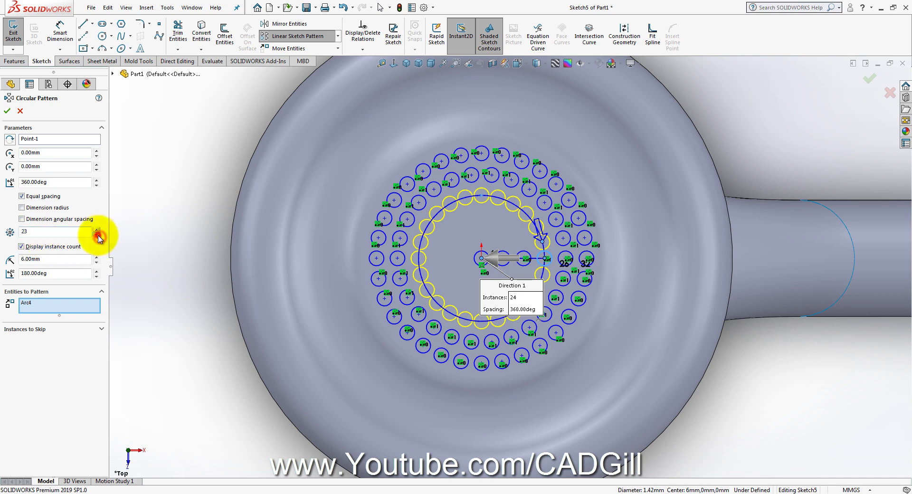
pyautogui.click(98, 235)
pyautogui.click(97, 235)
pyautogui.click(97, 235)
pyautogui.click(7, 111)
# - Pattern the 4 mm and 2 mm circles into rings of 12 and 6
pyautogui.click(521, 256)
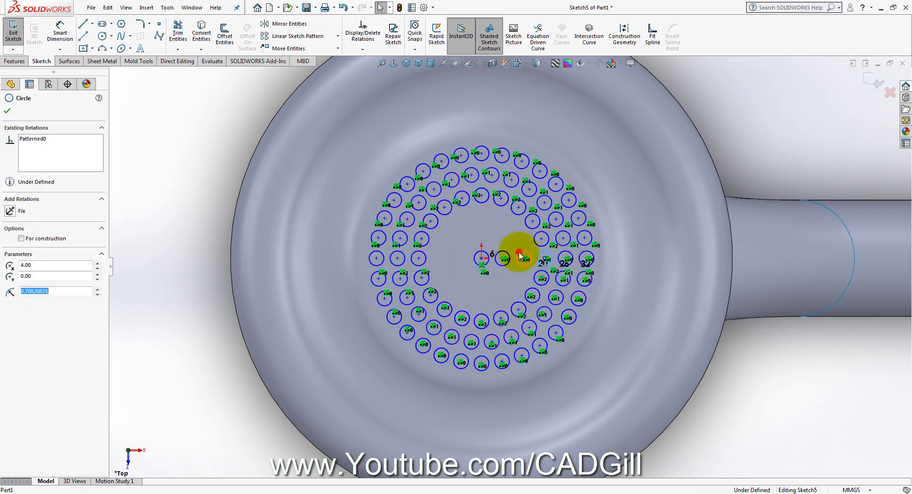
pyautogui.click(340, 37)
pyautogui.click(335, 57)
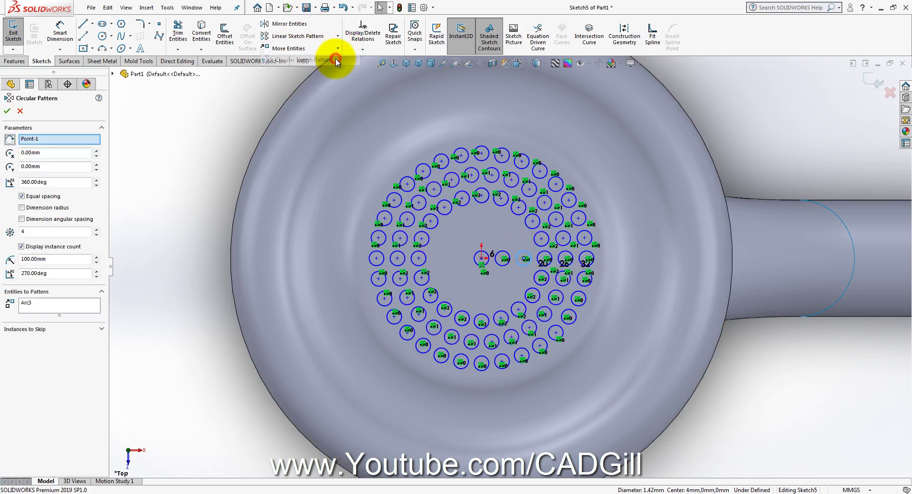
pyautogui.doubleClick(68, 231)
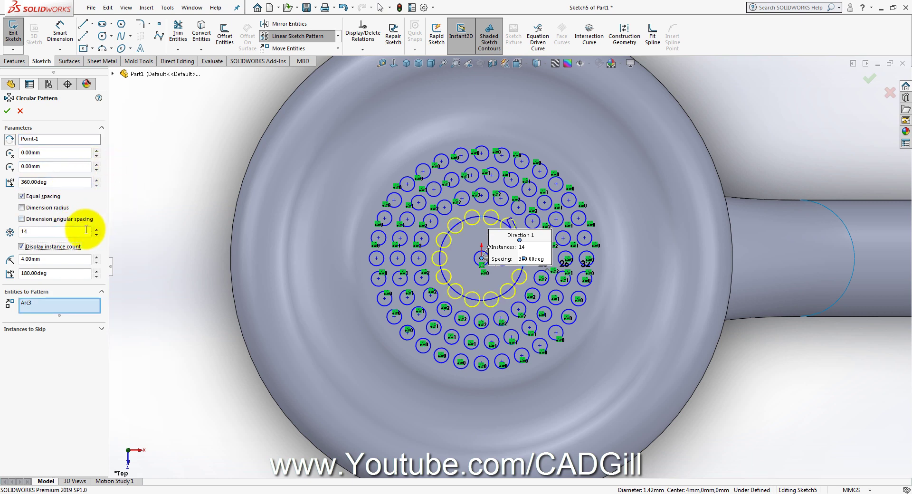
pyautogui.click(7, 111)
pyautogui.scroll(-3, 468, 223)
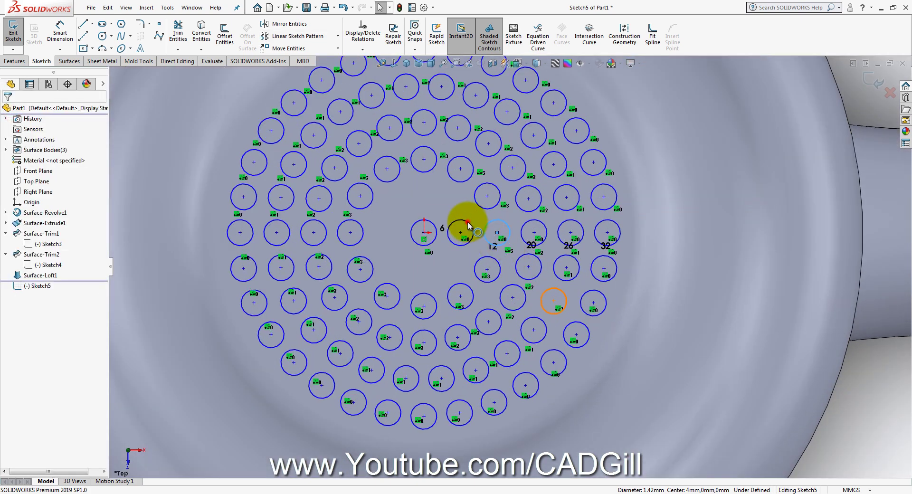
pyautogui.click(463, 225)
pyautogui.click(338, 40)
pyautogui.click(323, 61)
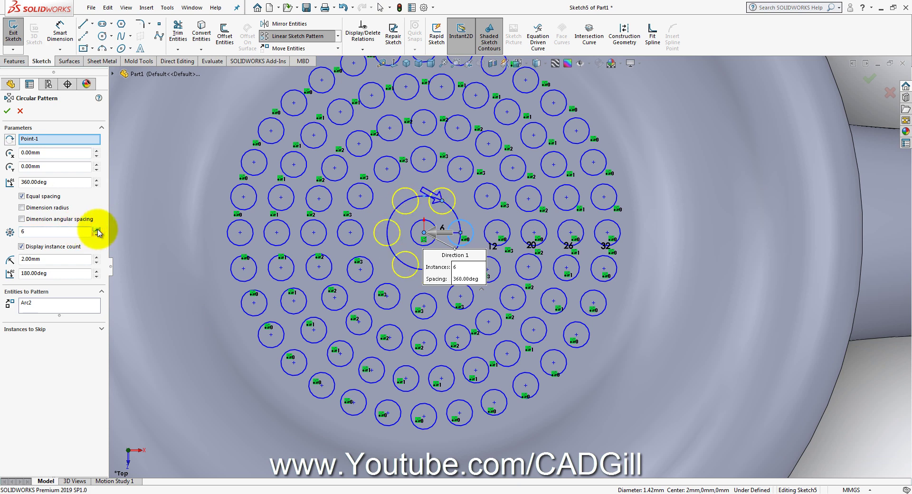
pyautogui.click(7, 111)
pyautogui.scroll(5, 527, 242)
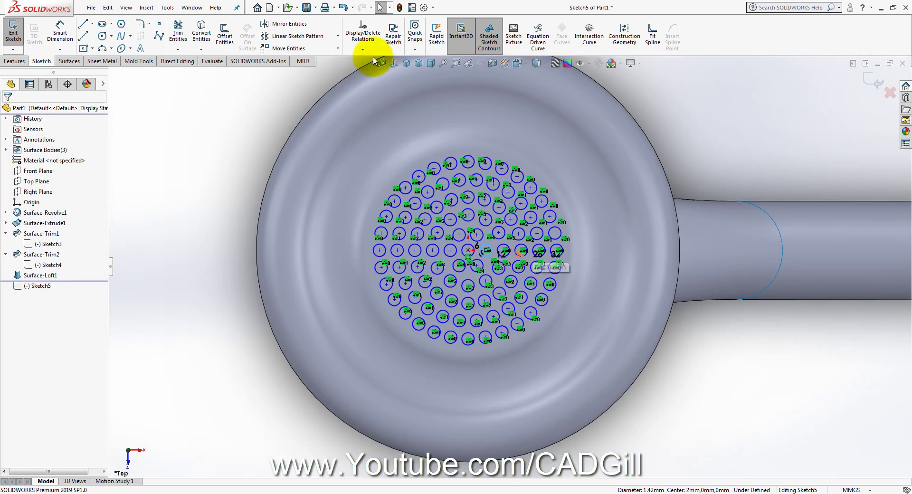
# - Trim the earpiece surface with Sketch5 using Keep selections, cutting the grille holes through
pyautogui.click(69, 60)
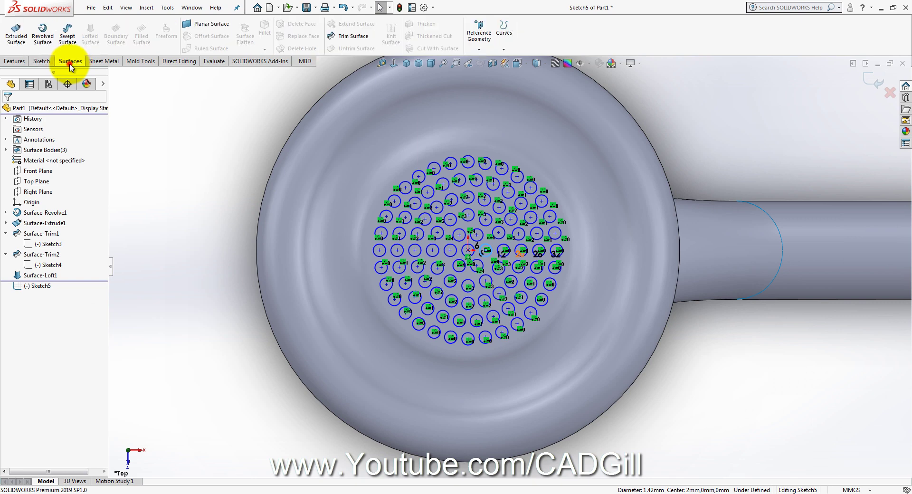
pyautogui.click(368, 38)
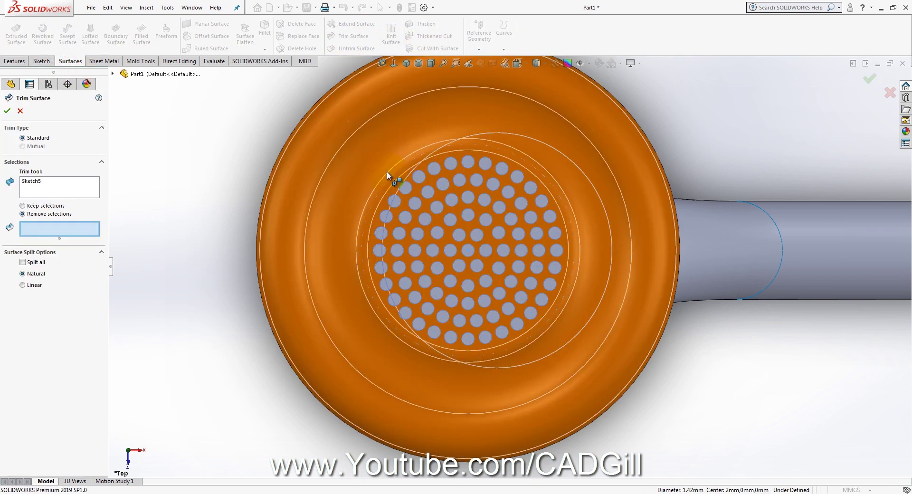
pyautogui.scroll(-2, 354, 132)
pyautogui.click(33, 214)
pyautogui.click(41, 207)
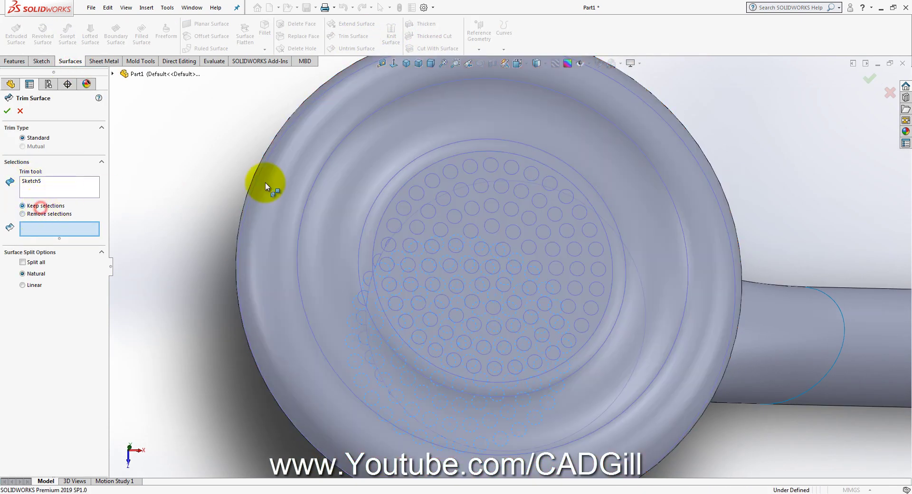
pyautogui.click(323, 190)
pyautogui.moveTo(323, 190); pyautogui.dragTo(449, 170, button='middle')
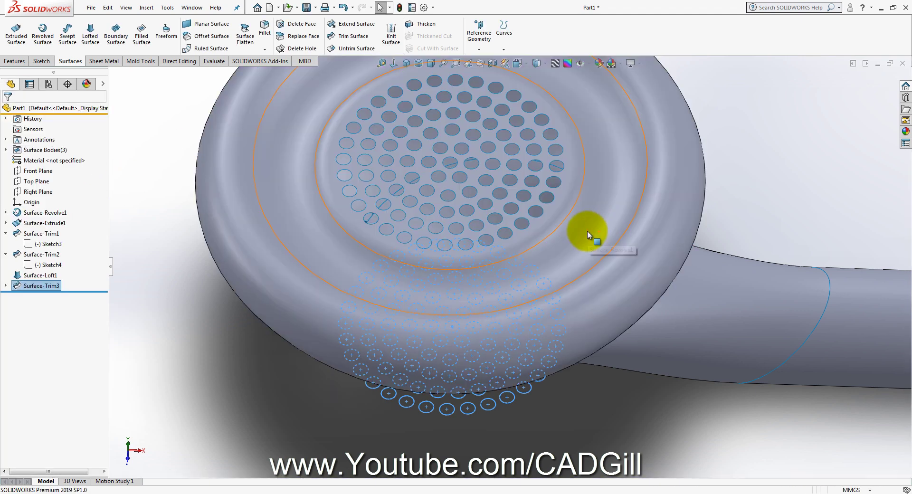
pyautogui.scroll(3, 587, 231)
pyautogui.moveTo(647, 195); pyautogui.dragTo(488, 108, button='middle')
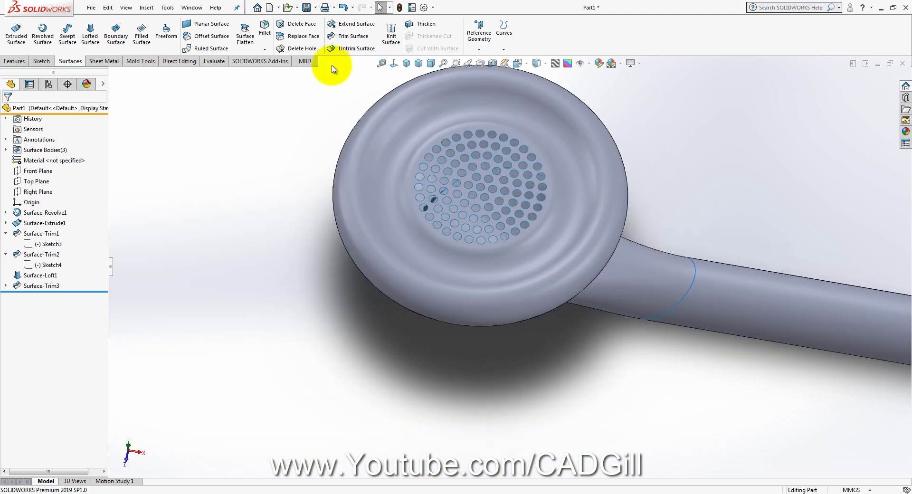
pyautogui.scroll(3, 647, 171)
pyautogui.moveTo(647, 171); pyautogui.dragTo(585, 99, button='middle')
pyautogui.scroll(-2, 585, 99)
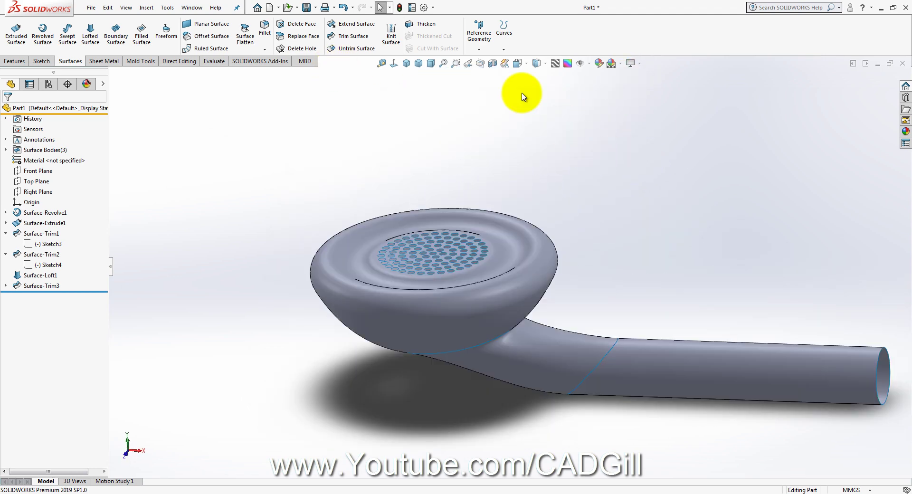
# - Abandon the thicken and knit the earpiece, loft and tube surfaces into Surface-Knit1
pyautogui.click(426, 24)
pyautogui.click(509, 230)
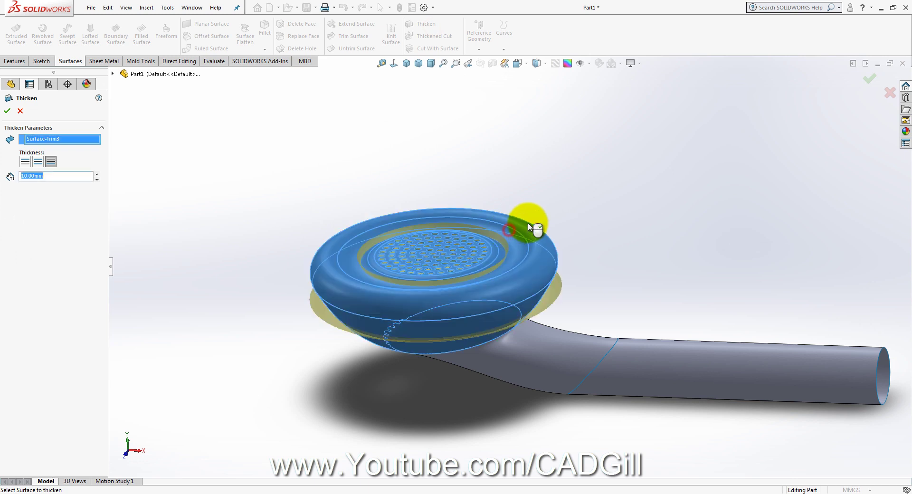
pyautogui.click(20, 112)
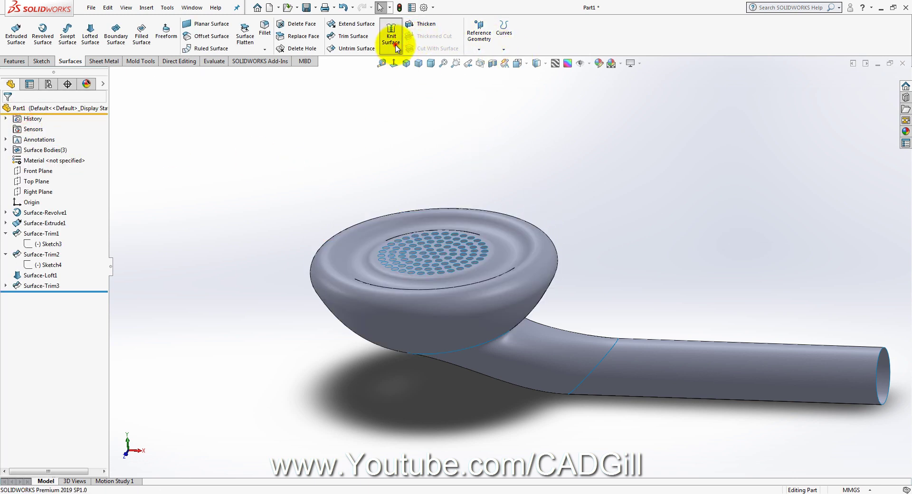
pyautogui.click(391, 30)
pyautogui.click(504, 245)
pyautogui.click(547, 332)
pyautogui.click(687, 359)
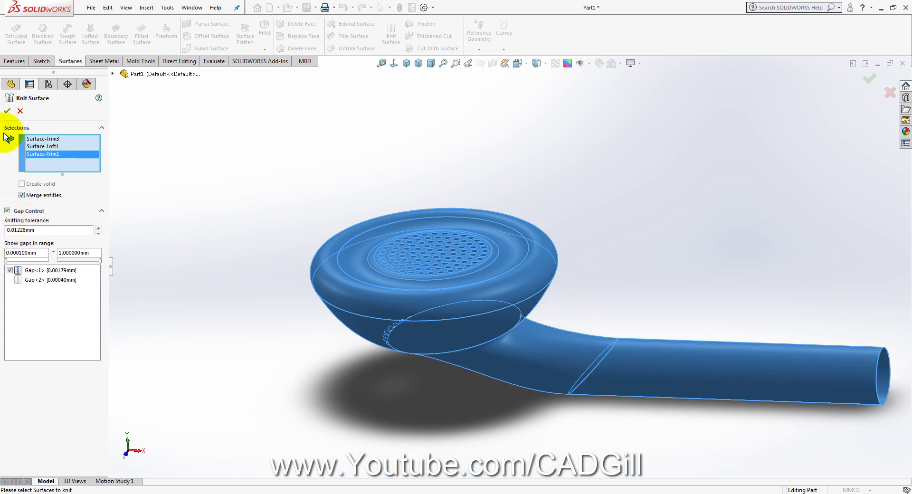
pyautogui.click(8, 111)
# - Roll the feature history back to before Surface-Trim3
pyautogui.moveTo(648, 238); pyautogui.dragTo(442, 302, button='middle')
pyautogui.scroll(5, 411, 318)
pyautogui.click(423, 318)
pyautogui.scroll(-5, 447, 300)
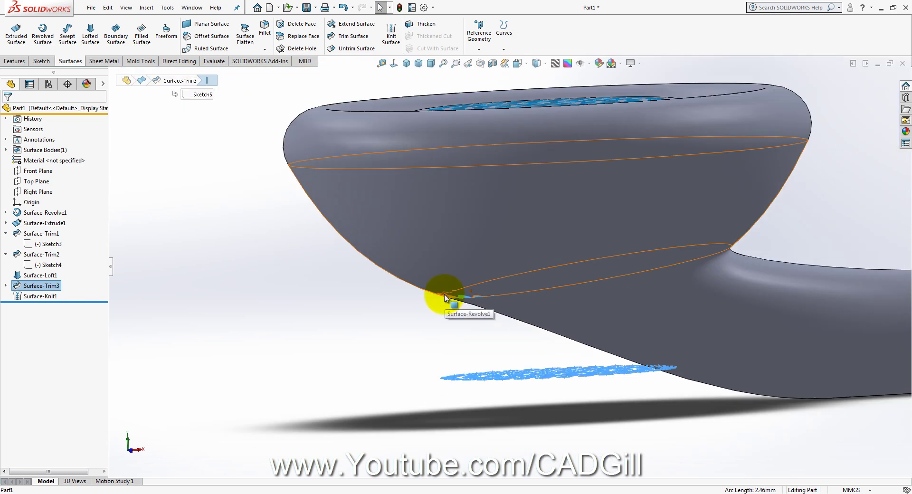
pyautogui.click(38, 286)
pyautogui.click(74, 261)
# - Roll forward, then back before Surface-Trim3 again and select the lower revolved face
pyautogui.moveTo(249, 300); pyautogui.dragTo(342, 349, button='middle')
pyautogui.moveTo(65, 288); pyautogui.dragTo(66, 290)
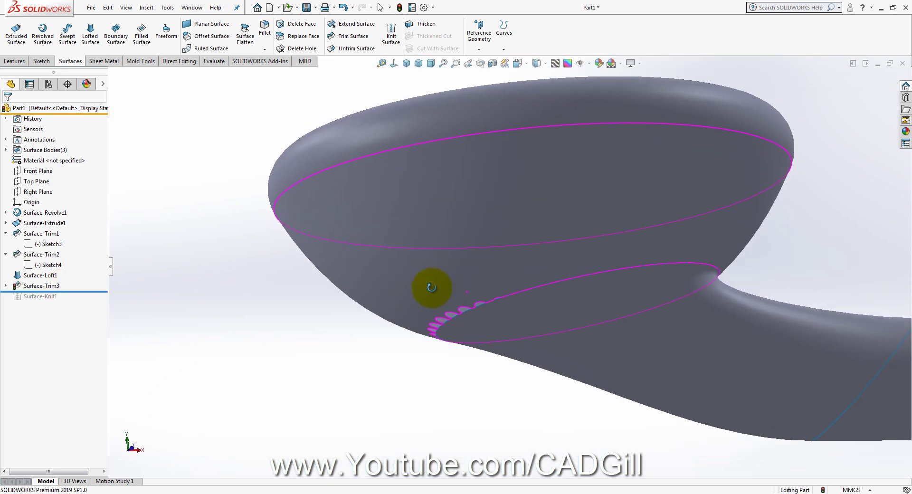
pyautogui.click(448, 276)
pyautogui.click(41, 285)
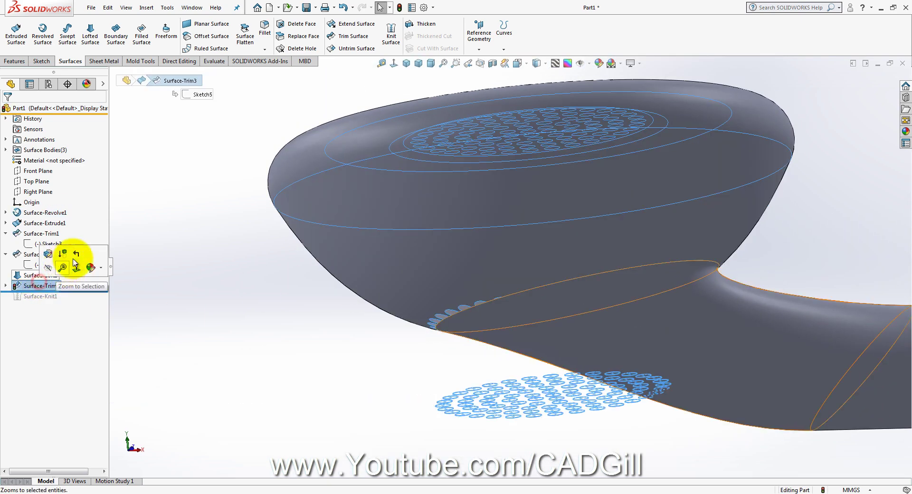
pyautogui.click(74, 260)
pyautogui.click(233, 314)
pyautogui.click(436, 235)
pyautogui.moveTo(436, 235)
pyautogui.mouseDown(button='middle')
pyautogui.moveTo(423, 287)
pyautogui.moveTo(428, 244)
pyautogui.mouseUp(button='middle')
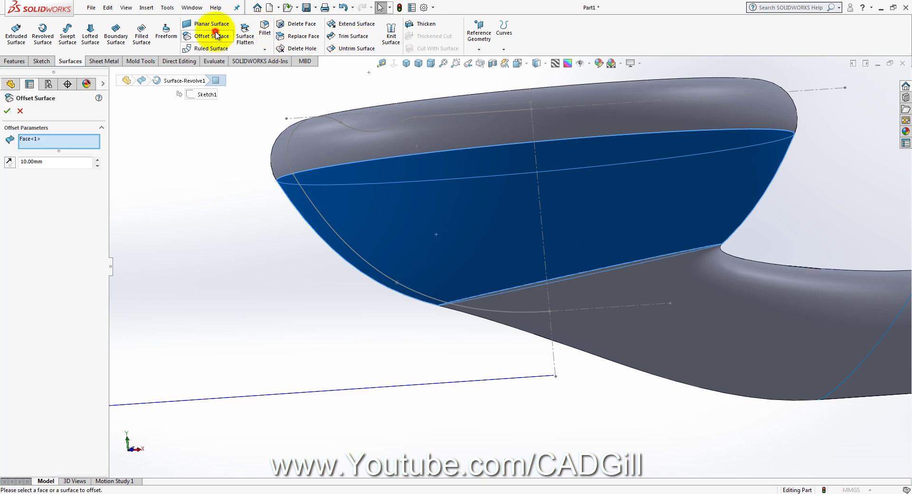
# - Copy the lower revolved face as a 0.00mm Surface-Offset1 and hide it
pyautogui.click(212, 36)
pyautogui.click(97, 166)
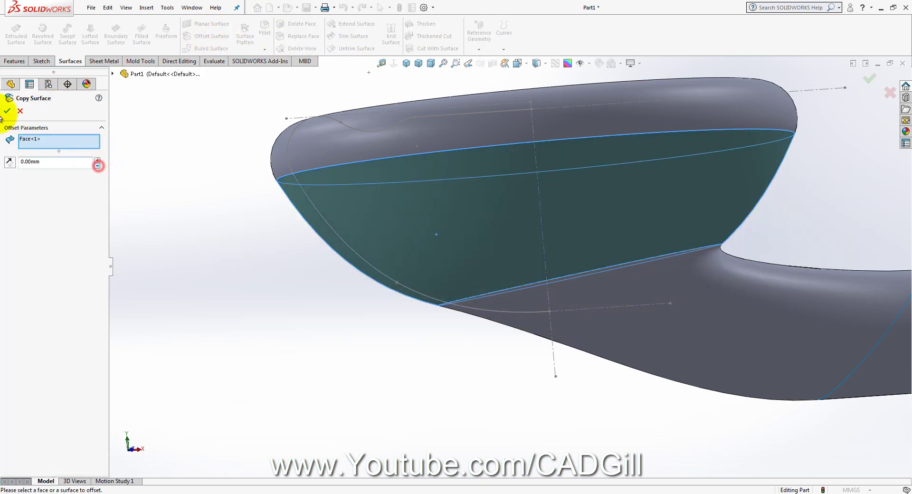
pyautogui.click(8, 112)
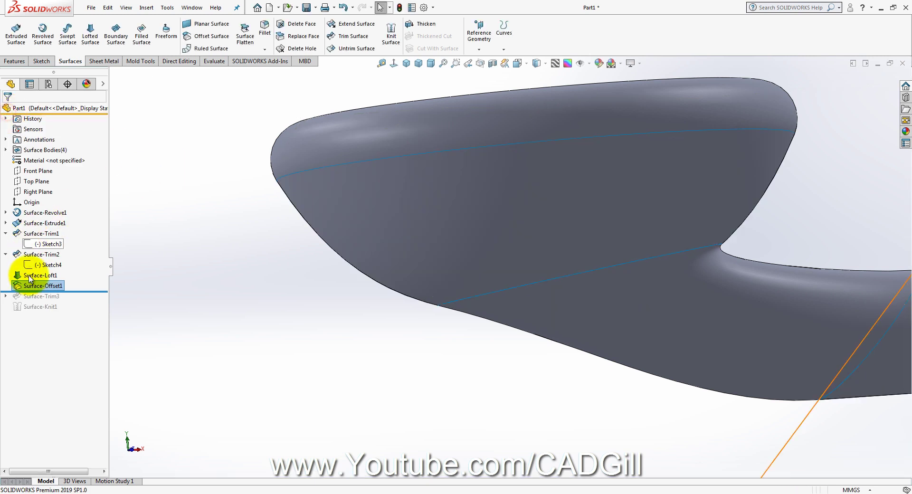
pyautogui.click(60, 286)
pyautogui.click(320, 346)
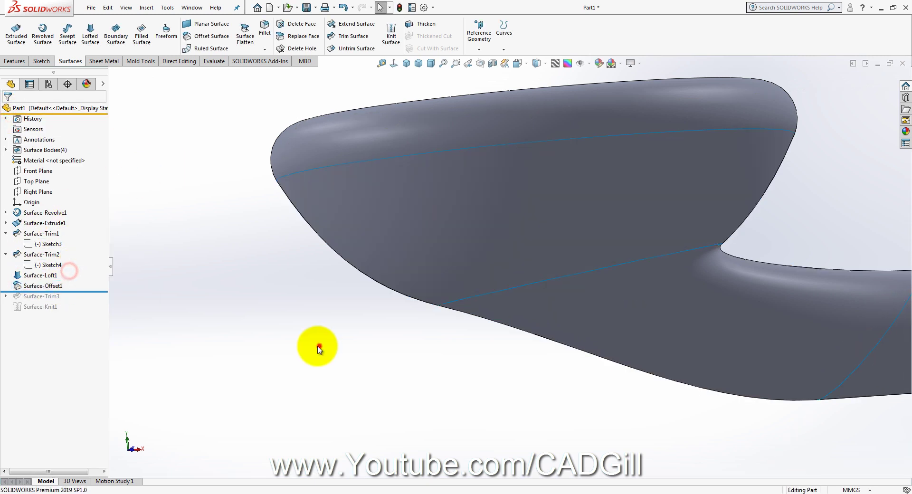
pyautogui.click(43, 286)
pyautogui.click(45, 269)
# - Delete the lower revolved face from the shell and roll history forward past Surface-Trim3
pyautogui.rightClick(421, 240)
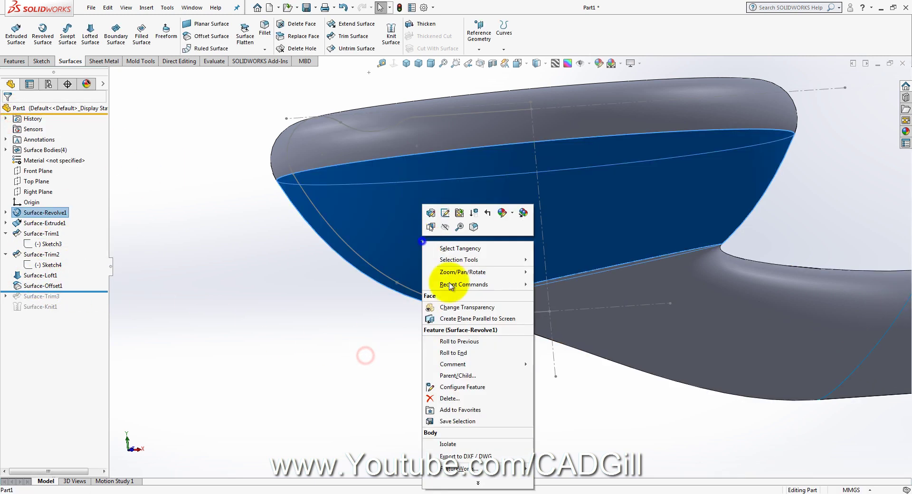
pyautogui.click(453, 483)
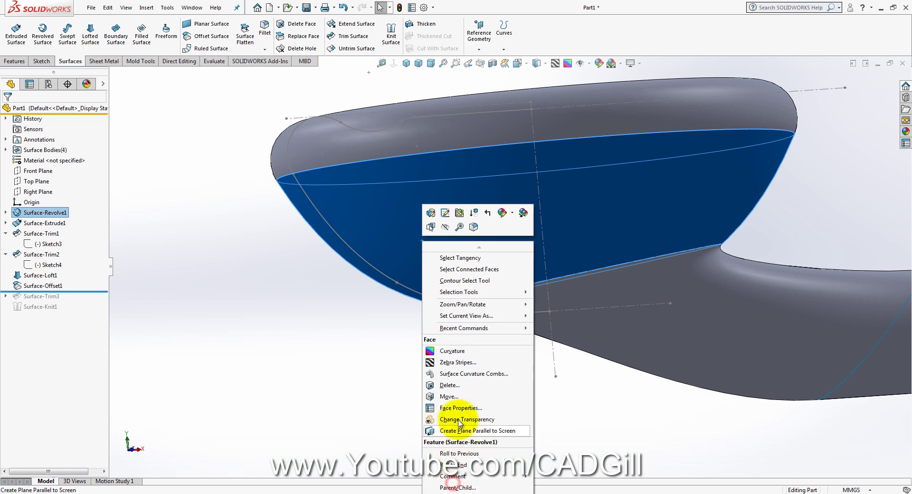
pyautogui.click(460, 385)
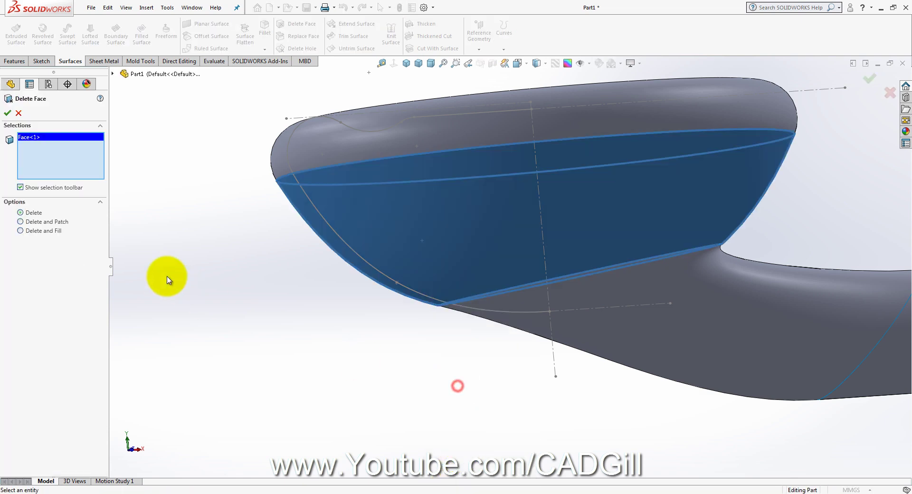
pyautogui.click(7, 113)
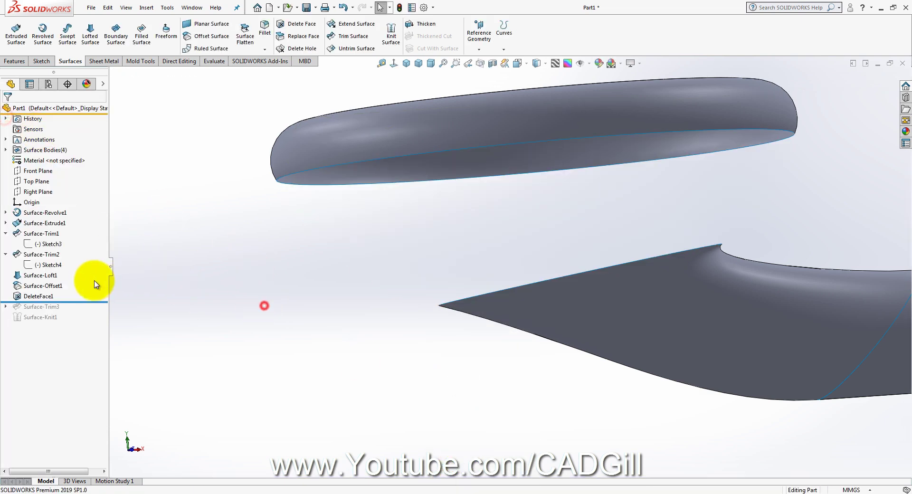
pyautogui.click(44, 286)
pyautogui.moveTo(83, 304); pyautogui.dragTo(79, 322)
pyautogui.click(126, 327)
# - Edit Surface-Knit1 to include the missing neck face
pyautogui.scroll(5, 428, 401)
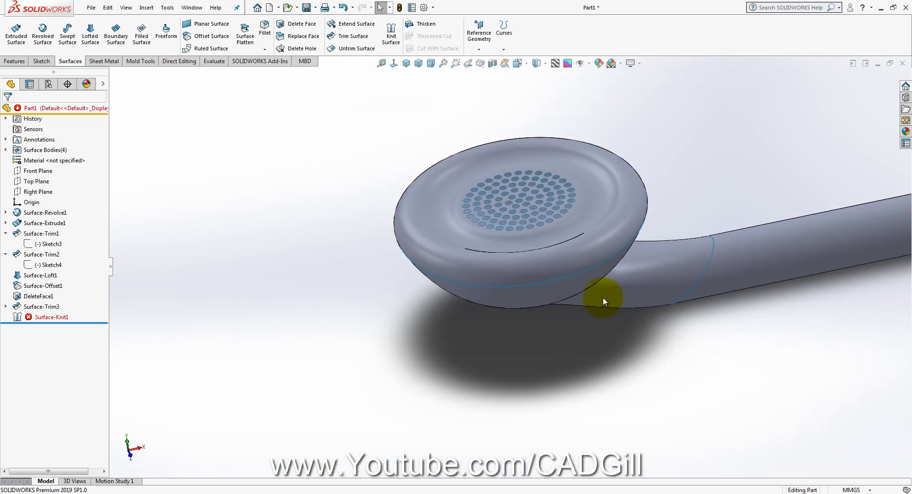
pyautogui.scroll(3, 594, 347)
pyautogui.scroll(-8, 600, 350)
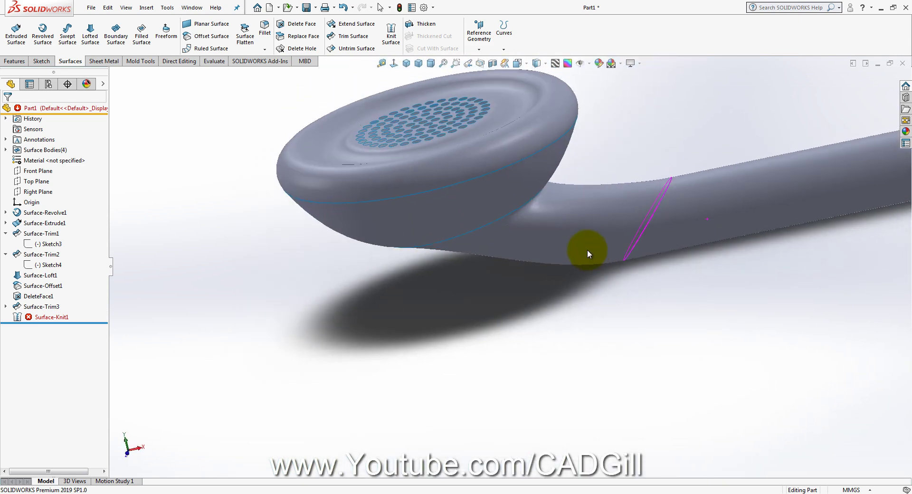
pyautogui.click(52, 316)
pyautogui.click(60, 287)
pyautogui.click(472, 212)
pyautogui.press('Return')
# - Thicken Surface-Knit1 into a solid, changing the thickness from 2 to 1.00mm
pyautogui.scroll(3, 557, 220)
pyautogui.scroll(-3, 603, 147)
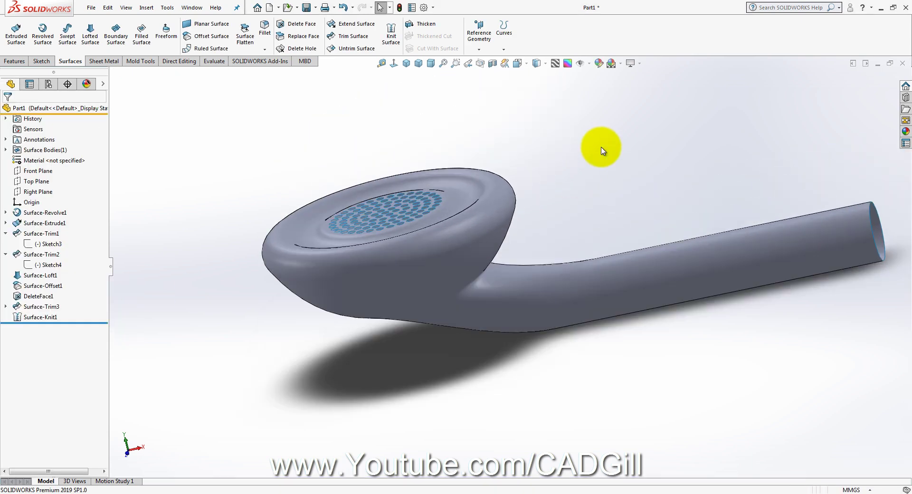
pyautogui.click(417, 24)
pyautogui.click(420, 270)
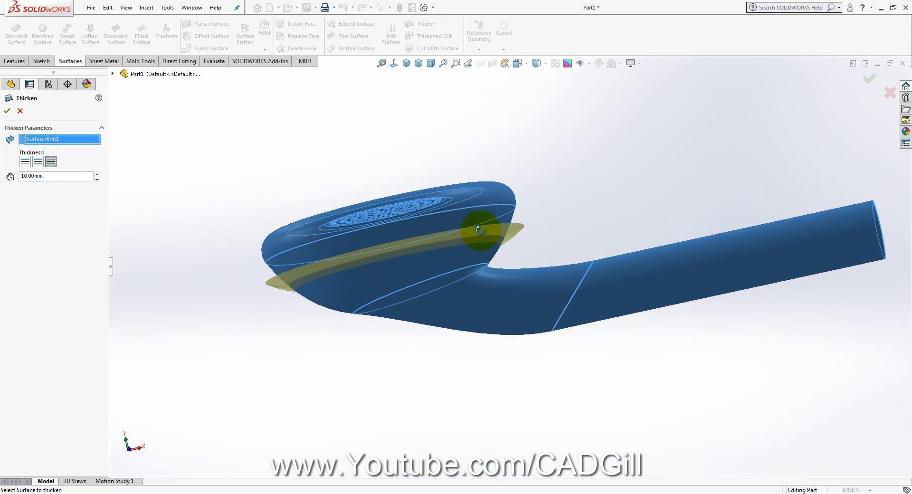
pyautogui.write('2')
pyautogui.press('Return')
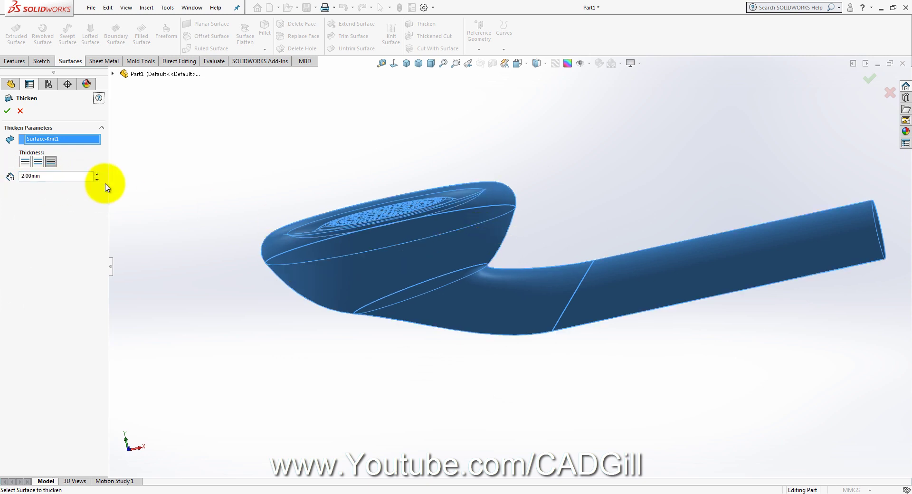
pyautogui.moveTo(311, 230); pyautogui.dragTo(468, 234, button='middle')
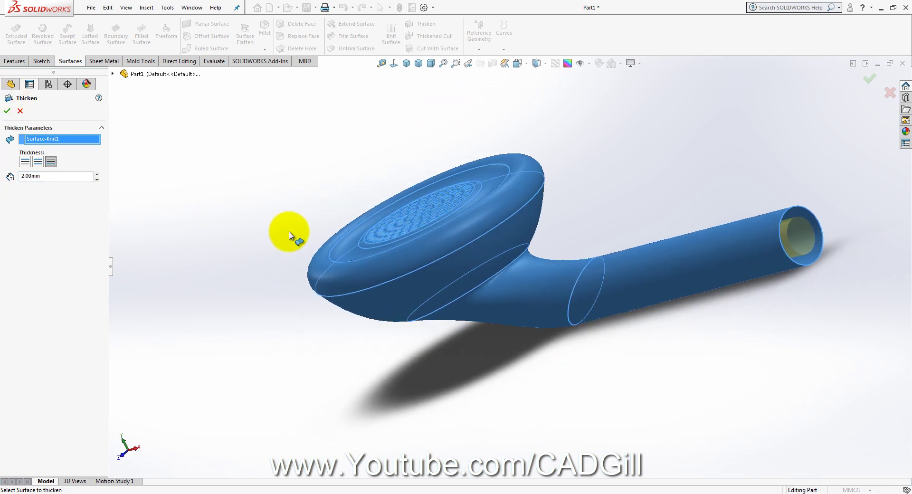
pyautogui.scroll(-5, 804, 238)
pyautogui.write('1')
pyautogui.press('Return')
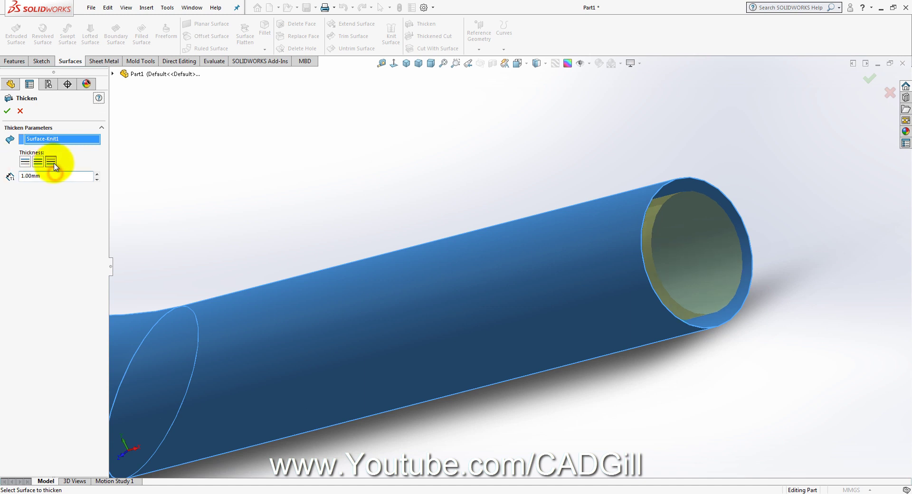
pyautogui.click(864, 83)
# - Orbit around the solid earphone to inspect the loft face from the side
pyautogui.scroll(5, 763, 173)
pyautogui.moveTo(764, 173); pyautogui.dragTo(692, 464, button='middle')
pyautogui.scroll(-4, 404, 233)
pyautogui.click(342, 363)
pyautogui.scroll(3, 506, 280)
pyautogui.moveTo(506, 280); pyautogui.dragTo(634, 344, button='middle')
# - Shrink the tube's profile circle in Sketch2 and rebuild the model
pyautogui.click(633, 344)
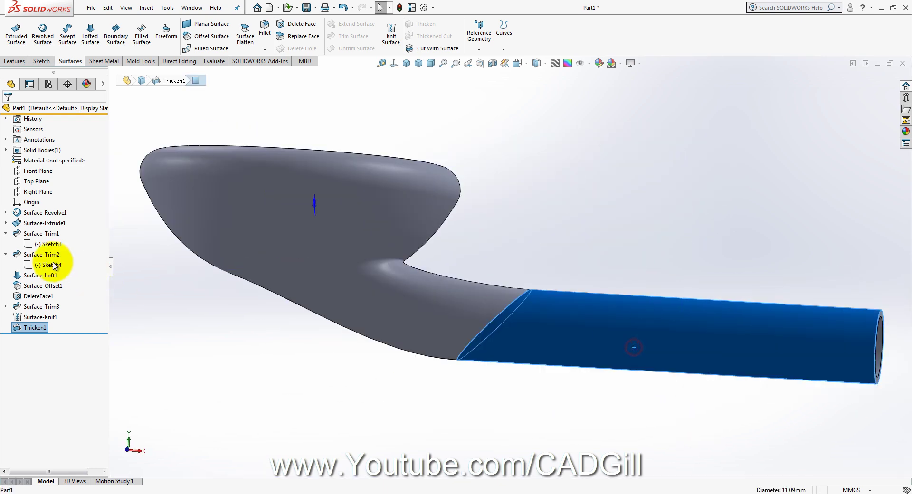
pyautogui.click(49, 232)
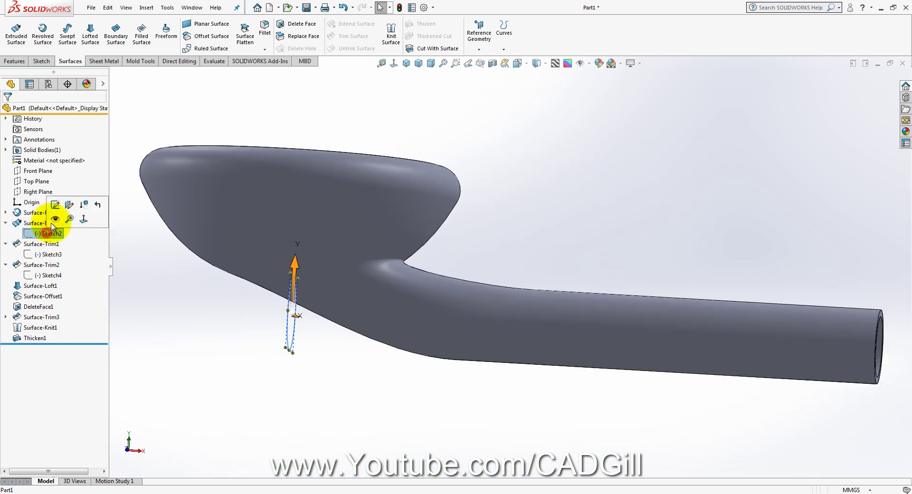
pyautogui.click(56, 206)
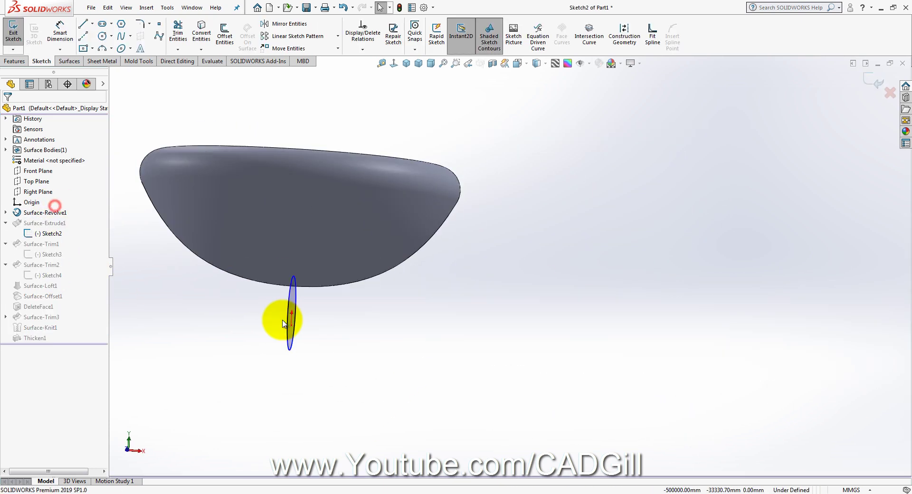
pyautogui.click(280, 287)
pyautogui.moveTo(285, 287); pyautogui.dragTo(288, 291)
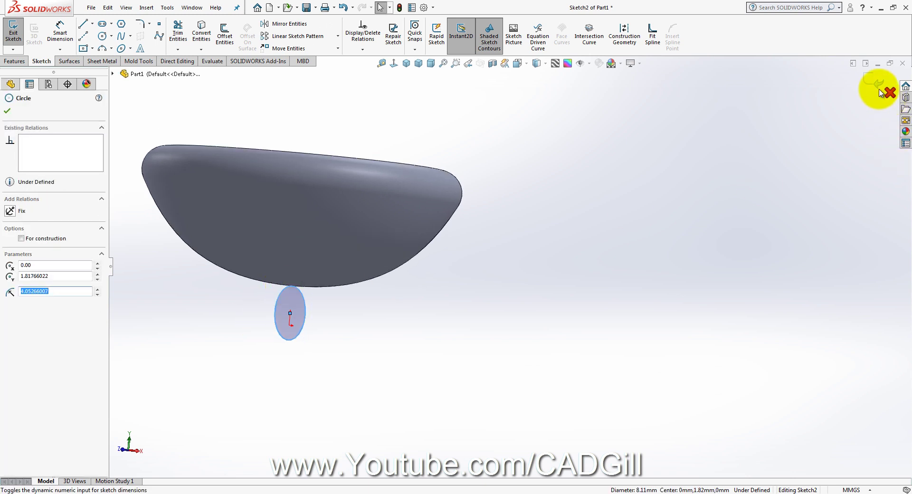
pyautogui.click(876, 84)
# - Shorten Surface-Extrude1's depth by dragging its arrow handle on the stem
pyautogui.moveTo(689, 238); pyautogui.dragTo(618, 281, button='middle')
pyautogui.scroll(-4, 494, 305)
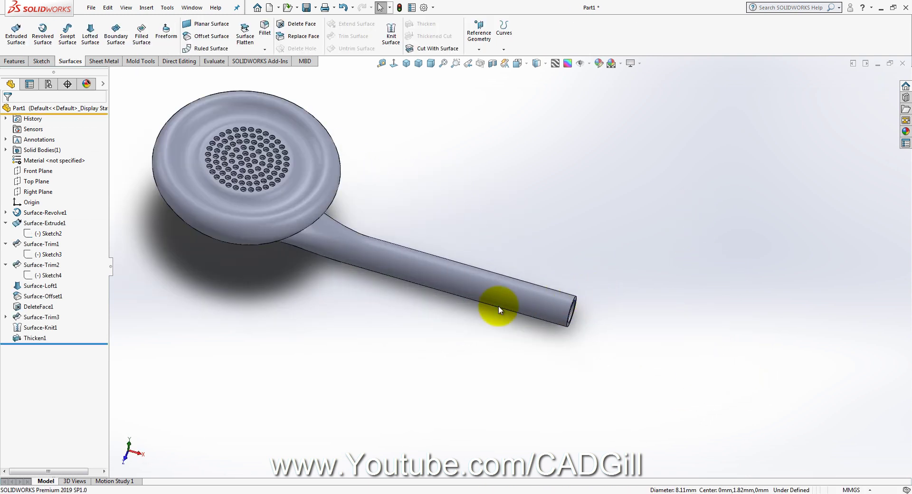
pyautogui.click(494, 304)
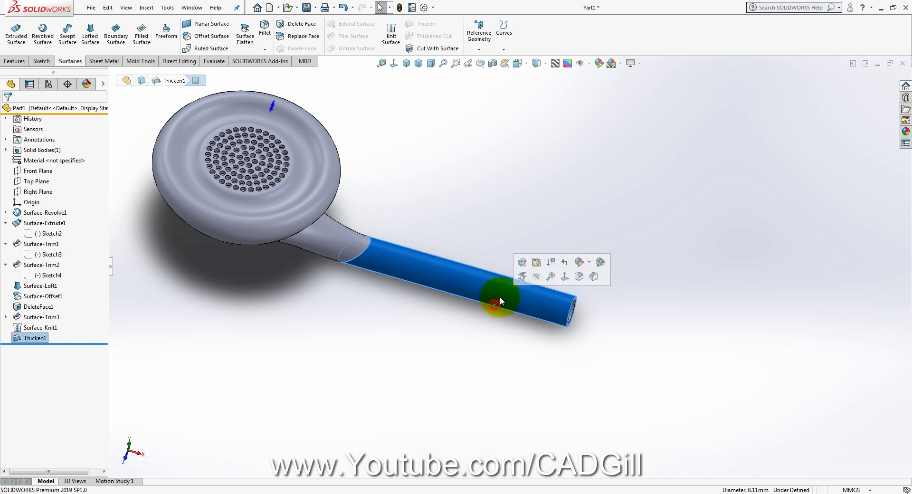
pyautogui.click(47, 223)
pyautogui.click(61, 194)
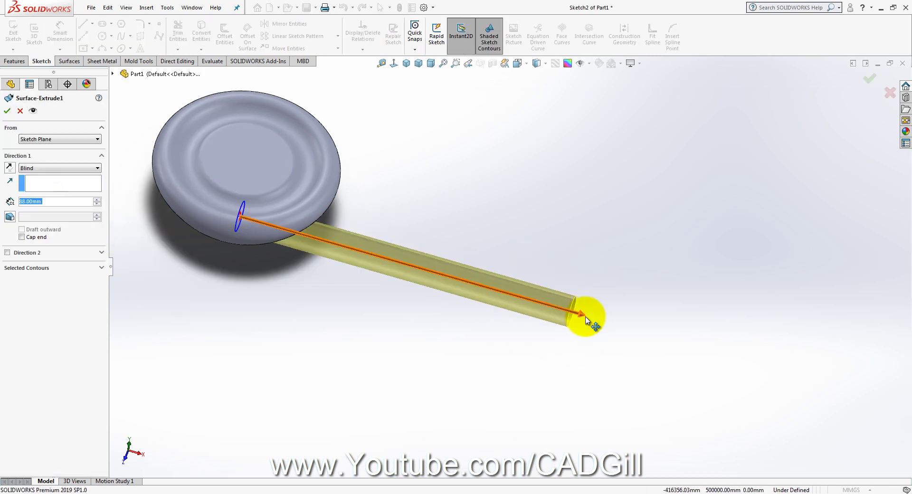
pyautogui.moveTo(589, 319); pyautogui.dragTo(527, 306)
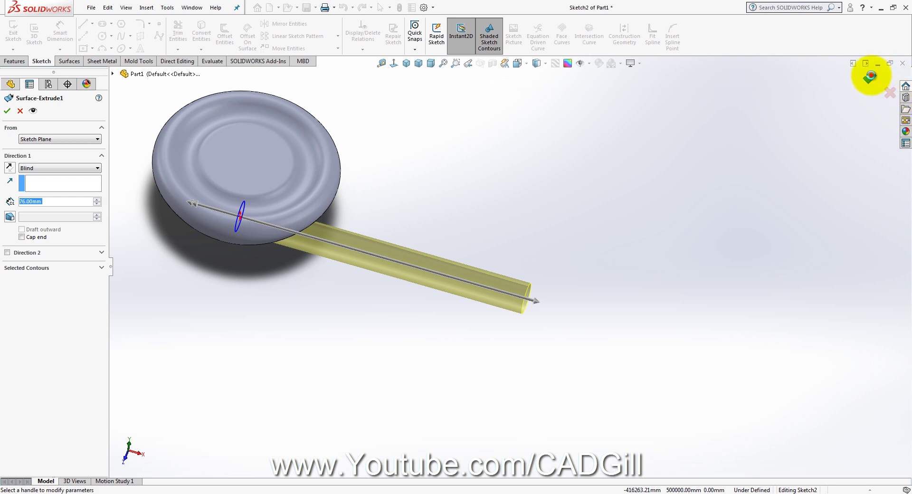
pyautogui.click(870, 76)
# - Orbit around the rebuilt earphone to a higher angled view of the shell
pyautogui.scroll(3, 377, 234)
pyautogui.moveTo(377, 234); pyautogui.dragTo(513, 134, button='middle')
pyautogui.scroll(-5, 513, 136)
pyautogui.scroll(4, 537, 200)
pyautogui.moveTo(537, 200); pyautogui.dragTo(433, 261, button='middle')
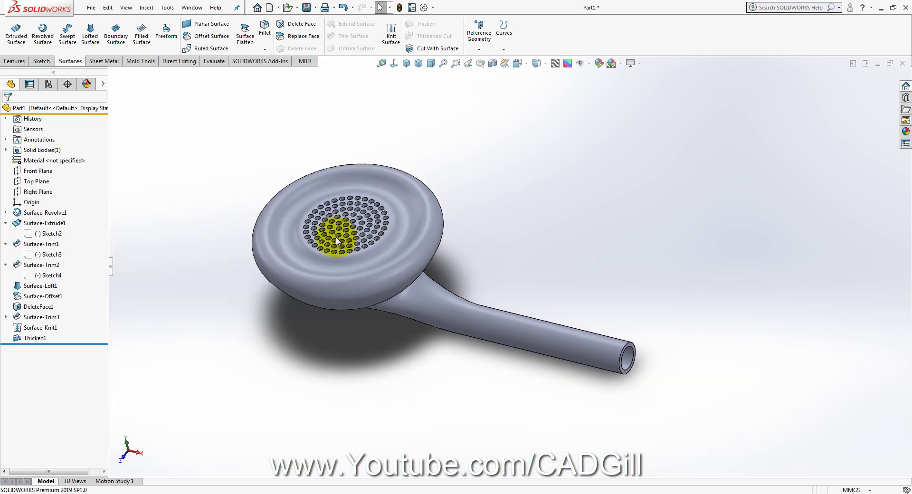
# - Display tangent edges as phantom lines
pyautogui.scroll(-2, 336, 238)
pyautogui.click(126, 7)
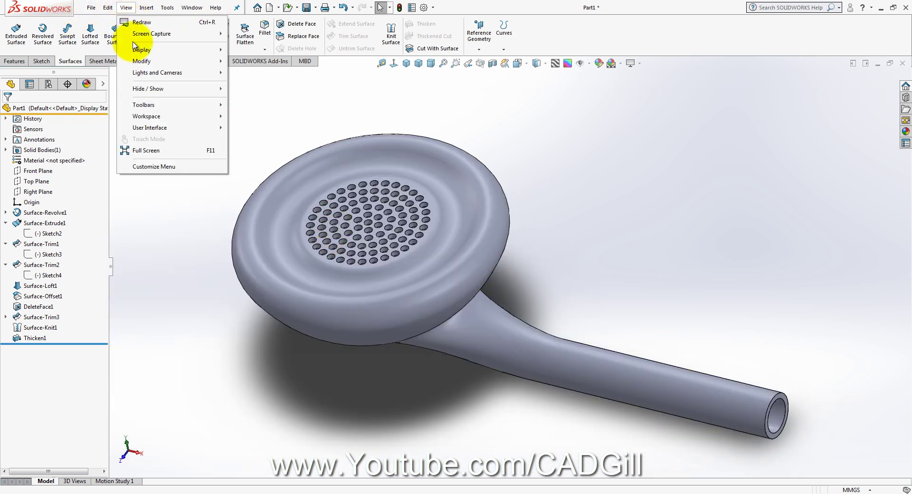
pyautogui.moveTo(138, 50)
pyautogui.click(293, 304)
pyautogui.scroll(2, 621, 266)
# - Cut the shell open with a section view and fit it on screen
pyautogui.moveTo(621, 266); pyautogui.dragTo(633, 200, button='middle')
pyautogui.scroll(-2, 399, 268)
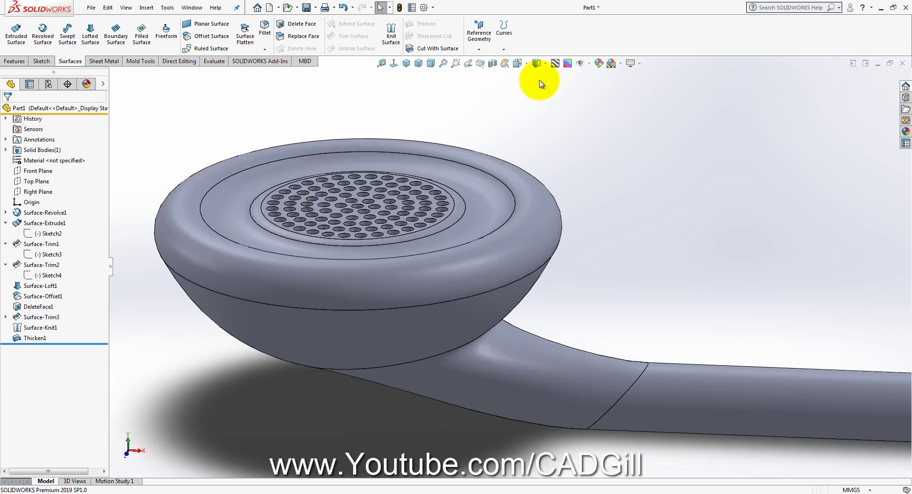
pyautogui.click(492, 63)
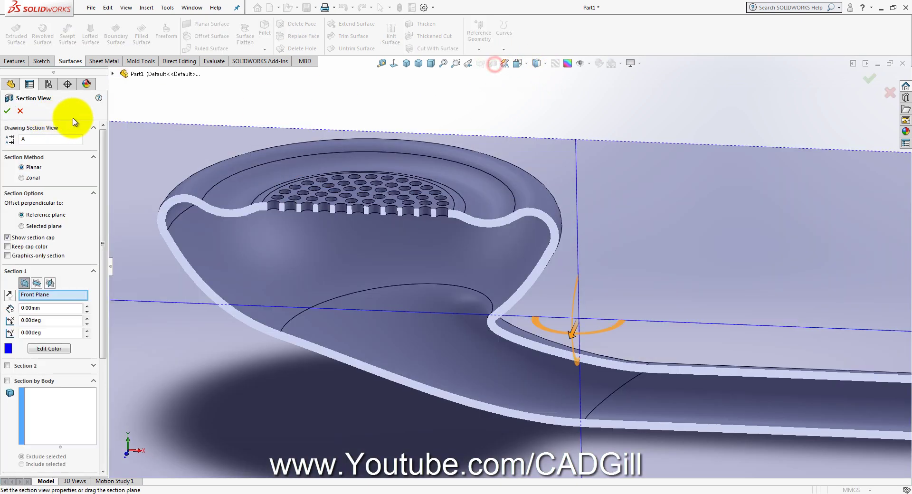
pyautogui.click(21, 112)
pyautogui.middleClick(565, 123)
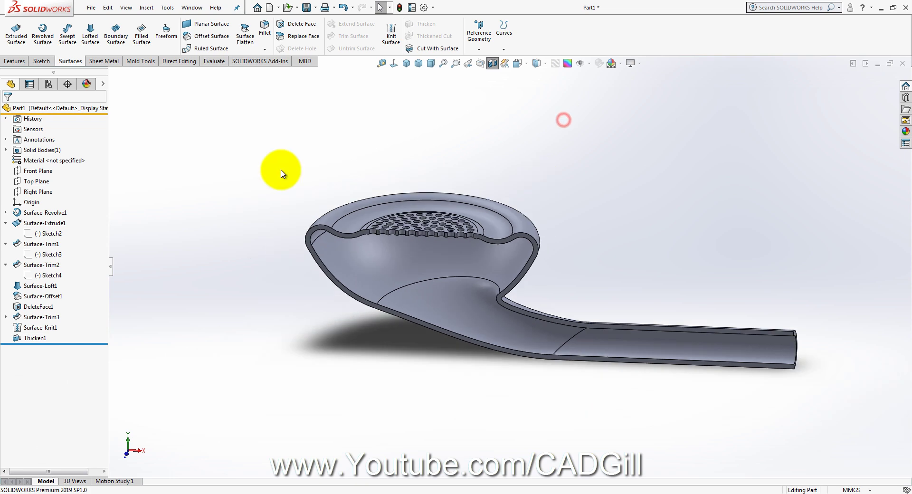
# - Start a new sketch on the Front Plane, viewed Normal To
pyautogui.click(38, 171)
pyautogui.click(47, 155)
pyautogui.scroll(3, 410, 245)
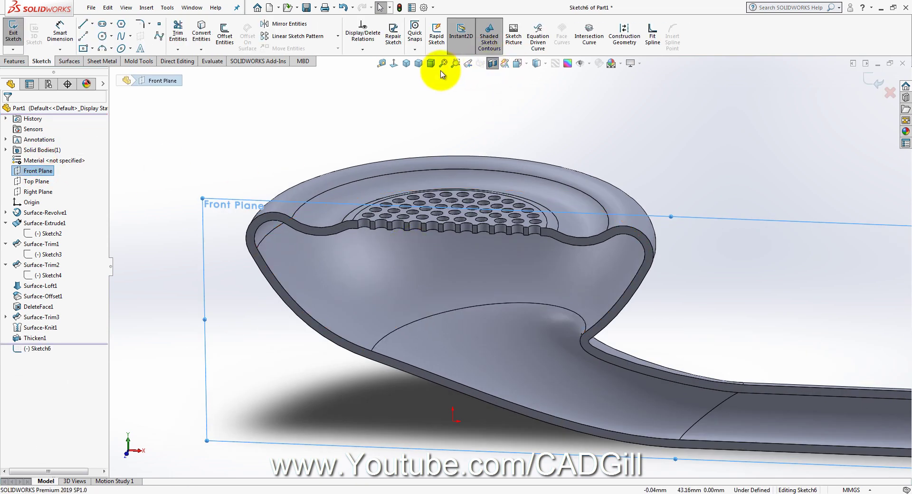
pyautogui.click(393, 64)
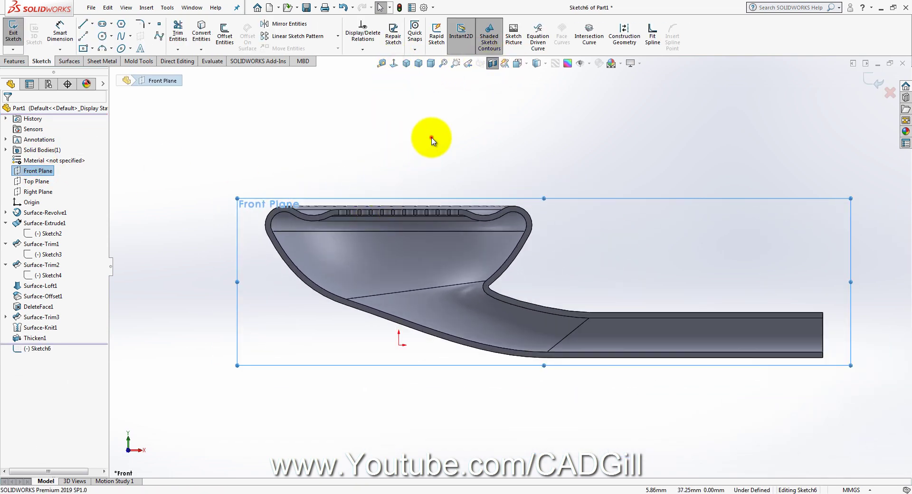
pyautogui.click(431, 138)
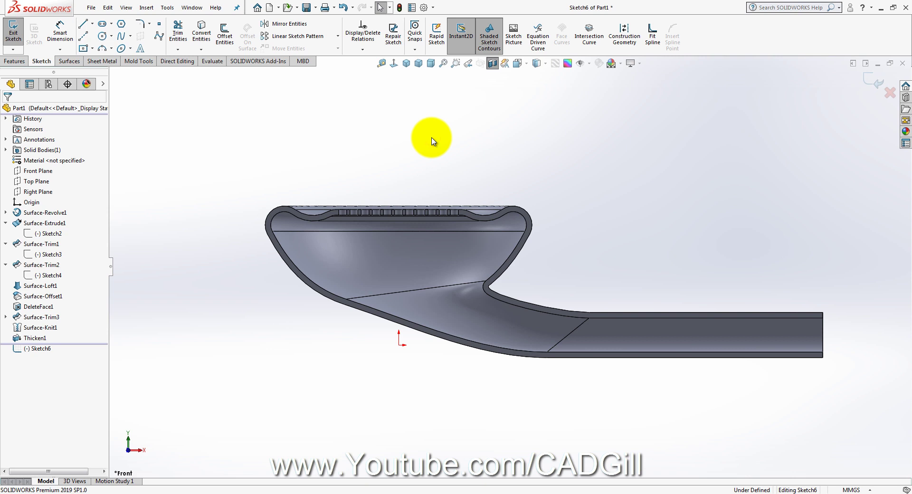
# - Create intersection curves from the inner and outer shell faces
pyautogui.click(592, 42)
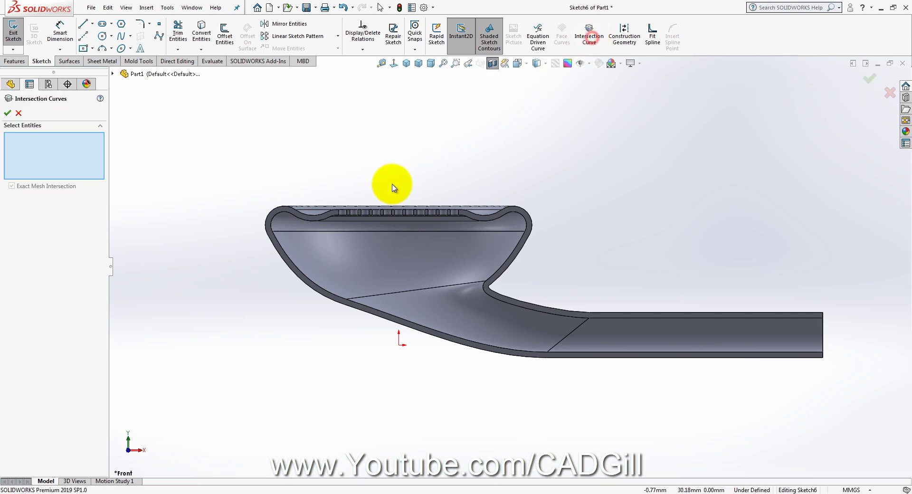
pyautogui.moveTo(387, 187); pyautogui.dragTo(263, 202, button='middle')
pyautogui.scroll(-5, 291, 210)
pyautogui.click(293, 207)
pyautogui.click(271, 195)
pyautogui.moveTo(332, 230); pyautogui.dragTo(326, 187, button='middle')
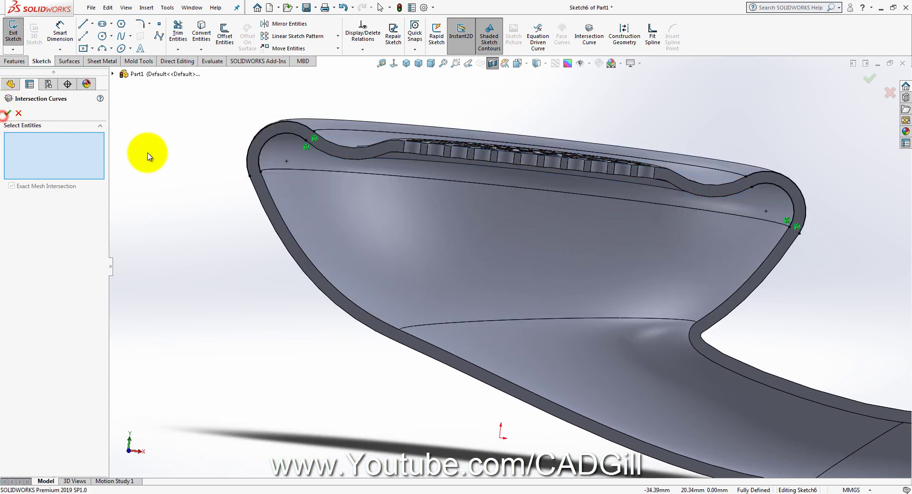
pyautogui.click(5, 114)
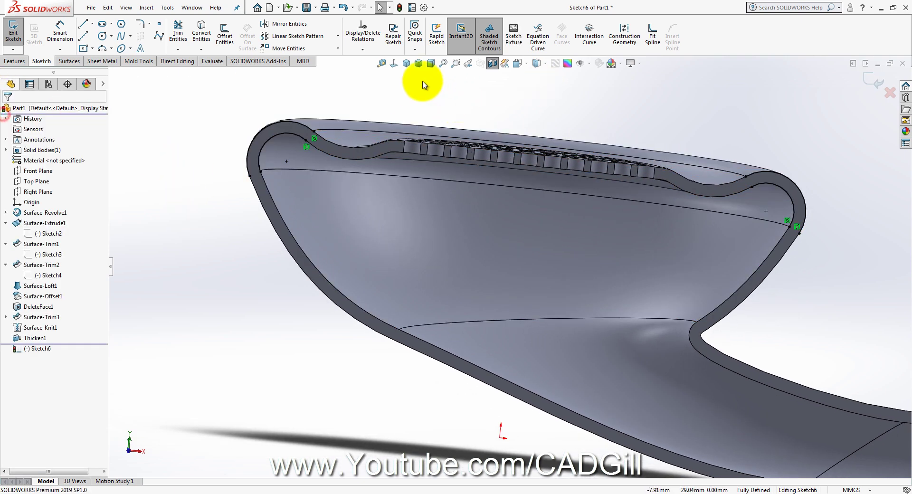
# - Inspect the rim's intersection arcs and return to the Normal To front view
pyautogui.click(393, 64)
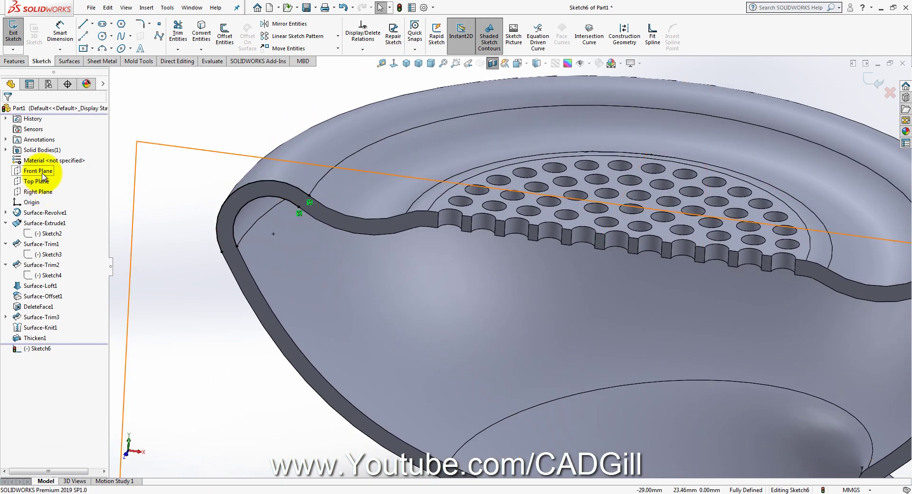
pyautogui.click(318, 143)
pyautogui.click(251, 216)
pyautogui.scroll(3, 596, 274)
pyautogui.moveTo(835, 249); pyautogui.dragTo(761, 313)
pyautogui.press('Escape')
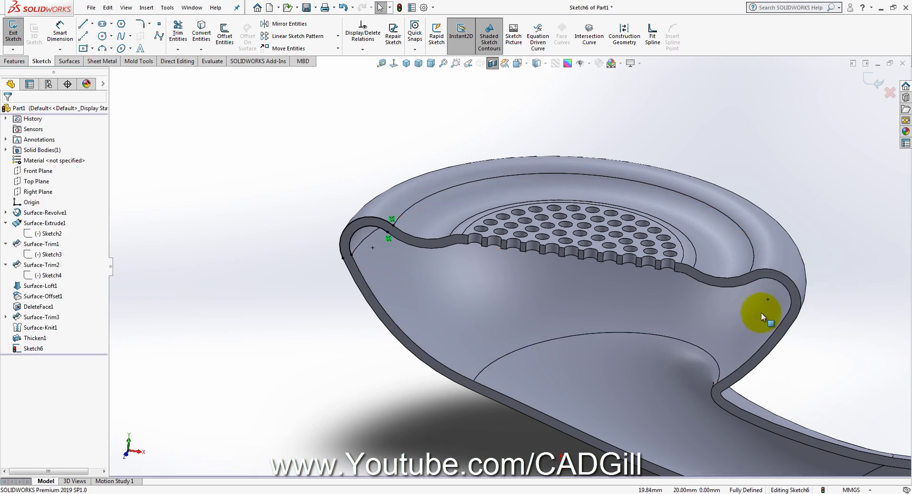
pyautogui.click(394, 64)
pyautogui.scroll(-5, 275, 173)
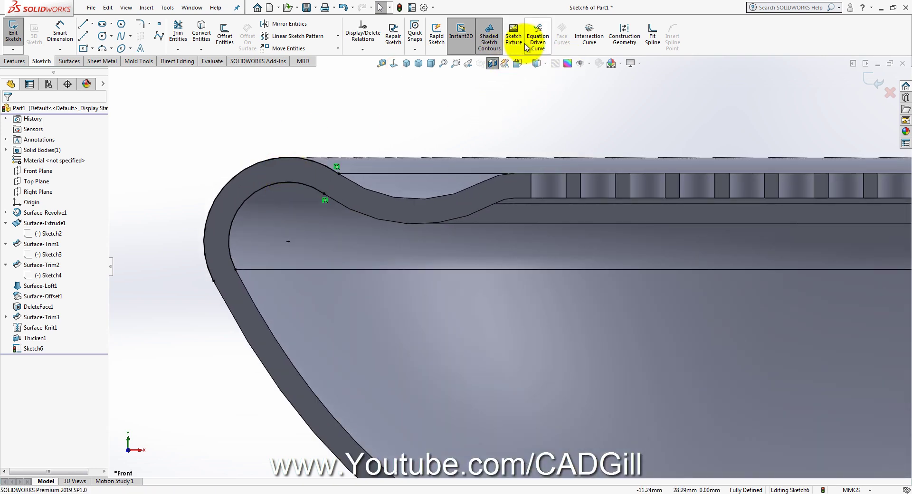
# - Draw a vertical centerline up from the outer wall's left edge
pyautogui.scroll(-2, 323, 112)
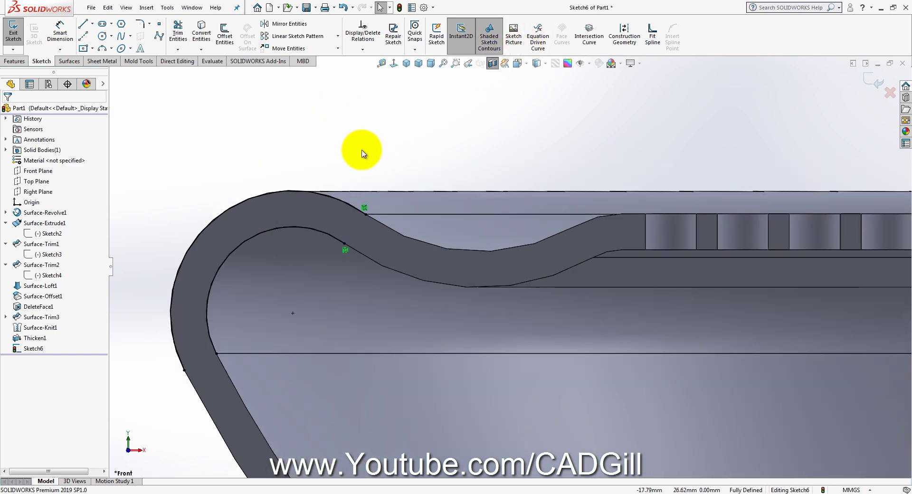
pyautogui.moveTo(366, 143); pyautogui.dragTo(280, 252)
pyautogui.click(318, 232)
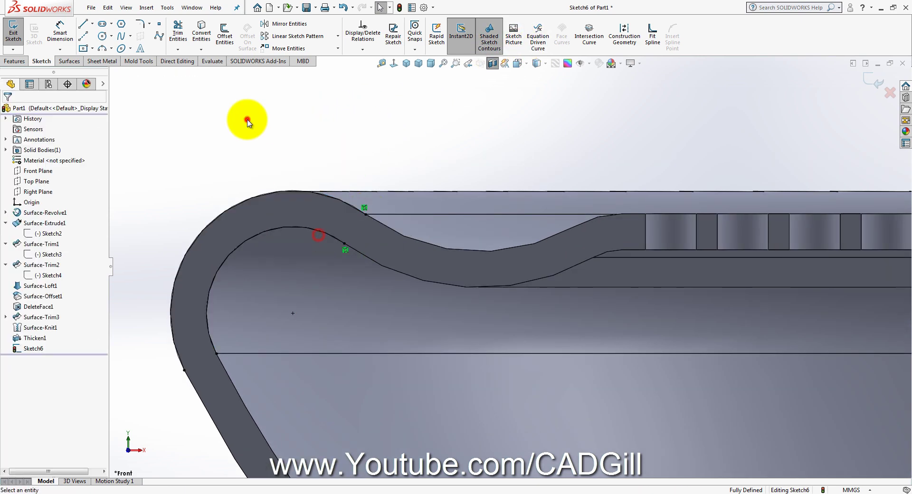
pyautogui.click(246, 119)
pyautogui.click(87, 38)
pyautogui.scroll(1, 206, 285)
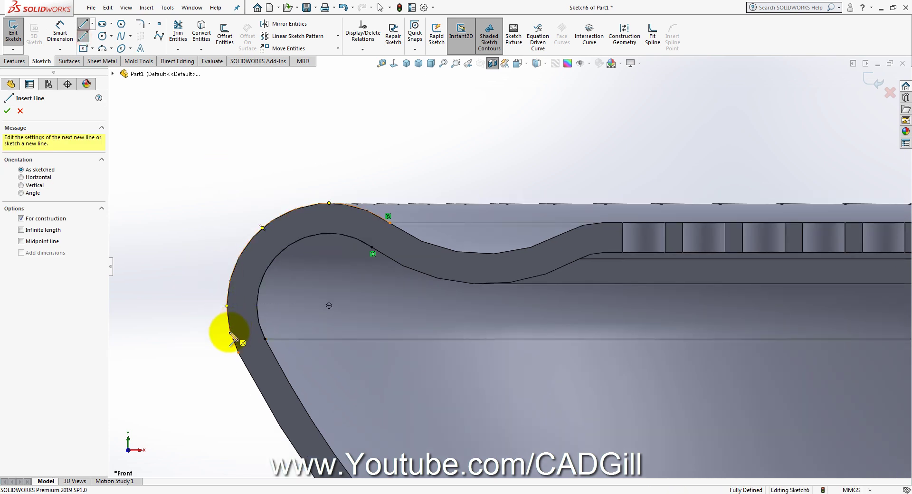
pyautogui.moveTo(236, 348); pyautogui.dragTo(235, 133)
# - Make that centerline tangent to the outer rim arc
pyautogui.rightClick(242, 136)
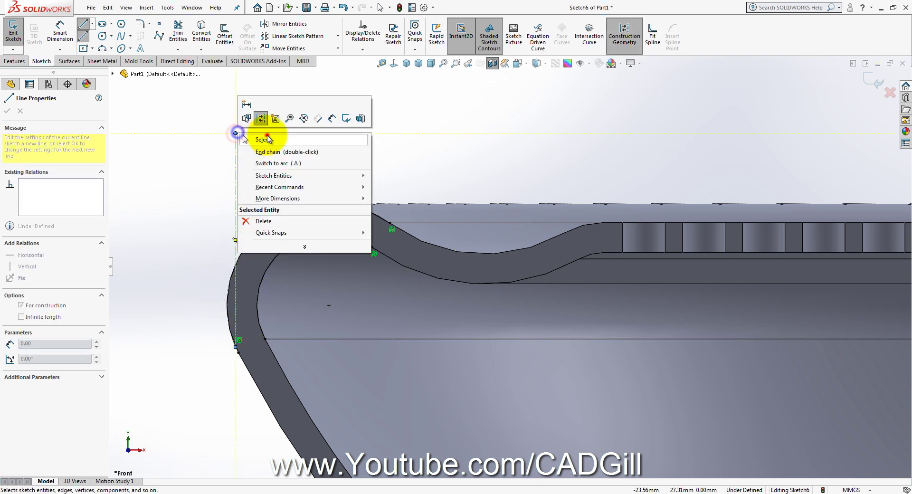
pyautogui.click(263, 139)
pyautogui.click(232, 271)
pyautogui.keyDown('ctrl'); pyautogui.click(235, 233); pyautogui.keyUp('ctrl')
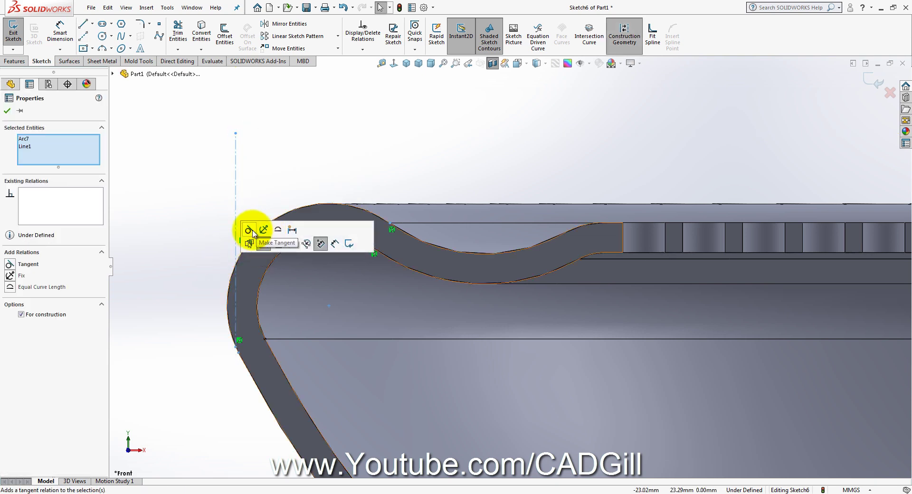
pyautogui.click(249, 230)
pyautogui.click(319, 153)
pyautogui.scroll(-3, 228, 301)
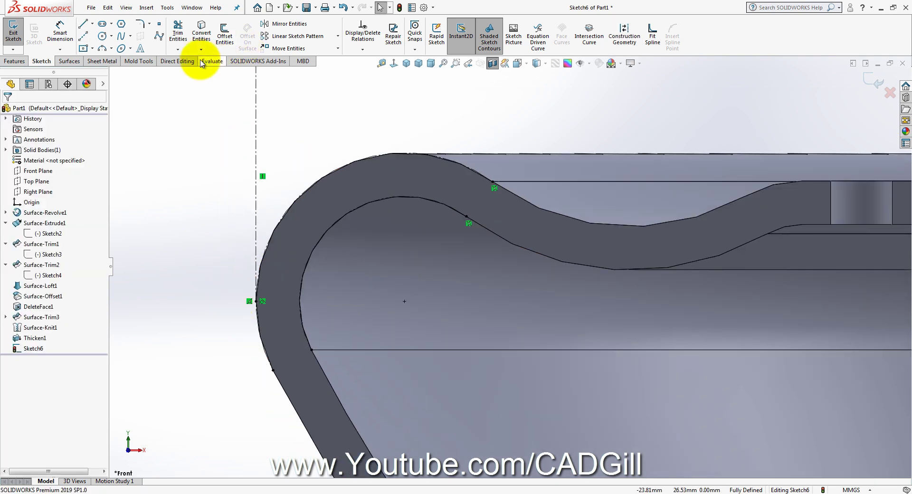
# - Draw a second vertical centerline starting on the inner wall curve
pyautogui.click(83, 36)
pyautogui.click(299, 301)
pyautogui.click(300, 301)
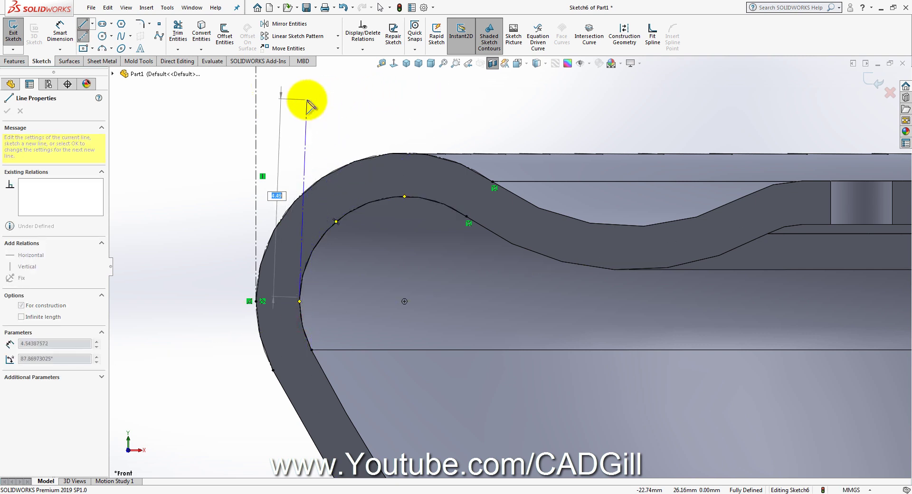
pyautogui.click(299, 107)
pyautogui.rightClick(356, 96)
pyautogui.click(369, 102)
pyautogui.scroll(-3, 347, 281)
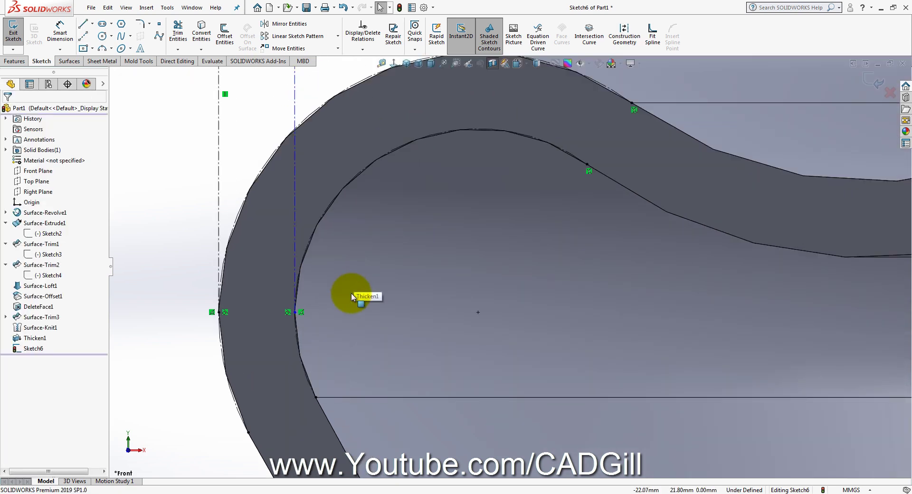
# - Draw a three-line stepped path (horizontal, vertical, horizontal) from the outer wall to the inner wall
pyautogui.click(83, 26)
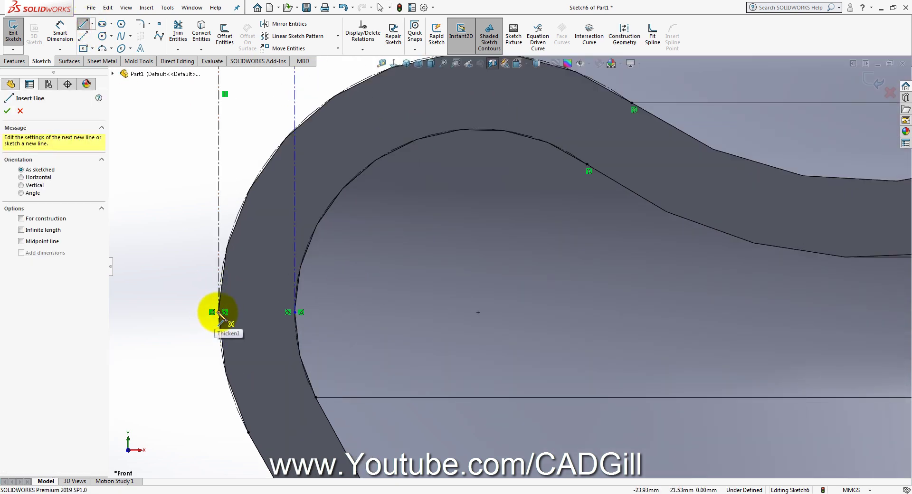
pyautogui.click(218, 312)
pyautogui.click(248, 312)
pyautogui.click(248, 335)
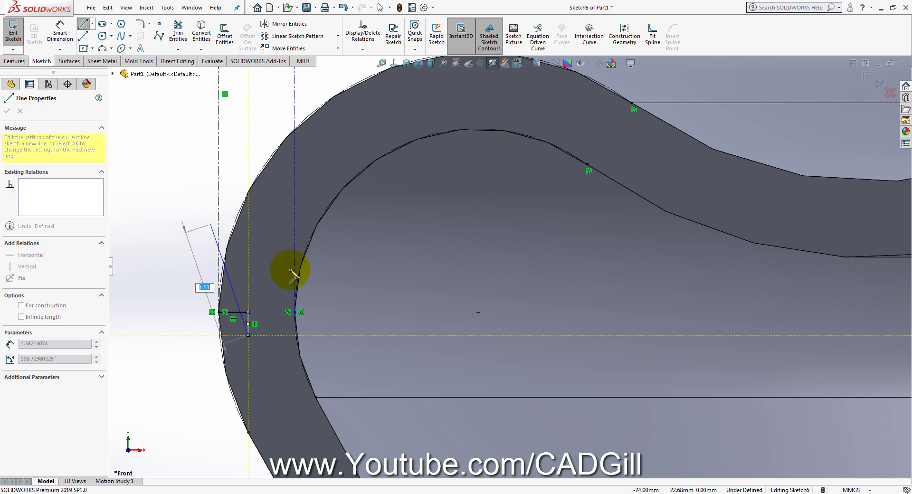
pyautogui.click(297, 335)
pyautogui.rightClick(390, 265)
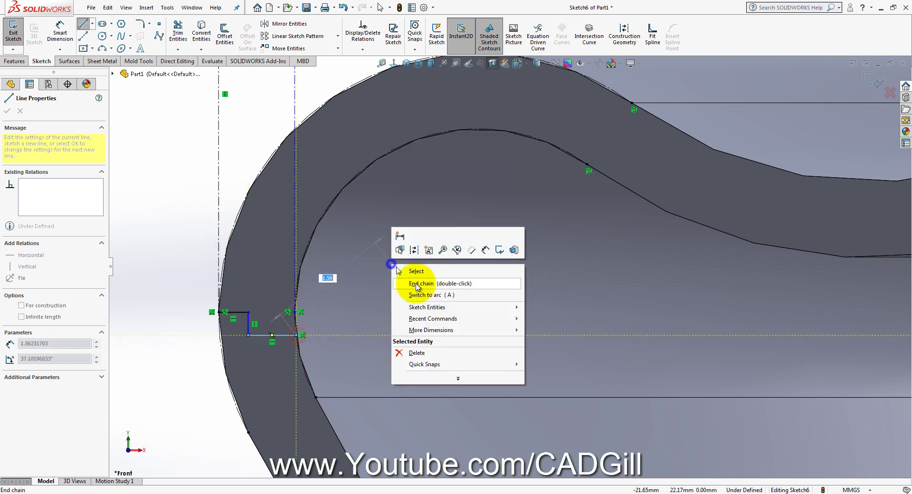
pyautogui.click(404, 271)
pyautogui.scroll(3, 387, 316)
pyautogui.scroll(-5, 392, 300)
pyautogui.scroll(-3, 392, 301)
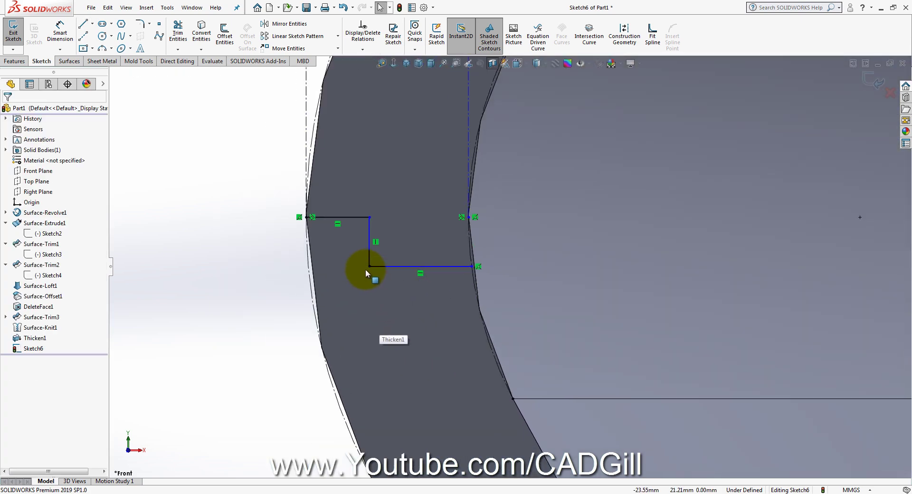
# - Make both horizontal runs equal, then make the vertical step equal to the lower run
pyautogui.click(390, 273)
pyautogui.click(418, 274)
pyautogui.keyDown('ctrl'); pyautogui.click(368, 220); pyautogui.keyUp('ctrl')
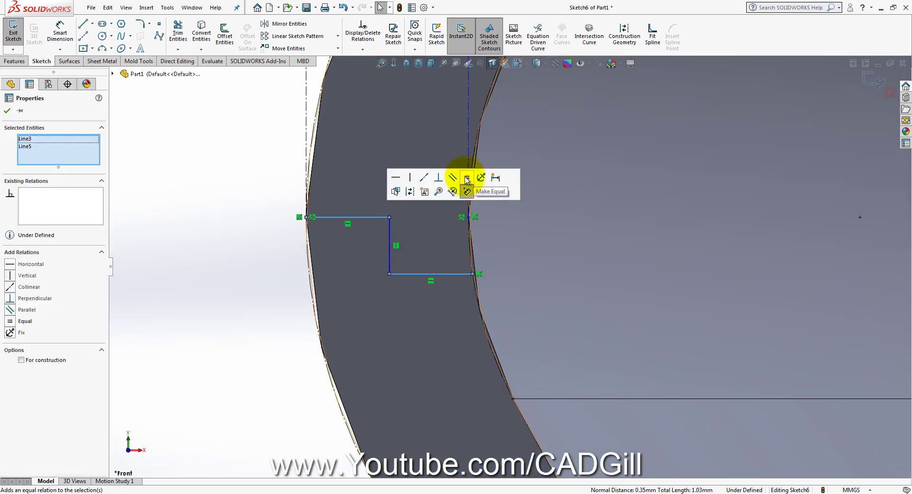
pyautogui.click(467, 177)
pyautogui.click(189, 268)
pyautogui.click(389, 251)
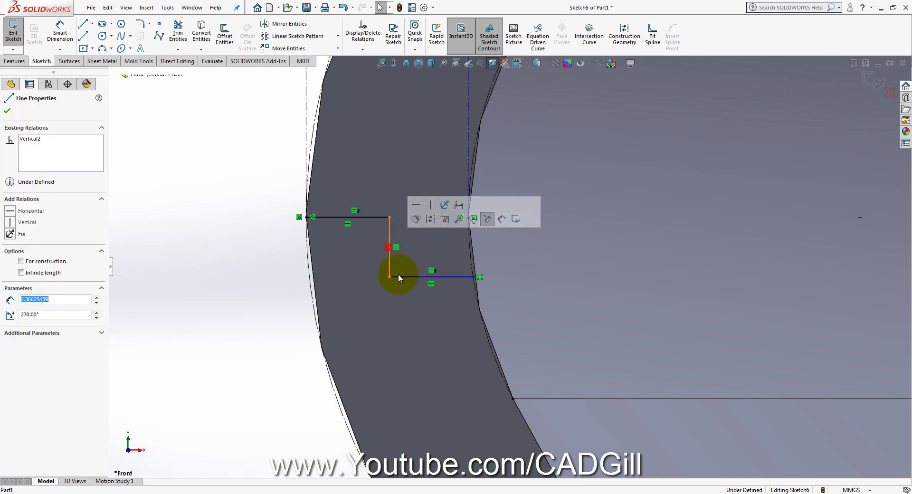
pyautogui.keyDown('ctrl'); pyautogui.click(408, 276); pyautogui.keyUp('ctrl')
pyautogui.click(496, 235)
pyautogui.click(217, 274)
pyautogui.scroll(6, 417, 305)
pyautogui.scroll(3, 801, 272)
# - Sketch a vertical construction centreline spanning the part, beside the stepped line
pyautogui.click(69, 61)
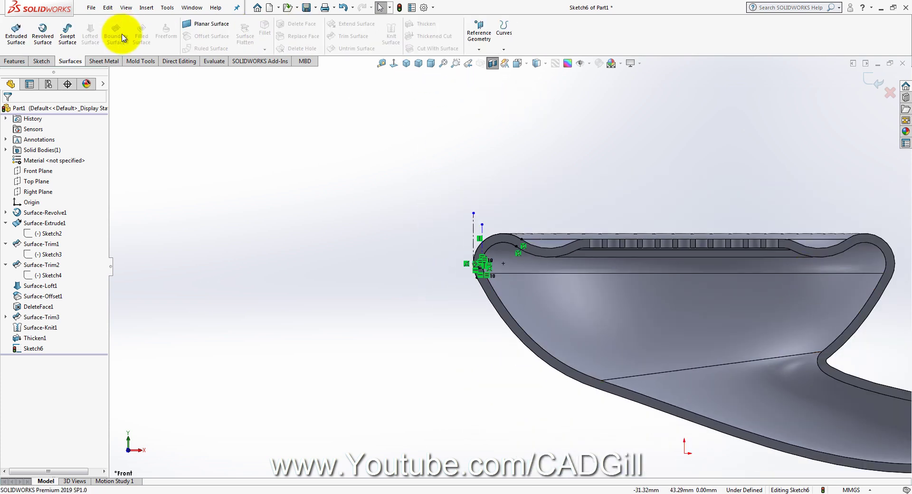
pyautogui.click(42, 61)
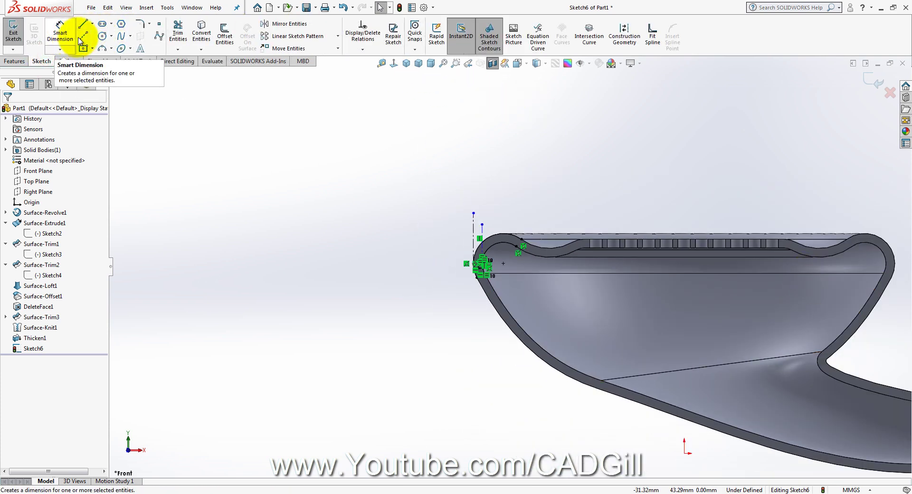
pyautogui.click(83, 23)
pyautogui.scroll(2, 660, 214)
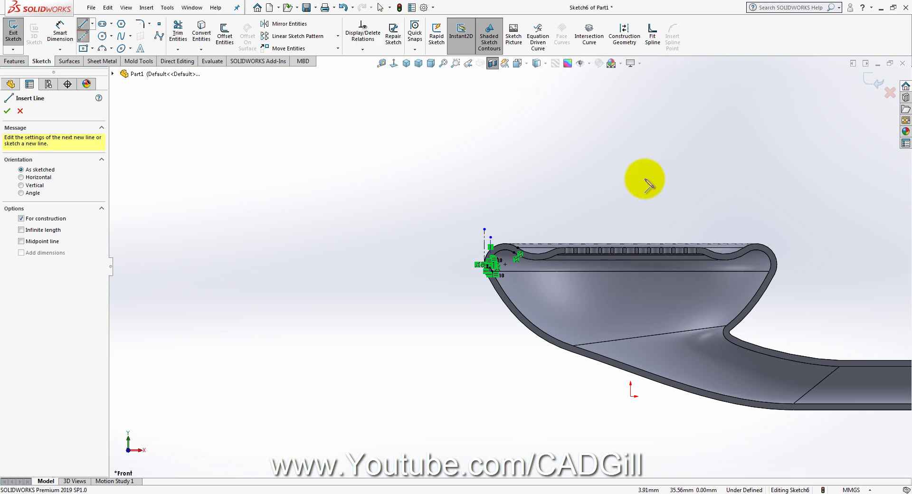
pyautogui.click(619, 186)
pyautogui.click(592, 189)
pyautogui.click(604, 413)
pyautogui.click(630, 413)
pyautogui.rightClick(618, 186)
pyautogui.click(642, 193)
pyautogui.scroll(6, 439, 288)
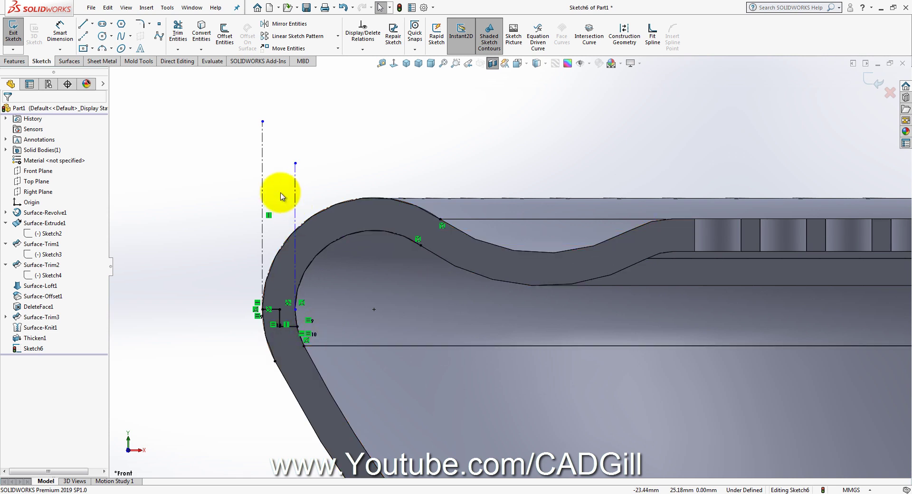
# - Create Surface-Revolve2, revolving the stepped sketch 360° about the vertical centreline
pyautogui.click(66, 61)
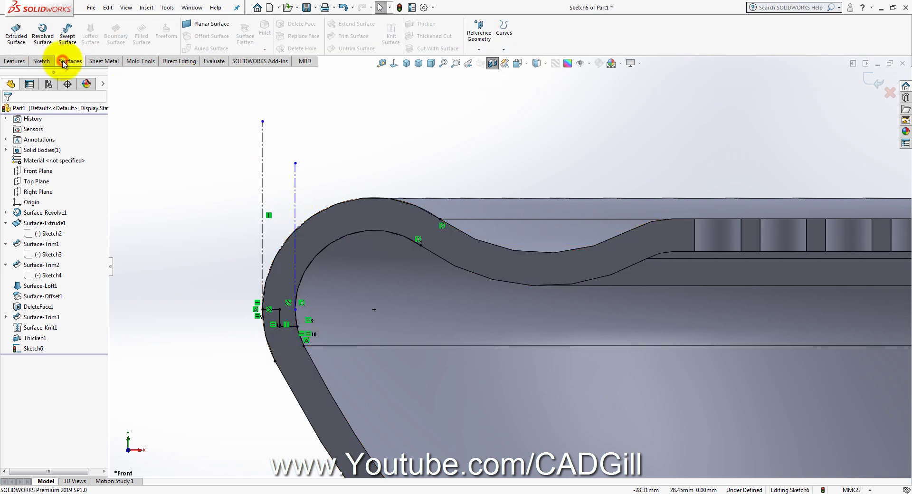
pyautogui.click(43, 30)
pyautogui.scroll(-5, 608, 203)
pyautogui.click(659, 188)
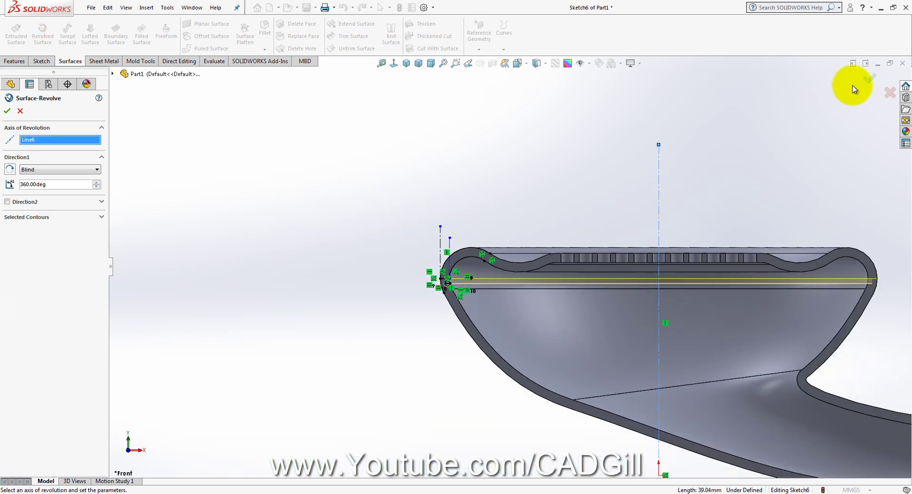
pyautogui.click(868, 82)
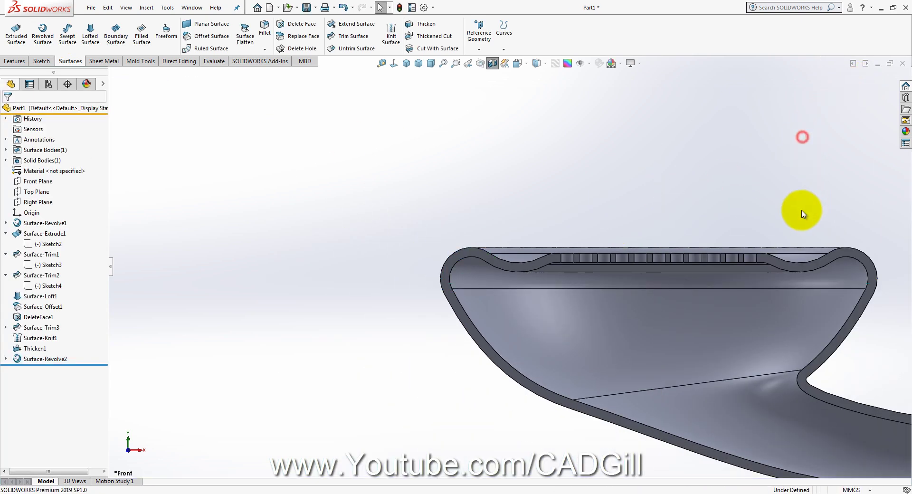
# - Split the shell with Surface-Revolve2 using Insert > Features > Split, keeping both cut bodies
pyautogui.click(5, 150)
pyautogui.click(50, 160)
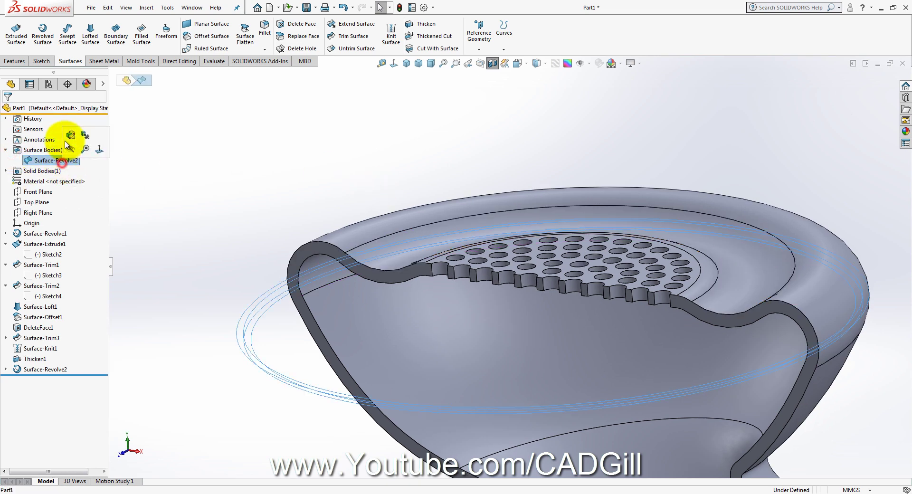
pyautogui.click(15, 63)
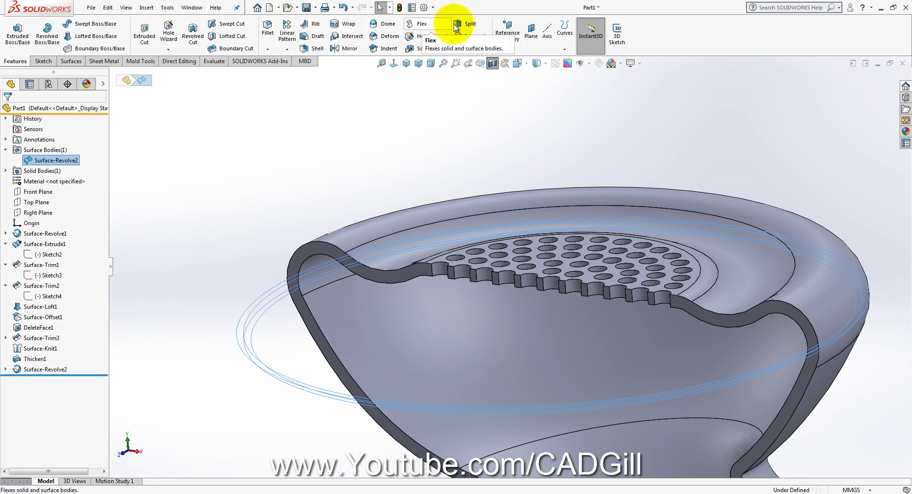
pyautogui.click(146, 8)
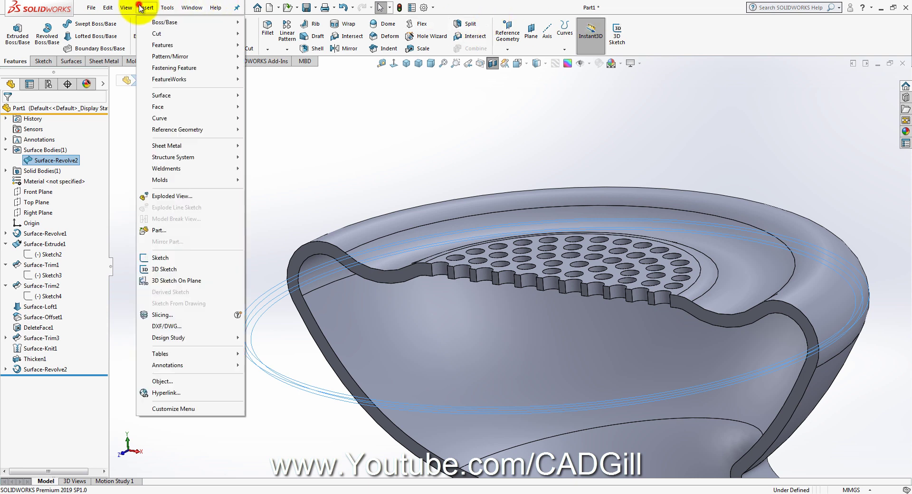
pyautogui.moveTo(185, 45)
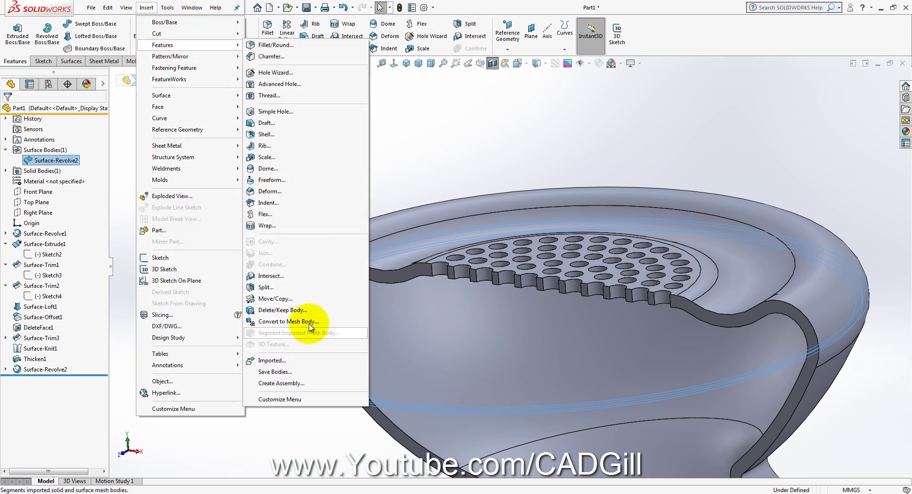
pyautogui.click(299, 288)
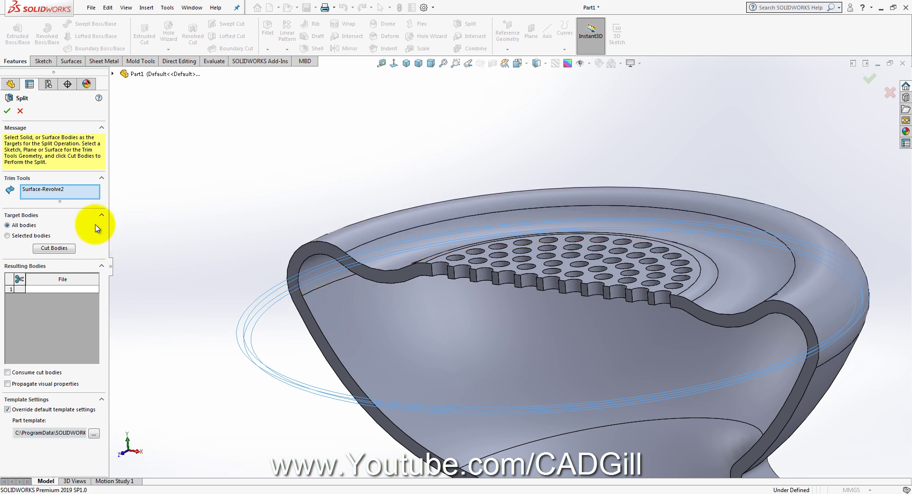
pyautogui.click(114, 75)
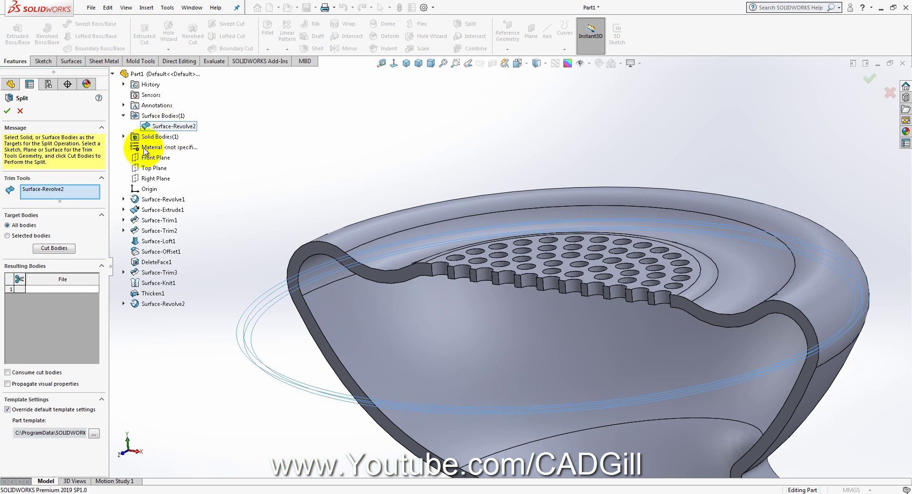
pyautogui.click(52, 248)
pyautogui.click(292, 282)
pyautogui.click(373, 413)
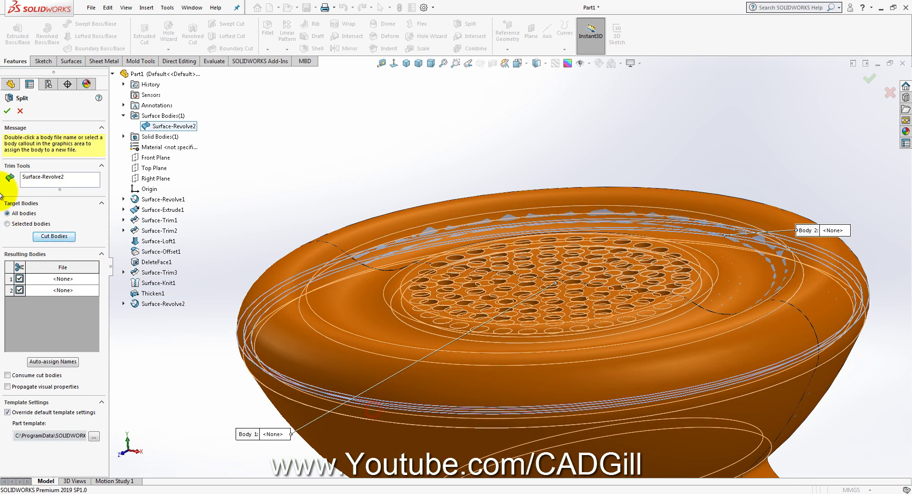
pyautogui.click(7, 110)
pyautogui.moveTo(220, 187); pyautogui.dragTo(706, 301, button='middle')
# - Turn off the section view and delete the Surface-Revolve2 body with Delete/Keep Body
pyautogui.scroll(-5, 691, 251)
pyautogui.moveTo(596, 157); pyautogui.dragTo(533, 204, button='middle')
pyautogui.scroll(3, 533, 204)
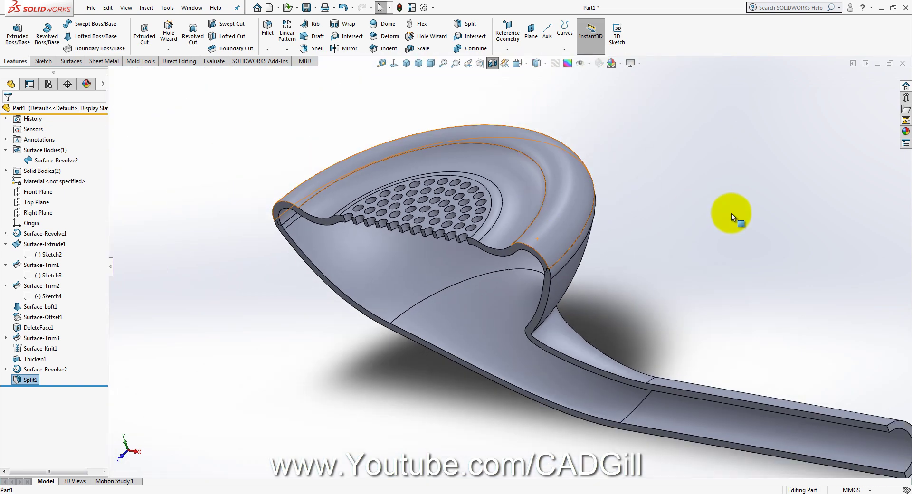
pyautogui.click(493, 63)
pyautogui.moveTo(580, 153); pyautogui.dragTo(498, 179, button='middle')
pyautogui.click(54, 160)
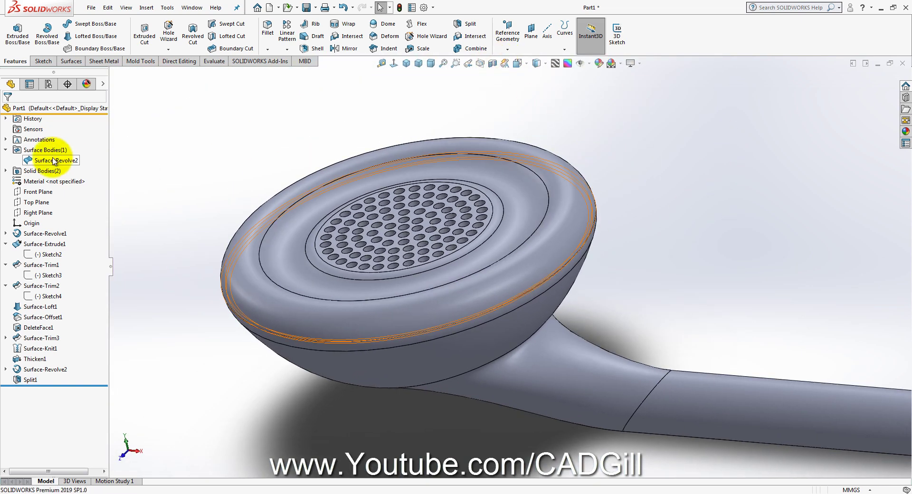
pyautogui.rightClick(53, 161)
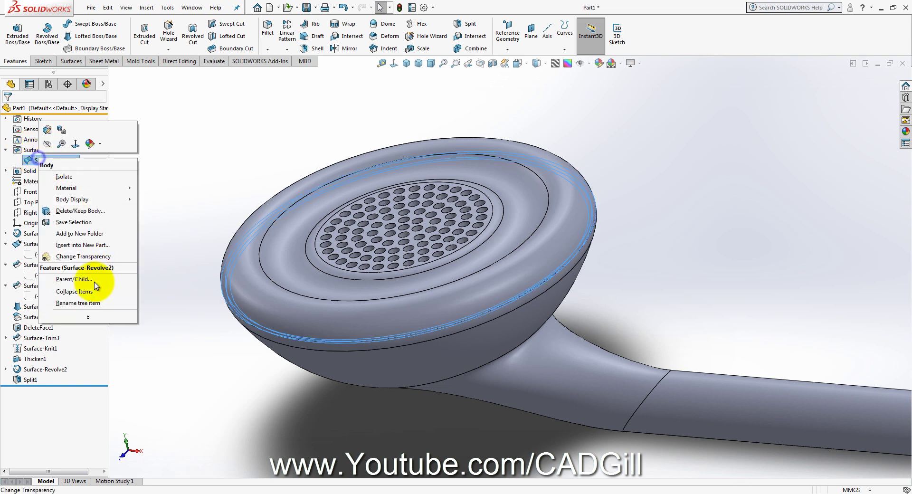
pyautogui.click(88, 317)
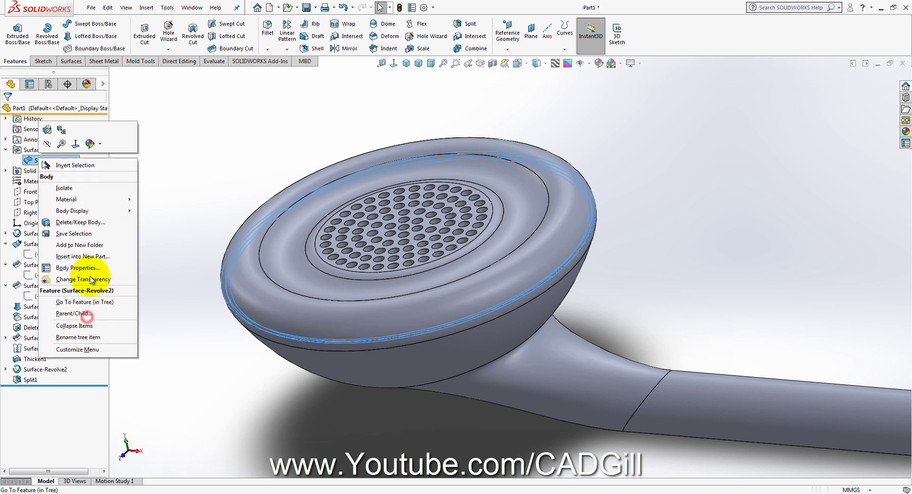
pyautogui.click(80, 221)
pyautogui.click(7, 111)
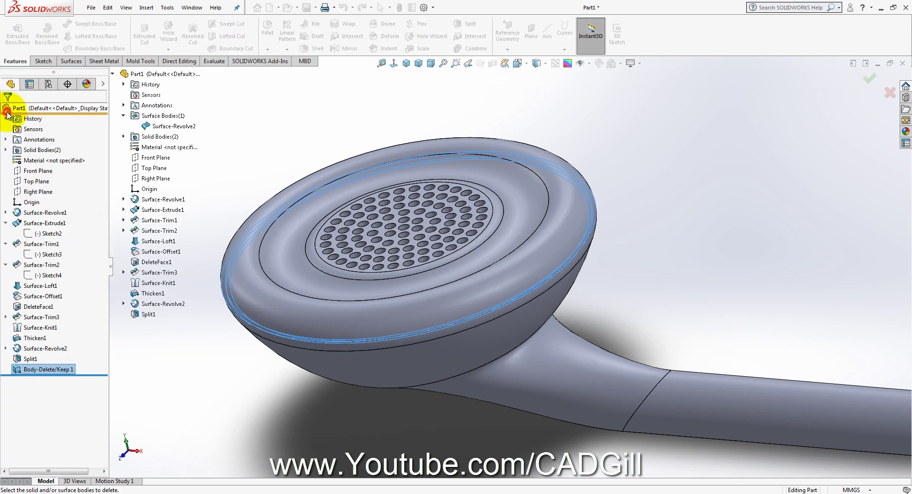
# - Hide and re-show Split1[1] and Split1[2] to check each body, ending with both visible
pyautogui.click(5, 152)
pyautogui.click(52, 160)
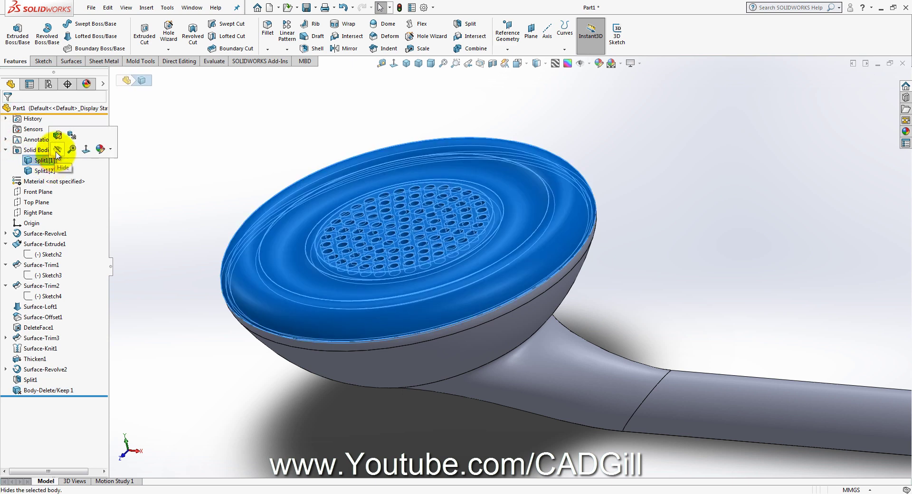
pyautogui.click(56, 149)
pyautogui.moveTo(247, 143); pyautogui.dragTo(175, 156, button='middle')
pyautogui.click(46, 160)
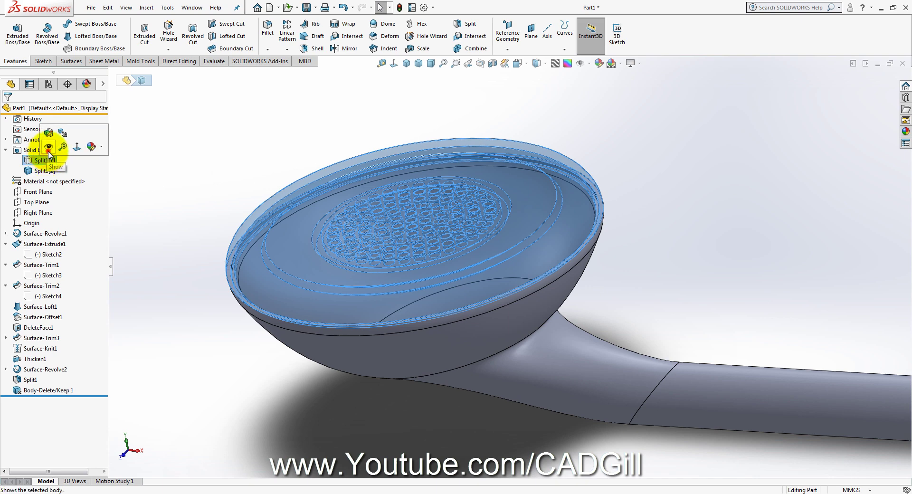
pyautogui.click(49, 148)
pyautogui.moveTo(403, 138); pyautogui.dragTo(433, 147, button='middle')
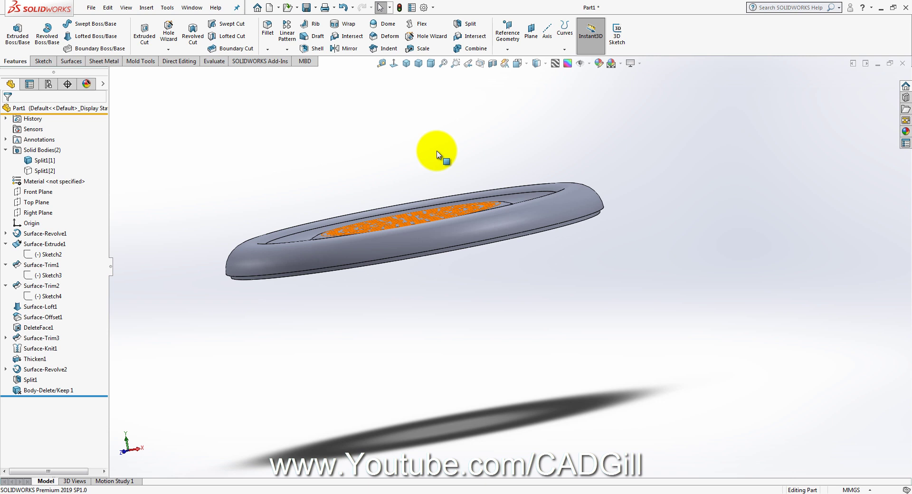
pyautogui.click(42, 170)
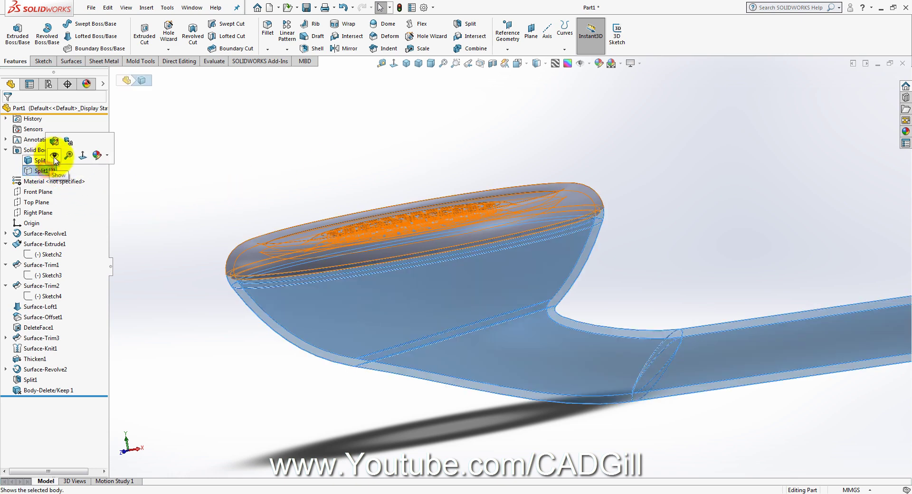
pyautogui.click(55, 157)
pyautogui.moveTo(611, 167); pyautogui.dragTo(758, 210, button='middle')
pyautogui.click(760, 210)
pyautogui.scroll(5, 760, 319)
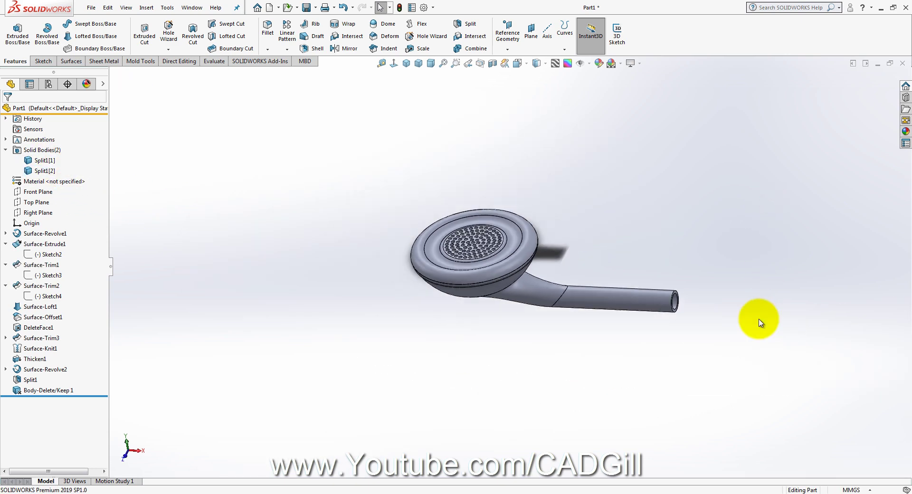
pyautogui.scroll(-2, 731, 282)
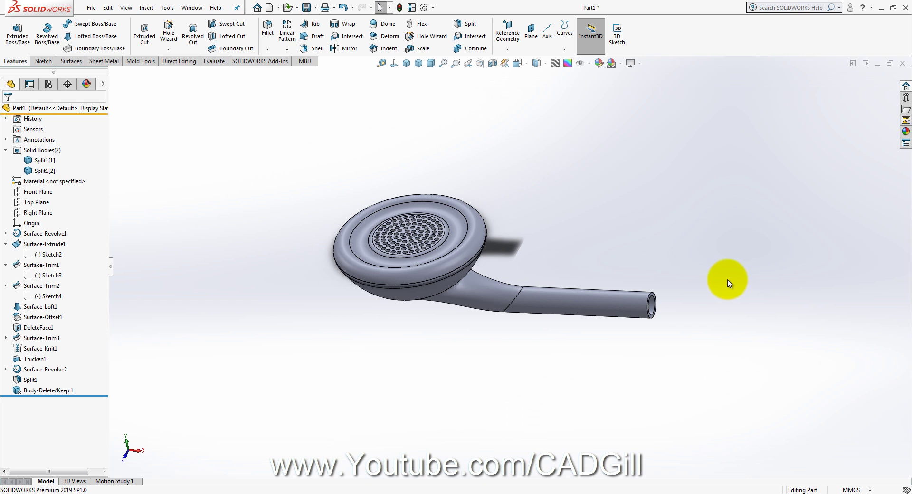
pyautogui.scroll(1, 729, 284)
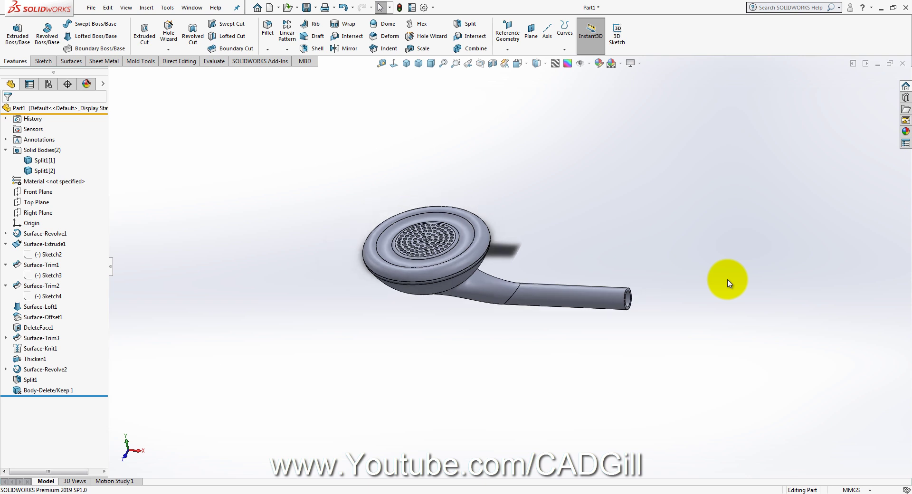